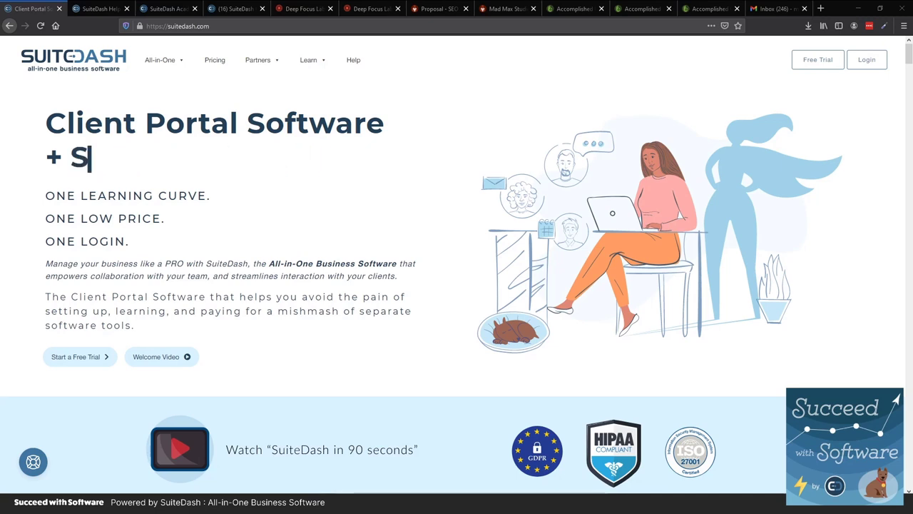
# Visit the SuiteDash help docs and browse the Academy's Tips N' Tricks video series.
pyautogui.click(92, 9)
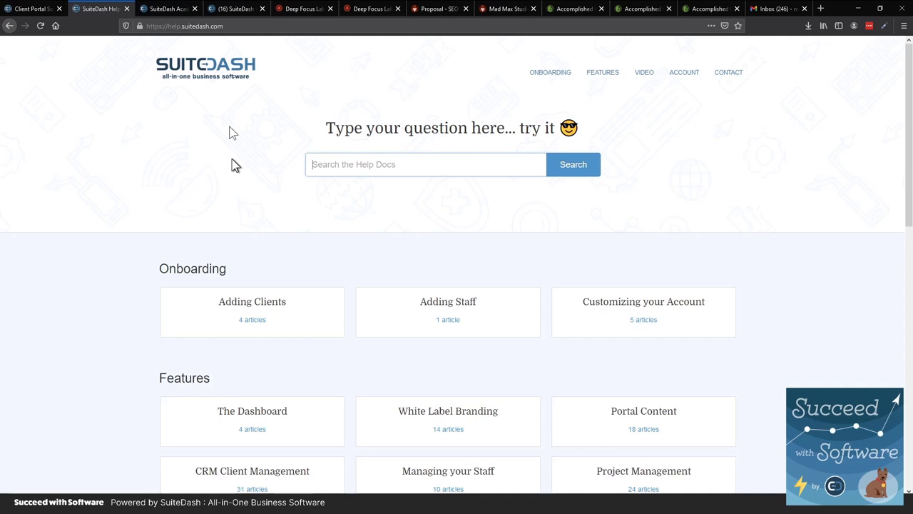
pyautogui.click(168, 10)
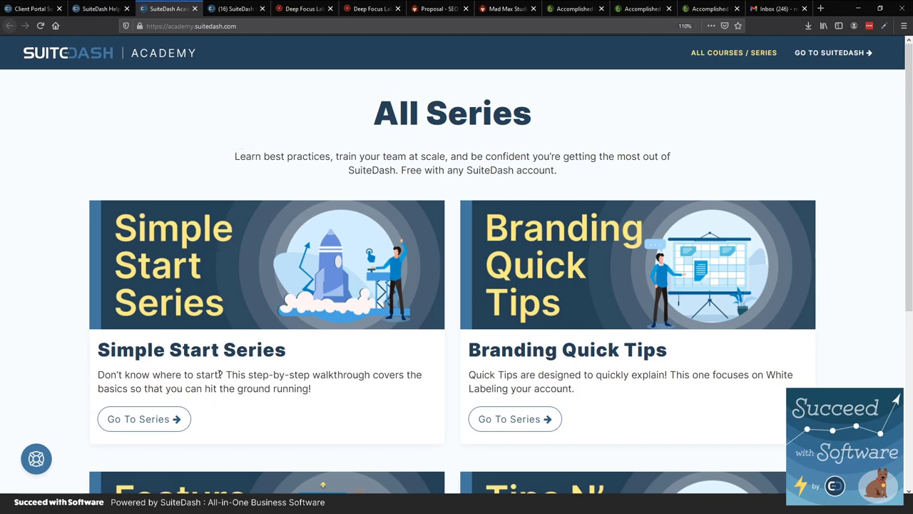
pyautogui.scroll(-4, 289, 312)
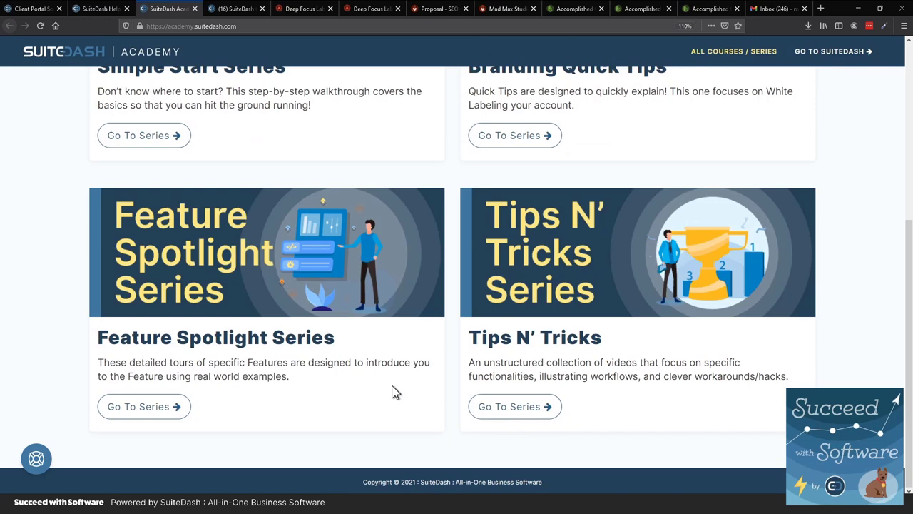
pyautogui.click(521, 408)
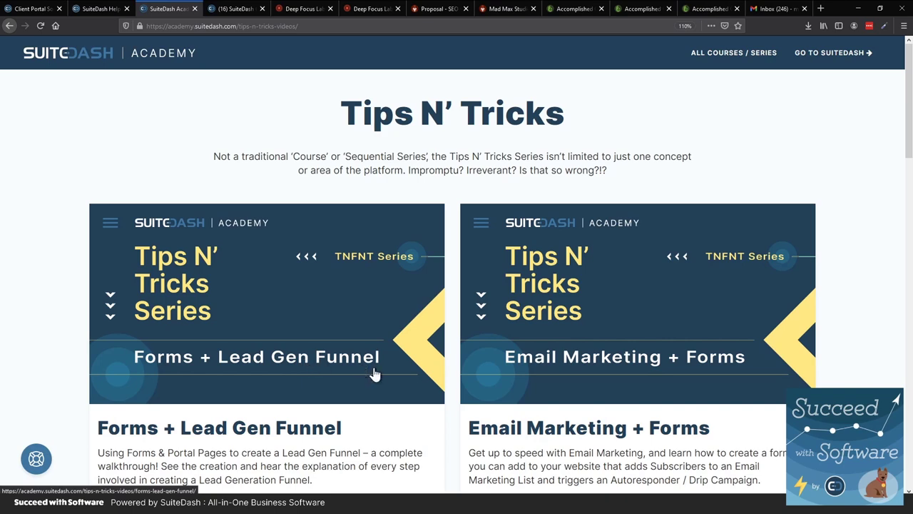
pyautogui.scroll(-5, 342, 320)
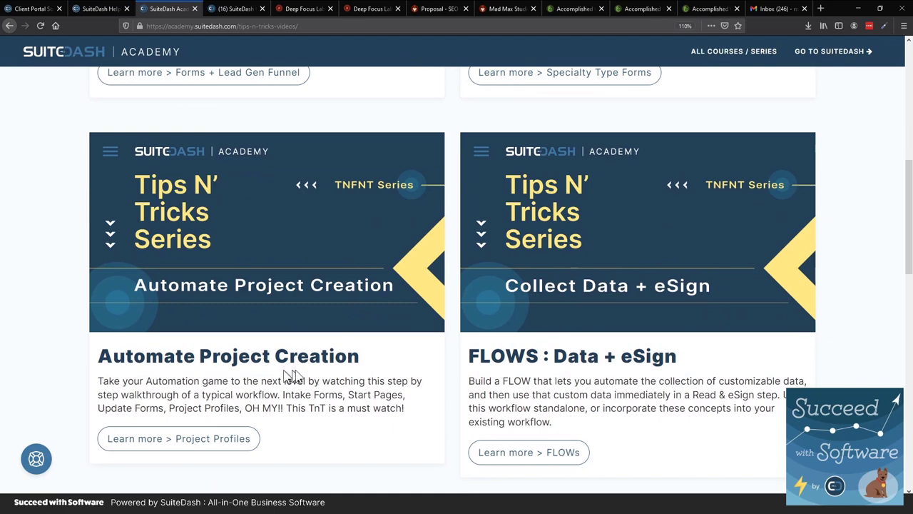
pyautogui.scroll(5, 361, 379)
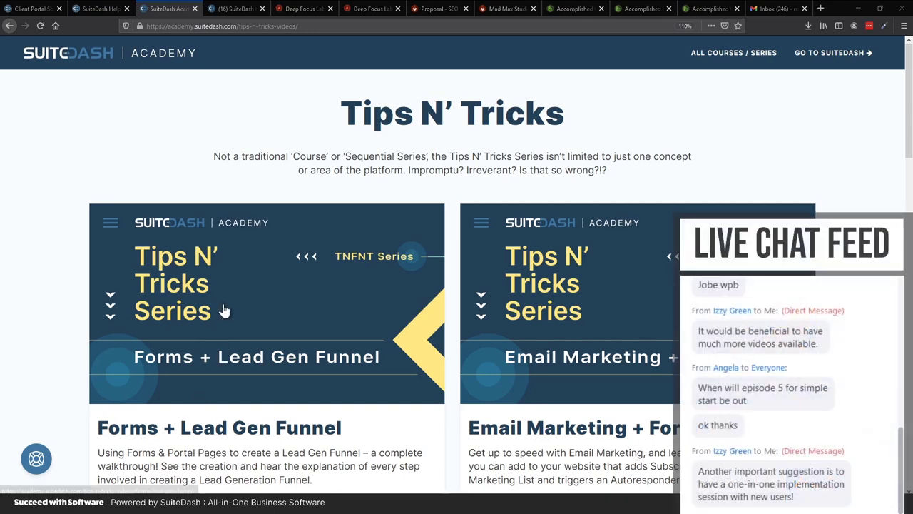
# Switch to the SuiteDash Community feed and log out of its account.
pyautogui.click(231, 10)
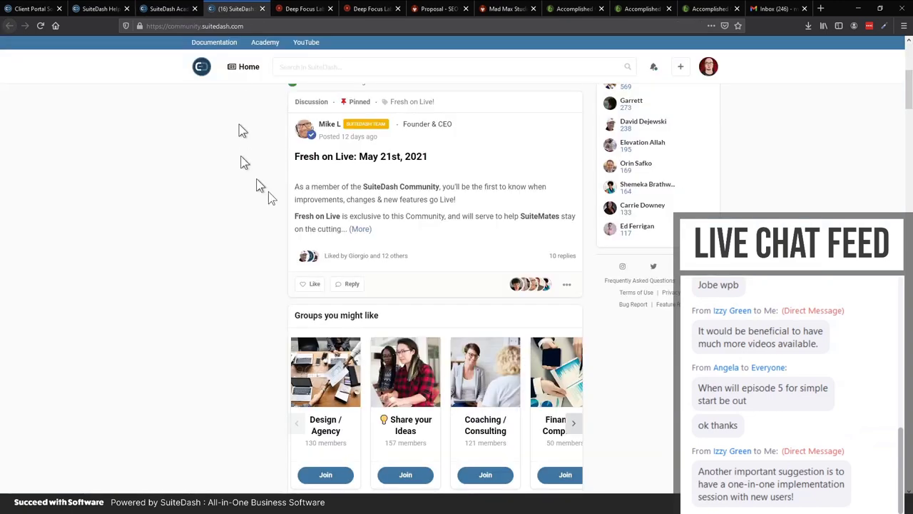
pyautogui.scroll(3, 269, 211)
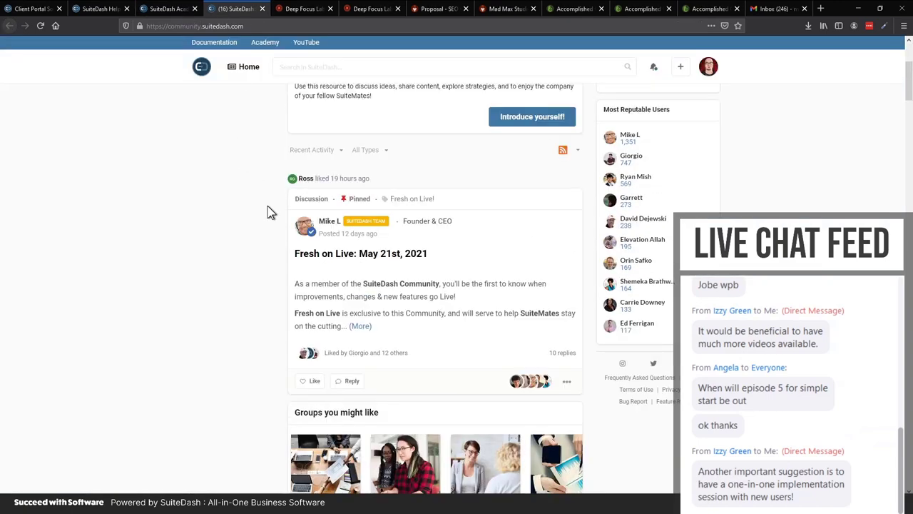
pyautogui.scroll(5, 268, 211)
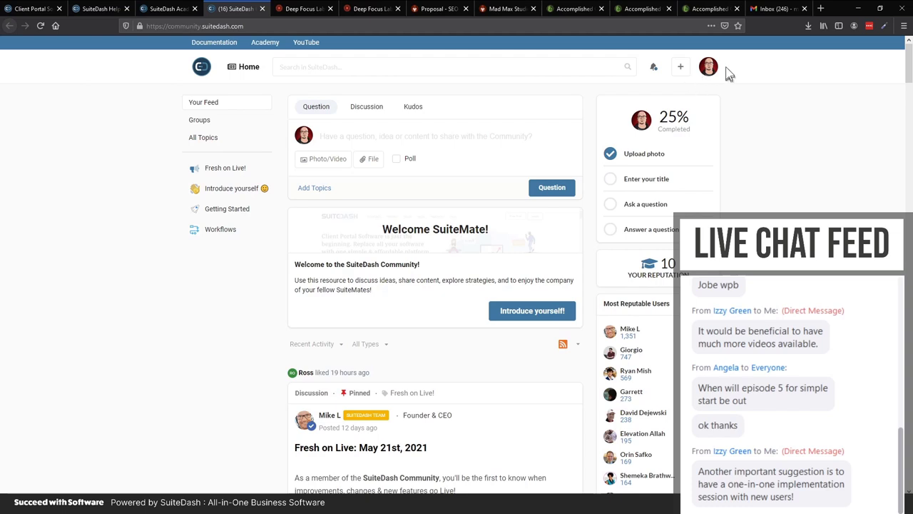
pyautogui.click(711, 77)
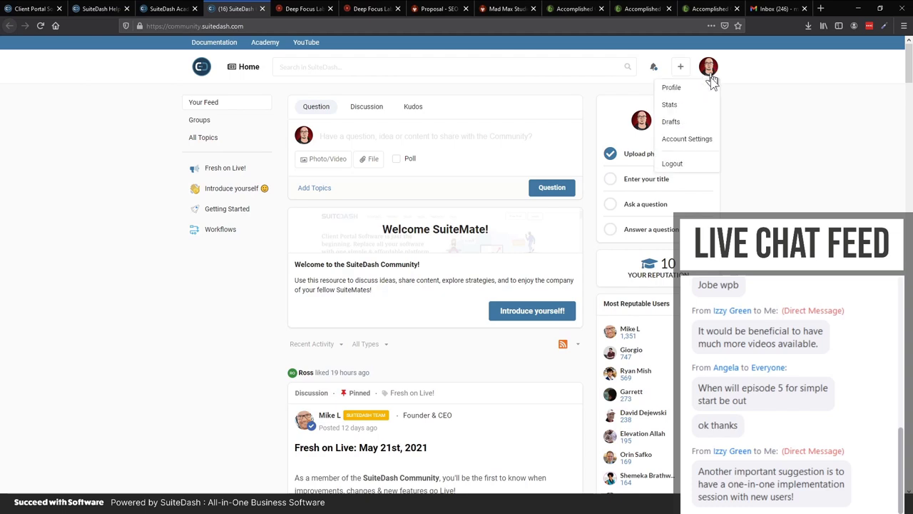
pyautogui.click(679, 164)
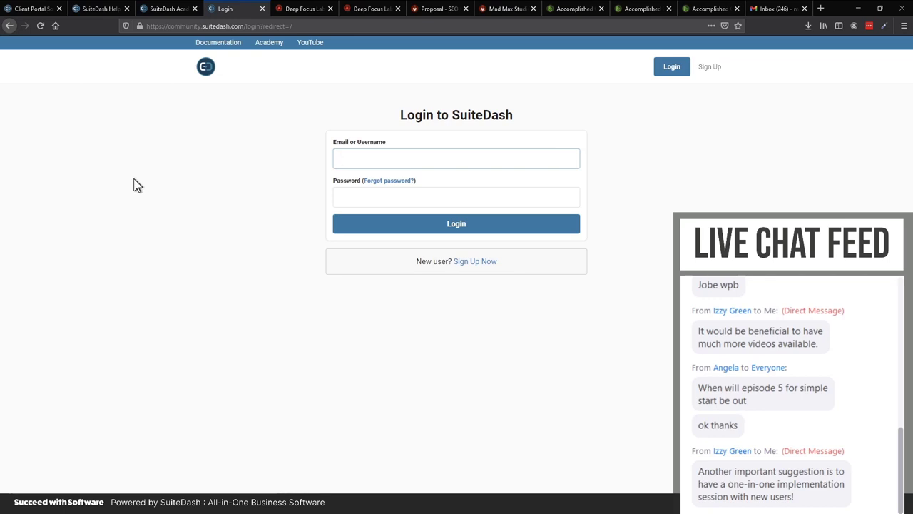
# Look over the open Deep Focus Labs and proposal pages, and open the Template Library in the Deep Focus Labs portal.
pyautogui.click(289, 14)
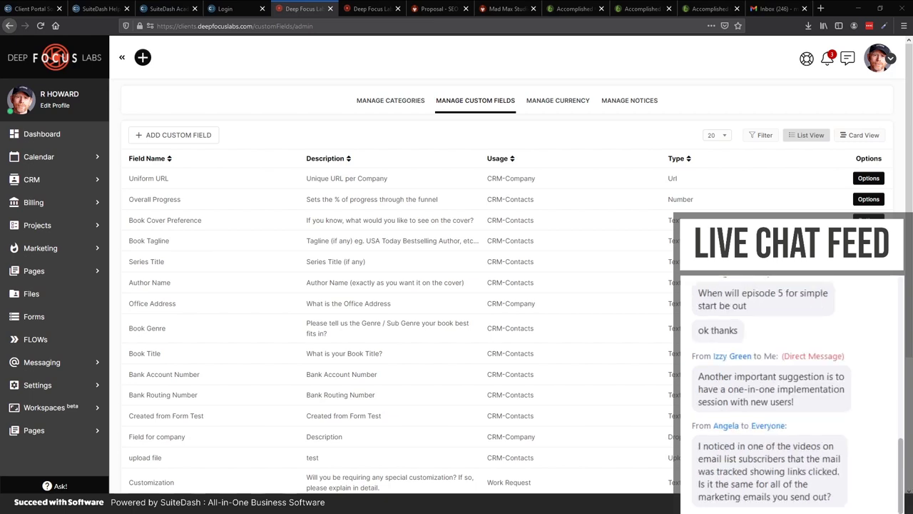
pyautogui.click(359, 9)
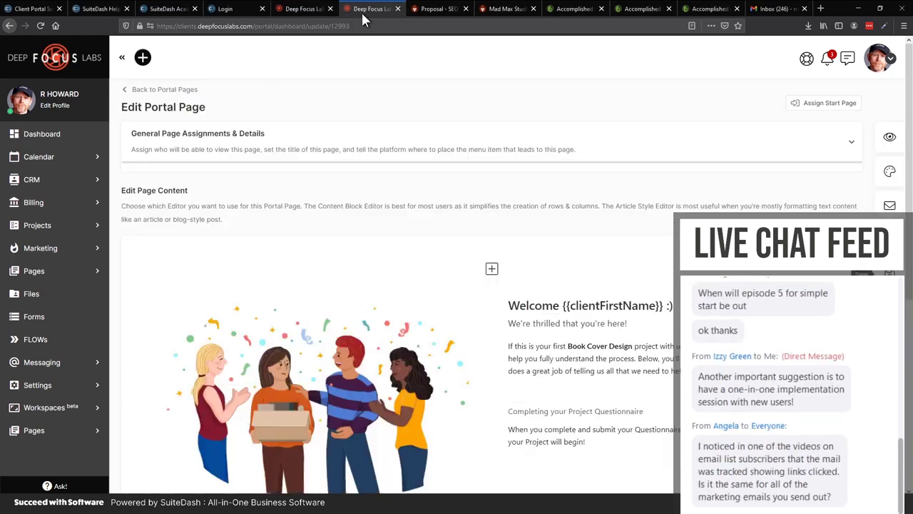
pyautogui.click(425, 8)
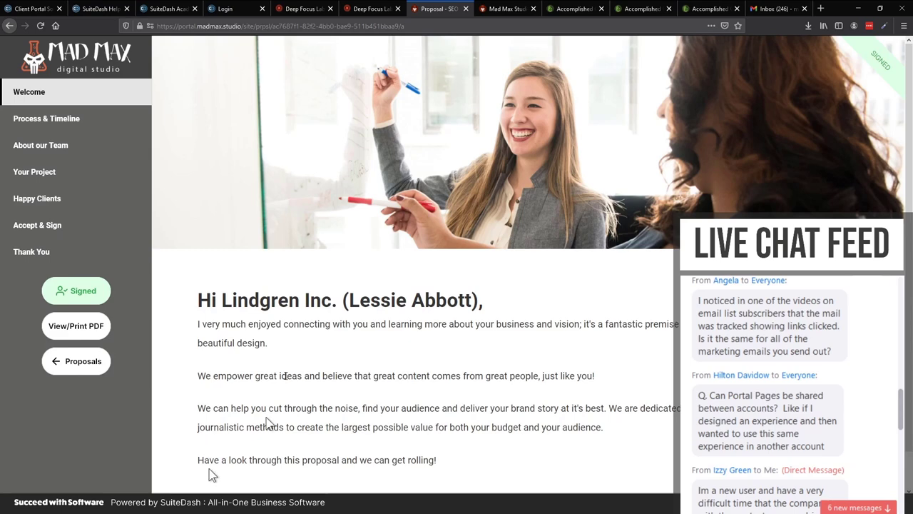
pyautogui.click(360, 9)
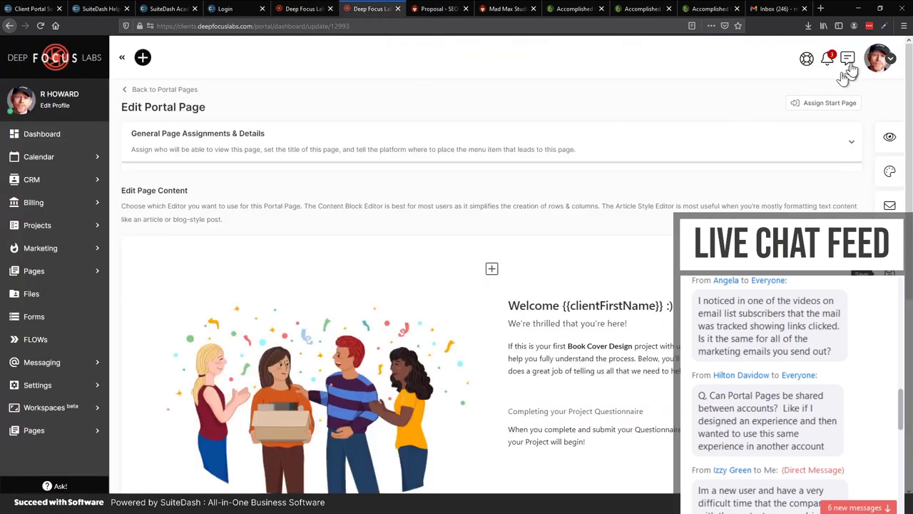
pyautogui.click(879, 58)
pyautogui.click(839, 230)
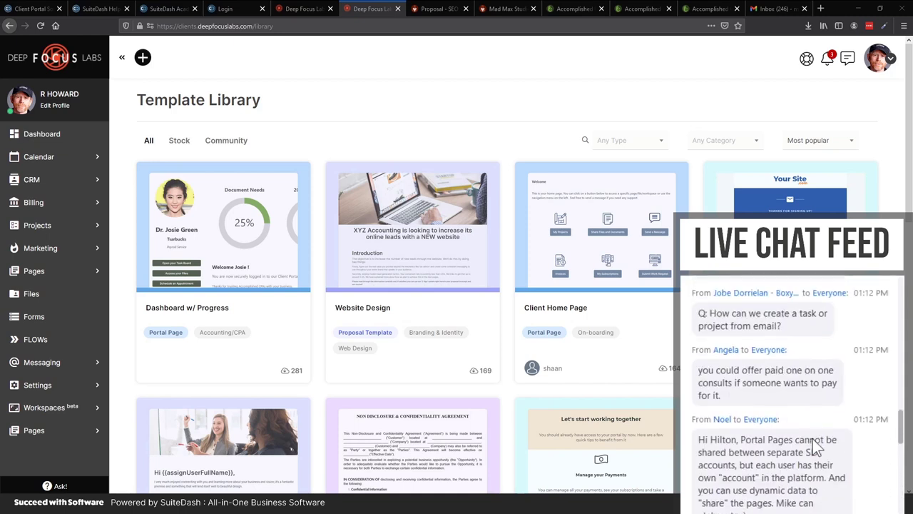
# Read through the attendees' questions in the live chat down to the latest messages.
pyautogui.scroll(3, 812, 435)
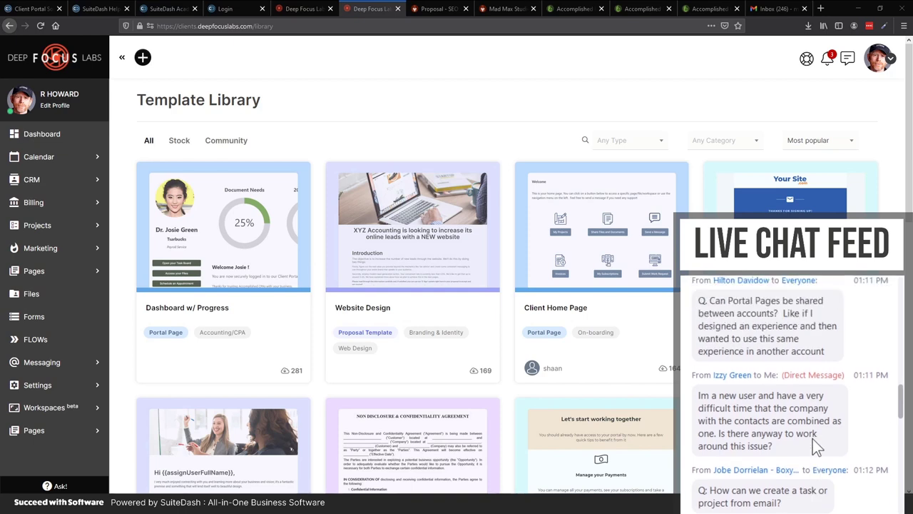
pyautogui.scroll(-4, 806, 436)
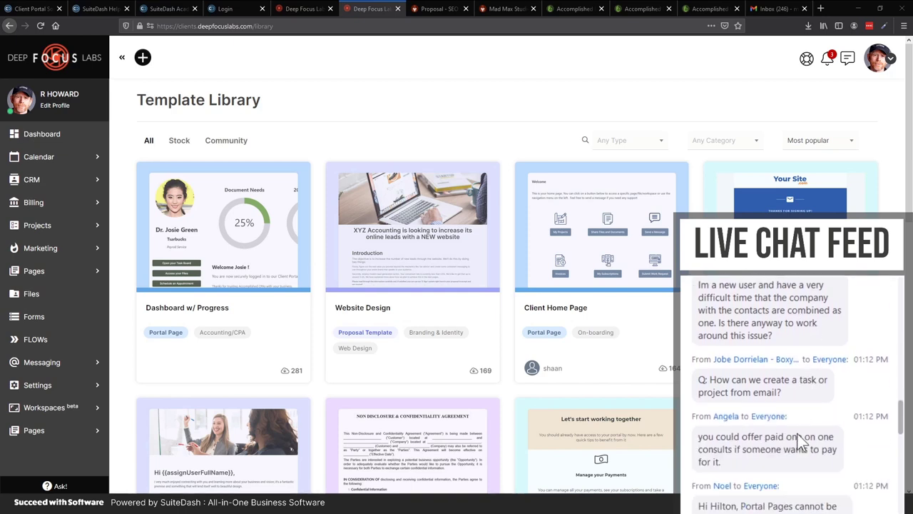
pyautogui.scroll(-1, 810, 403)
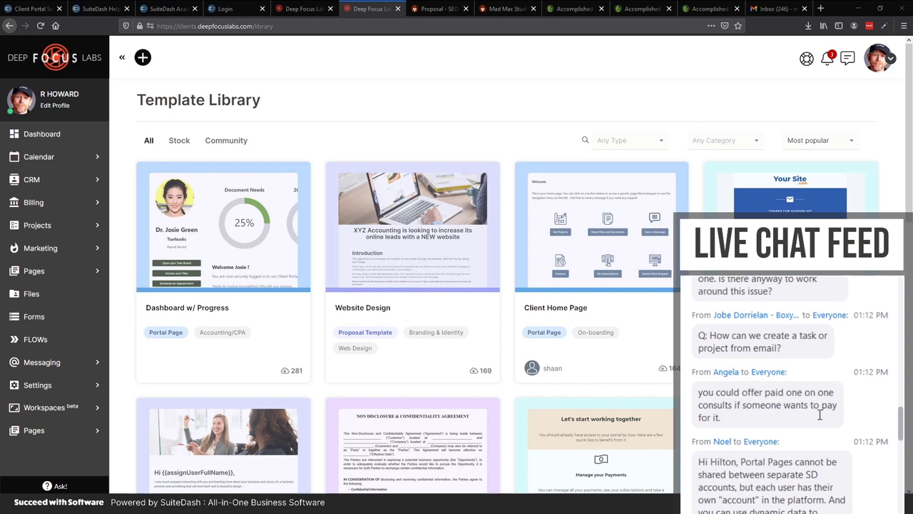
pyautogui.scroll(-10, 820, 414)
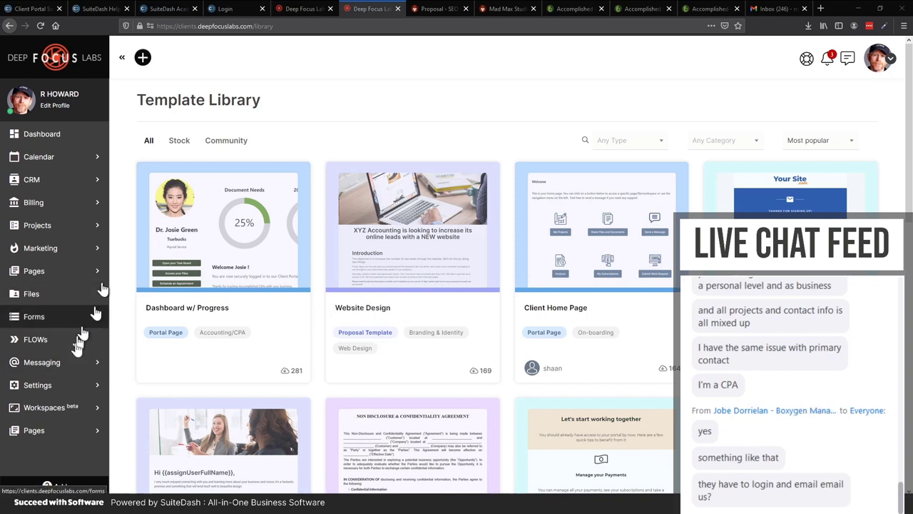
# View the message inbox and the Secure Messaging privacy controls under General Settings in Company Settings.
pyautogui.click(55, 364)
pyautogui.click(35, 378)
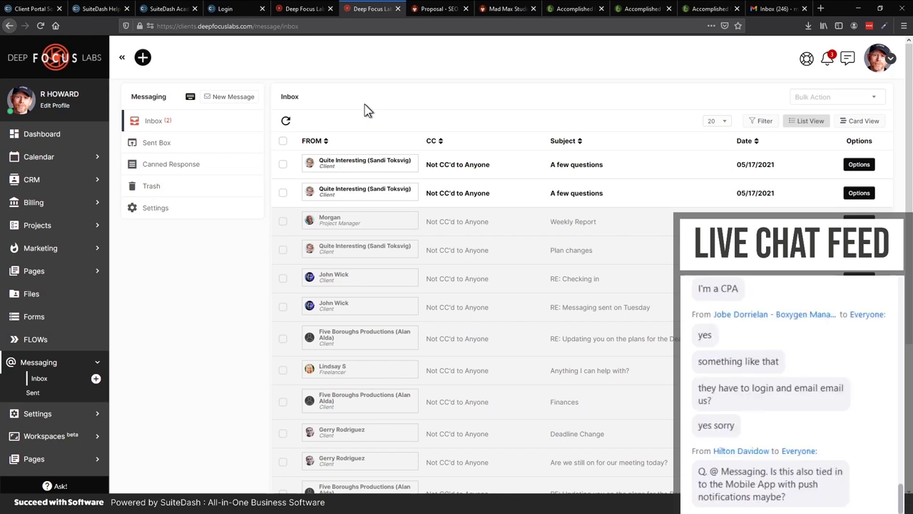
pyautogui.click(880, 69)
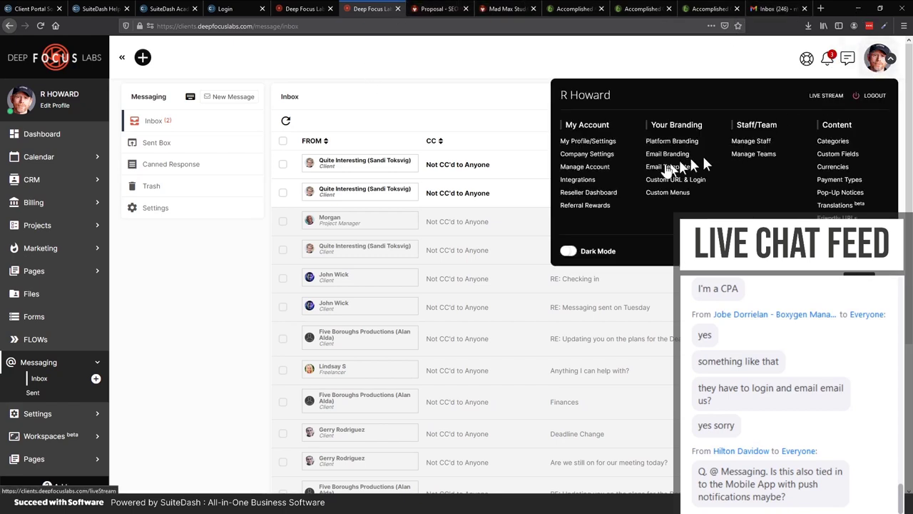
pyautogui.click(587, 156)
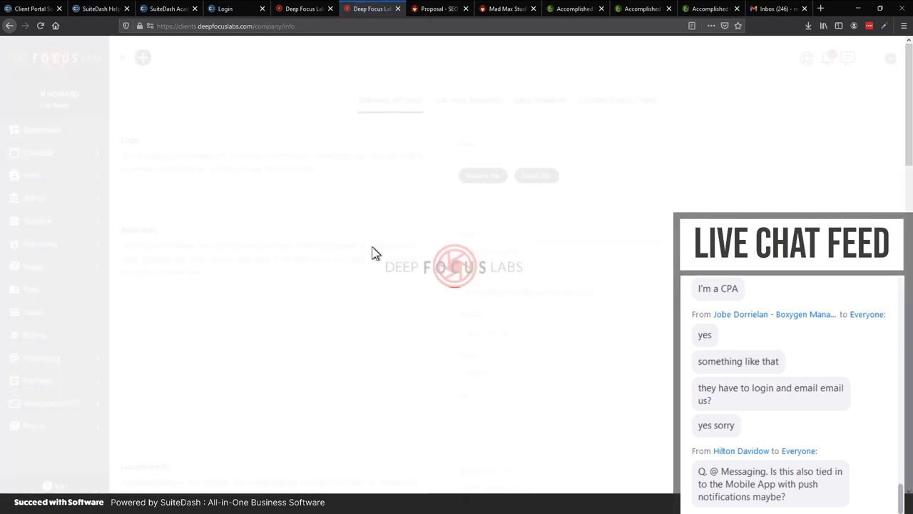
pyautogui.scroll(-3, 432, 307)
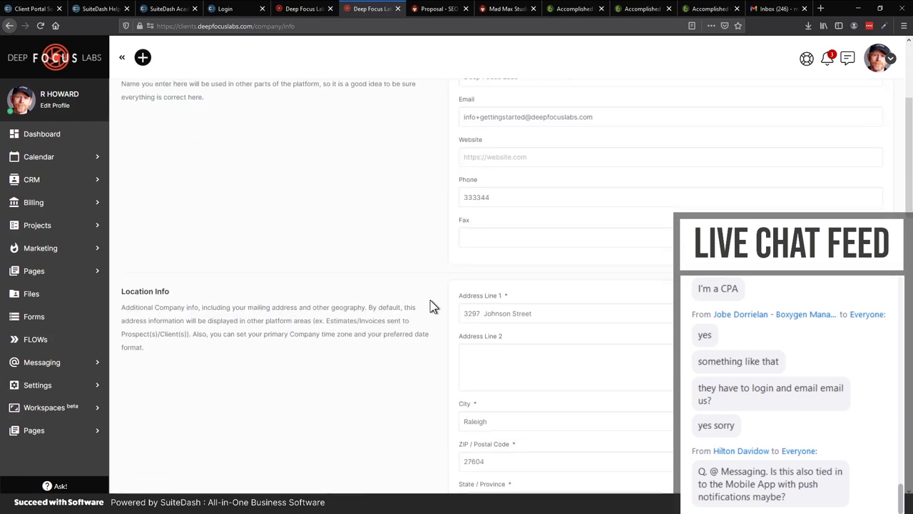
pyautogui.scroll(-6, 432, 307)
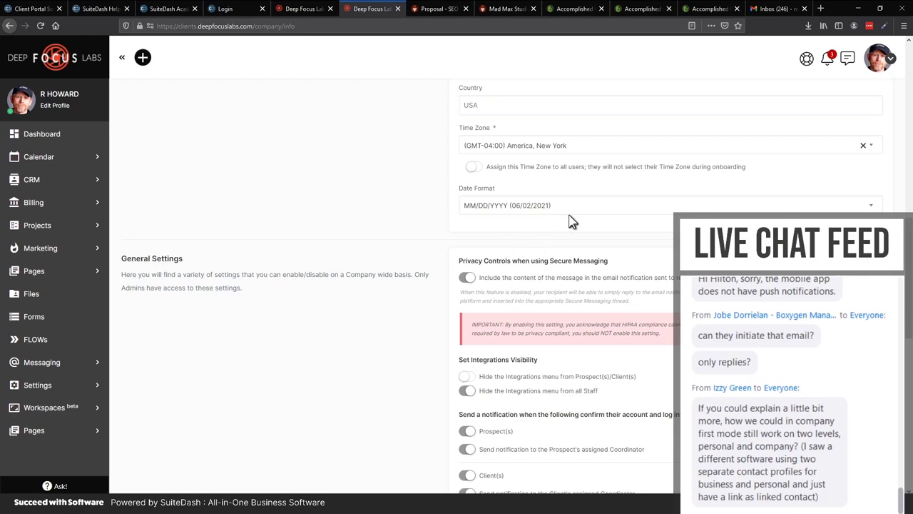
# Leave Company Settings and reopen the message inbox.
pyautogui.scroll(5, 570, 220)
pyautogui.scroll(9, 571, 220)
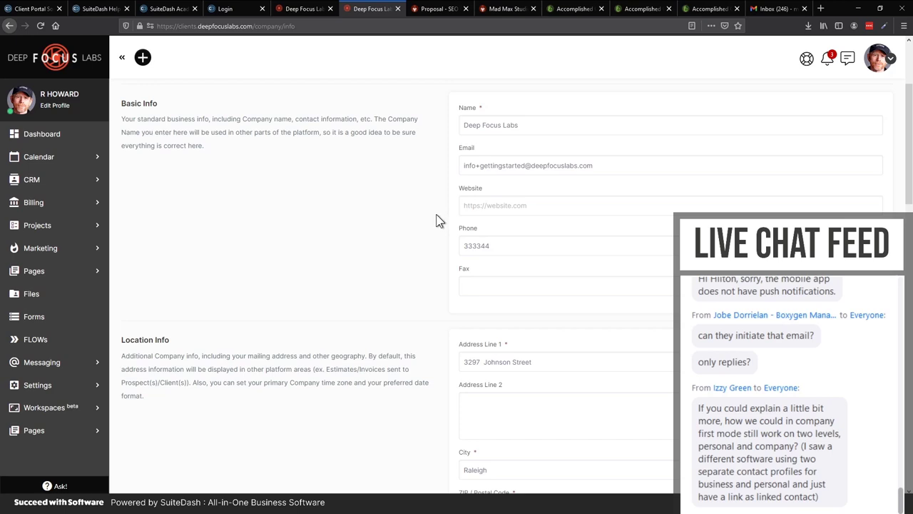
pyautogui.scroll(3, 438, 218)
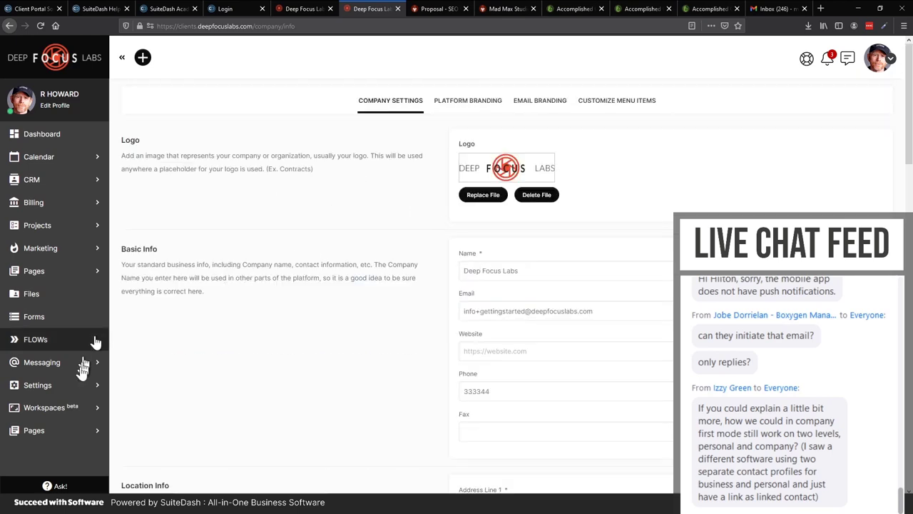
pyautogui.click(58, 365)
pyautogui.click(34, 380)
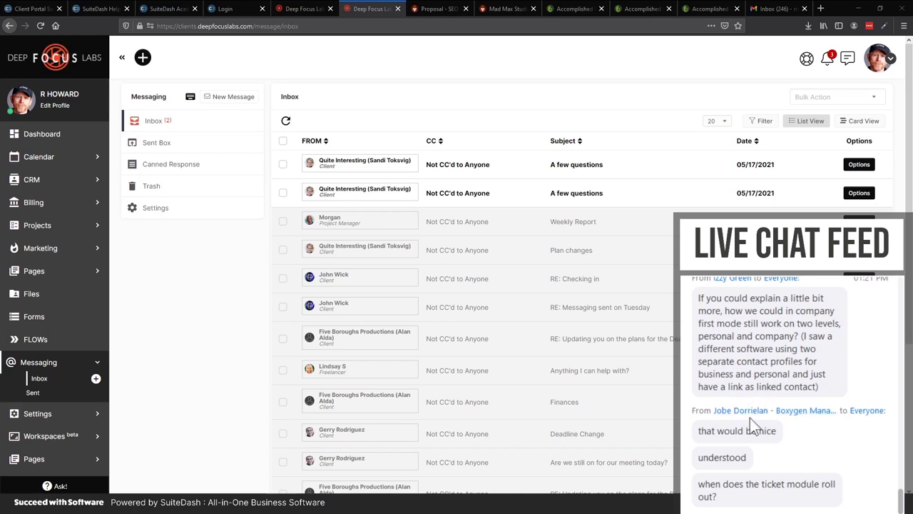
# Look back through the live chat for the question about where files uploaded to a project or task are saved.
pyautogui.scroll(3, 748, 456)
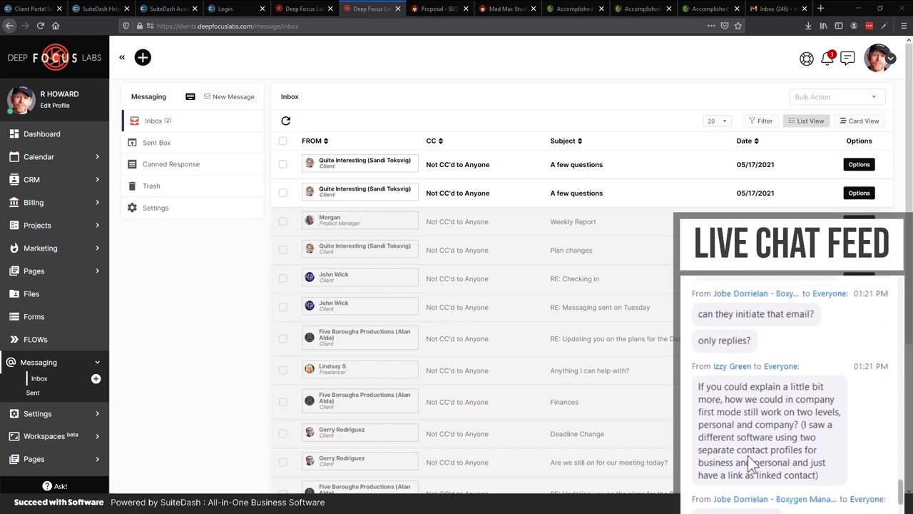
pyautogui.scroll(3, 747, 456)
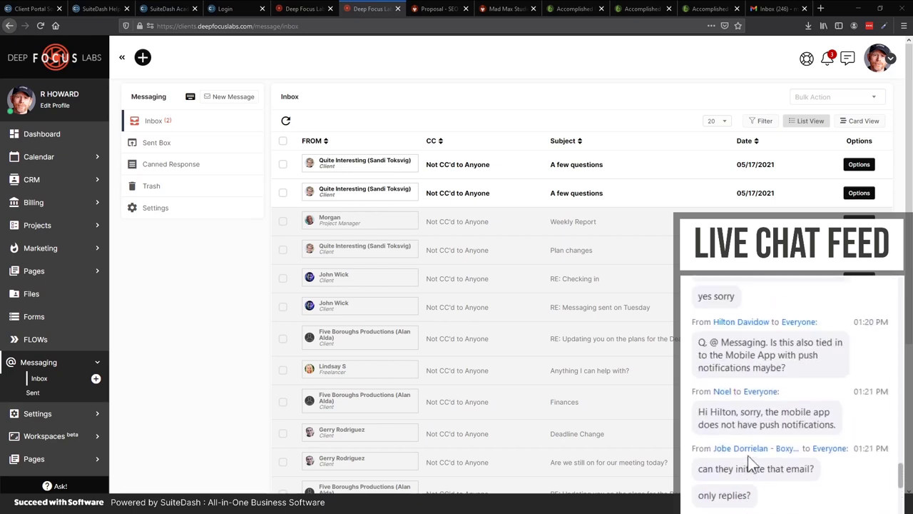
pyautogui.scroll(2, 748, 455)
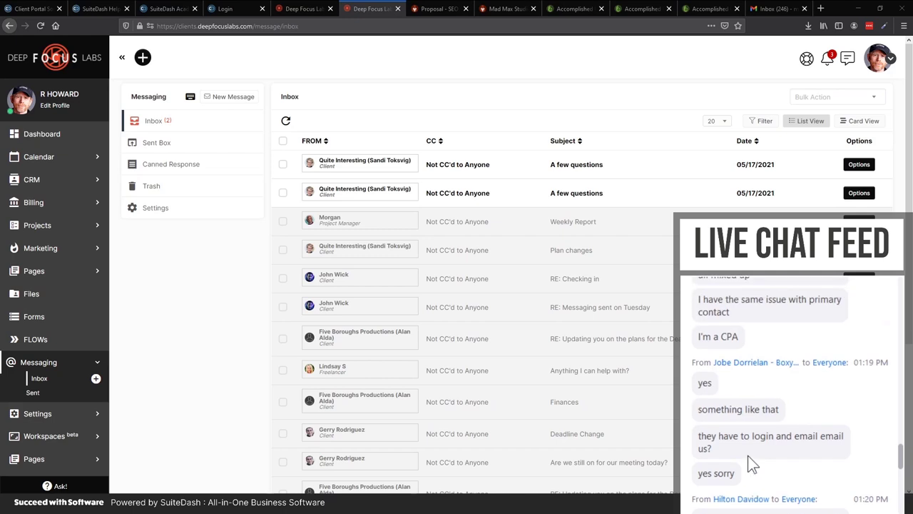
pyautogui.scroll(7, 748, 455)
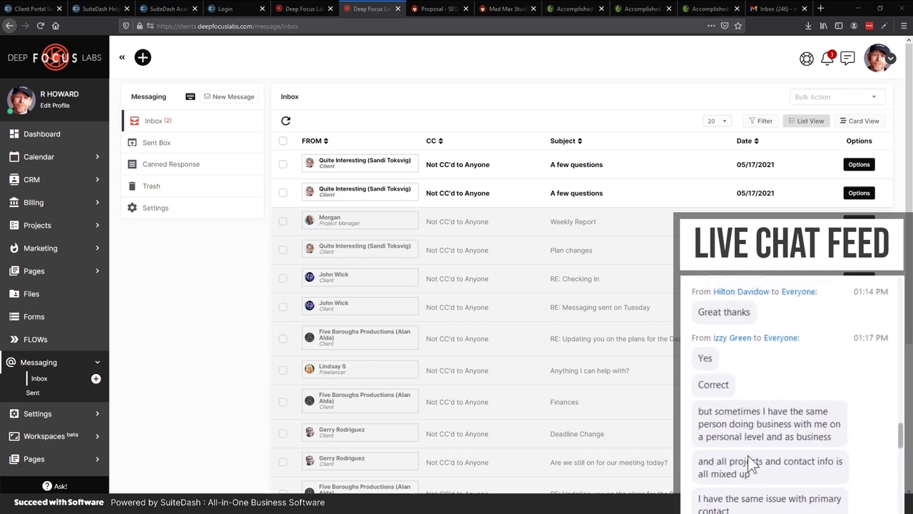
pyautogui.scroll(4, 747, 455)
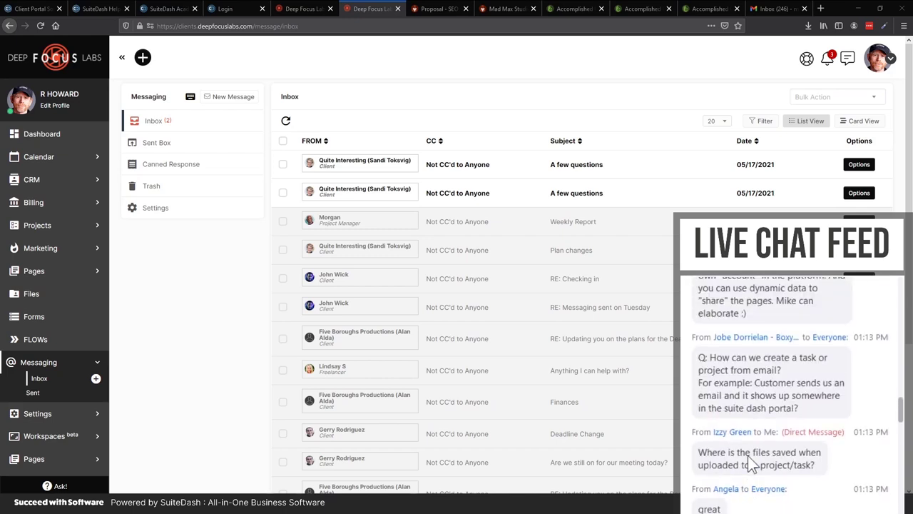
pyautogui.scroll(-2, 732, 391)
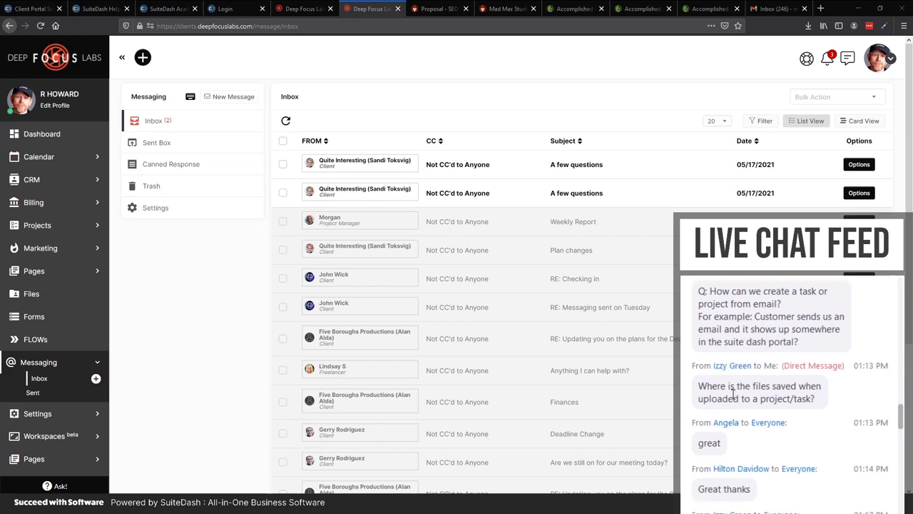
pyautogui.scroll(-1, 730, 397)
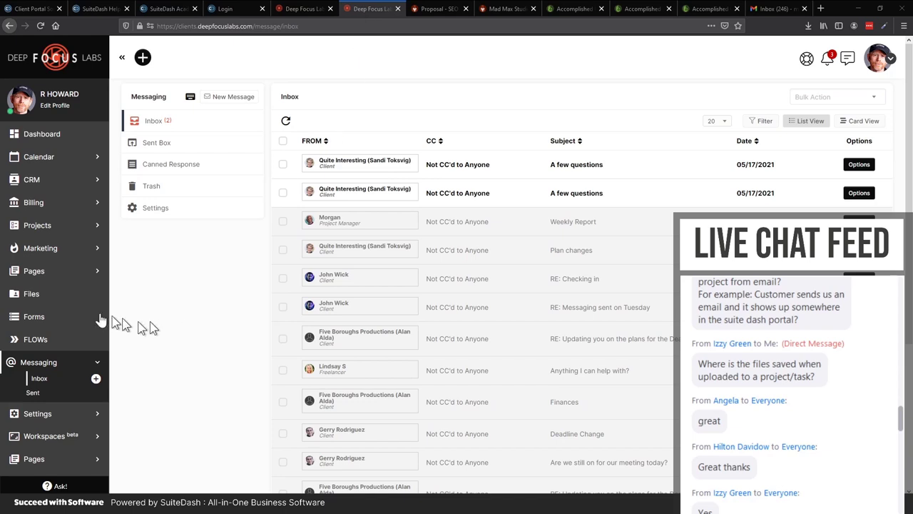
# Browse the Projects files into "Collaboration on movie", open its Tasks folder "Product placement : list of possible candidates", and return to the project's folder.
pyautogui.click(32, 294)
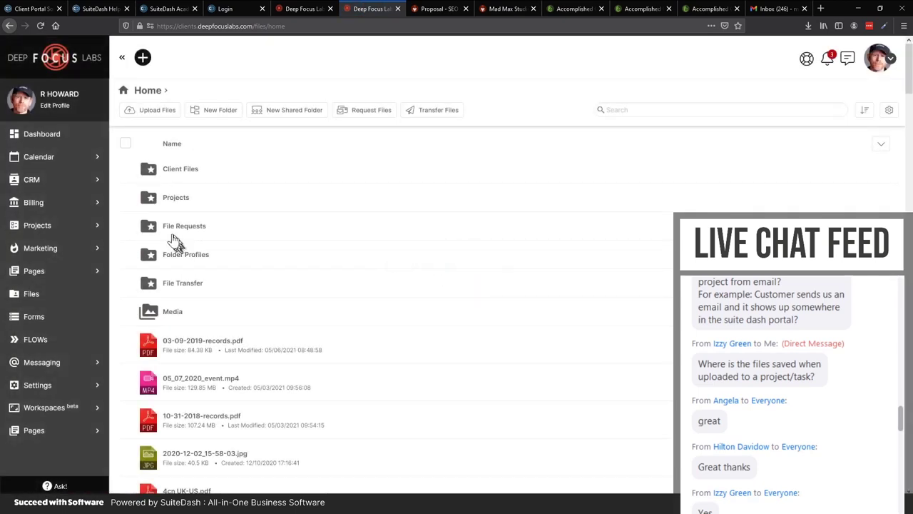
pyautogui.click(165, 202)
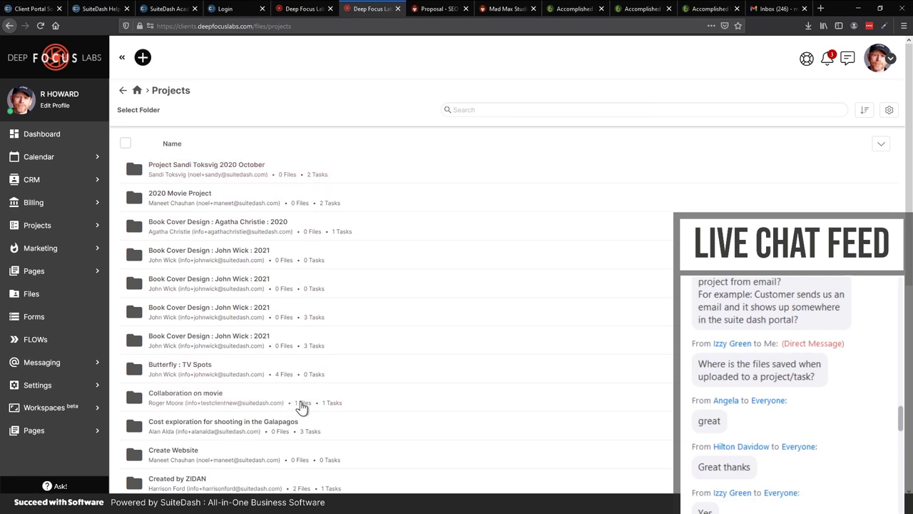
pyautogui.click(182, 394)
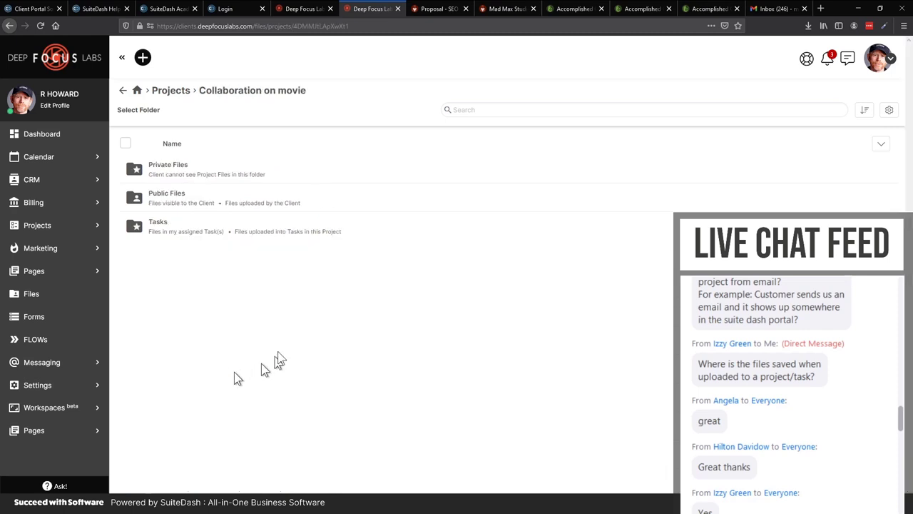
pyautogui.click(163, 232)
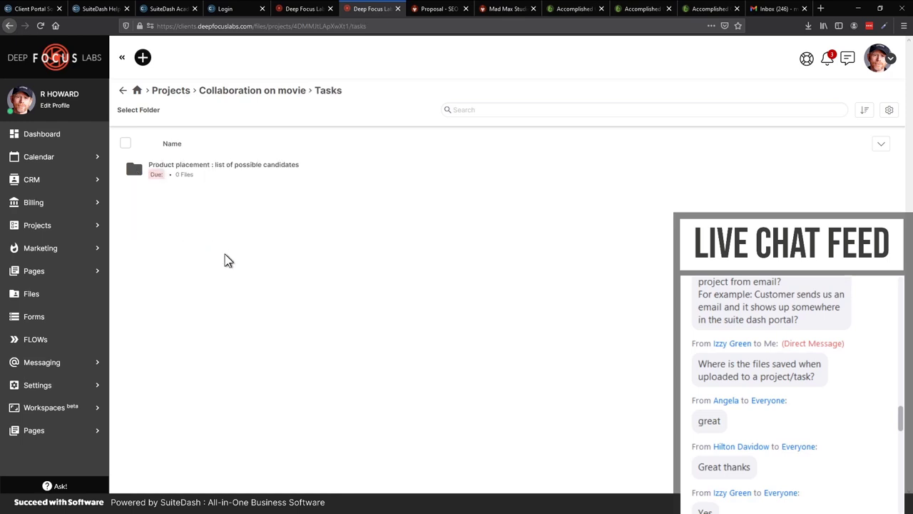
pyautogui.click(178, 171)
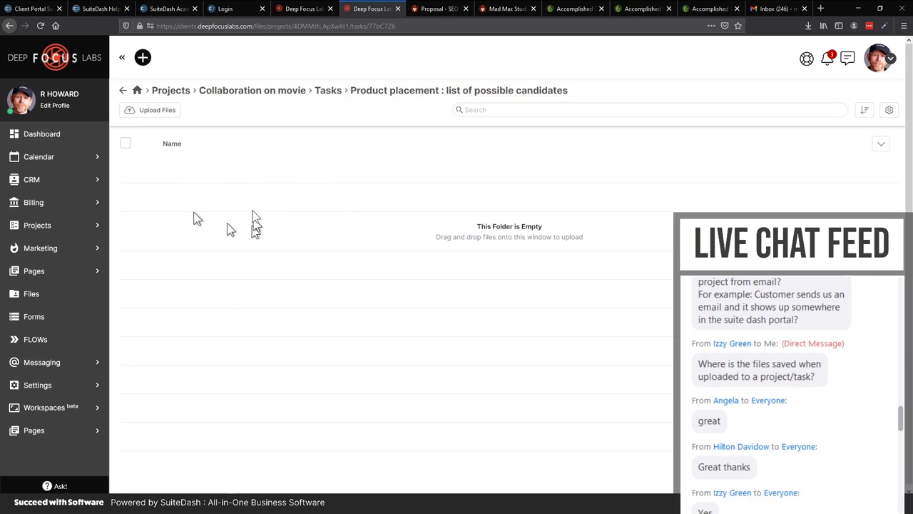
pyautogui.click(244, 96)
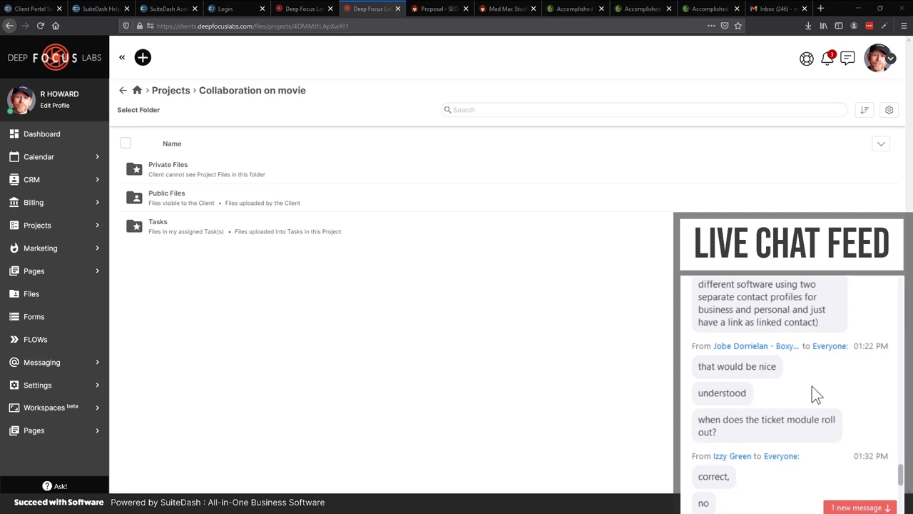
# Read back through the live chat to the earlier project, file and contact-profile questions, and return to the newest messages.
pyautogui.scroll(-10, 812, 386)
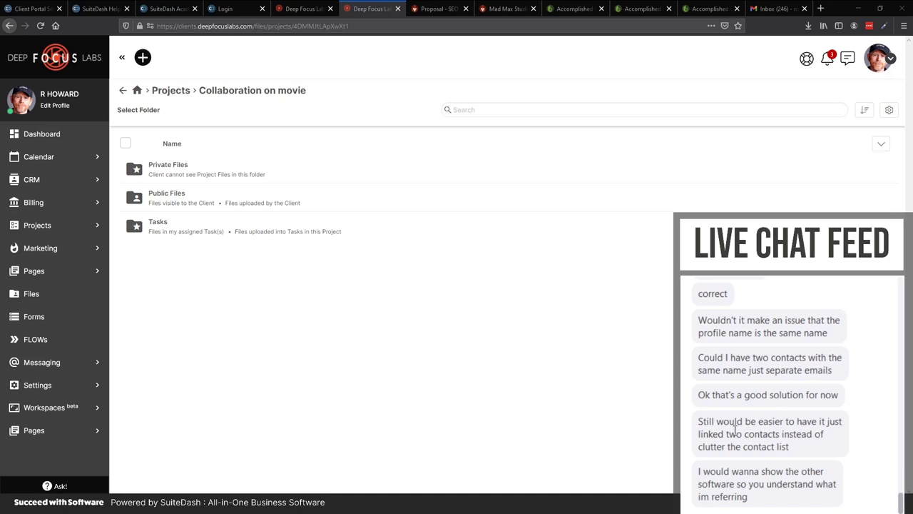
pyautogui.scroll(3, 735, 428)
pyautogui.scroll(-4, 735, 428)
pyautogui.scroll(6, 789, 435)
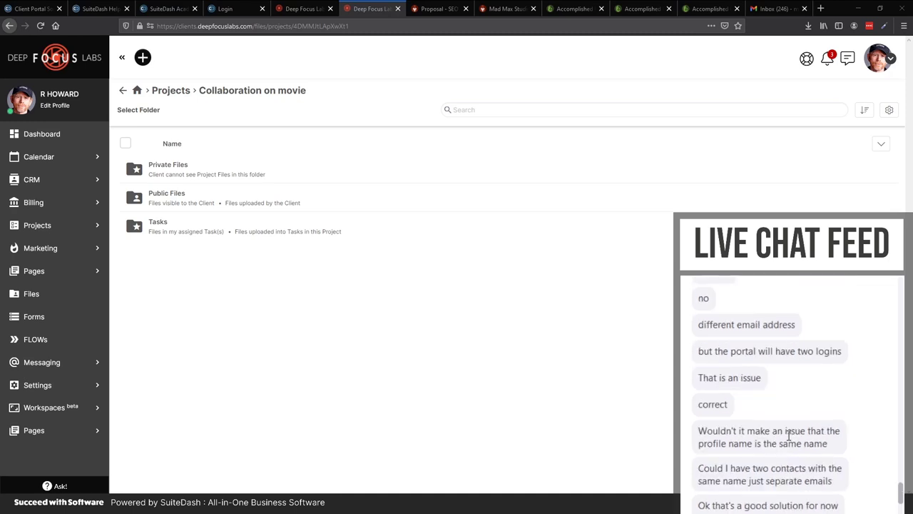
pyautogui.scroll(3, 789, 435)
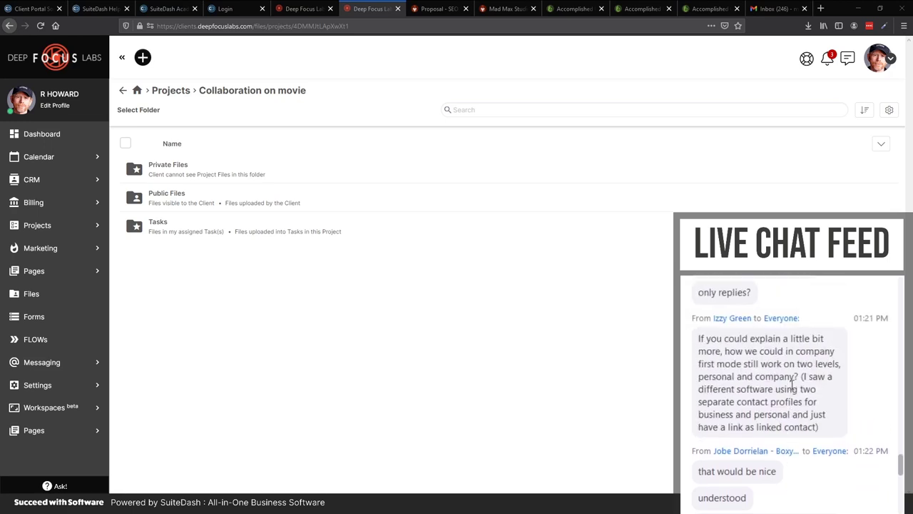
pyautogui.scroll(1, 825, 376)
pyautogui.scroll(1, 825, 376)
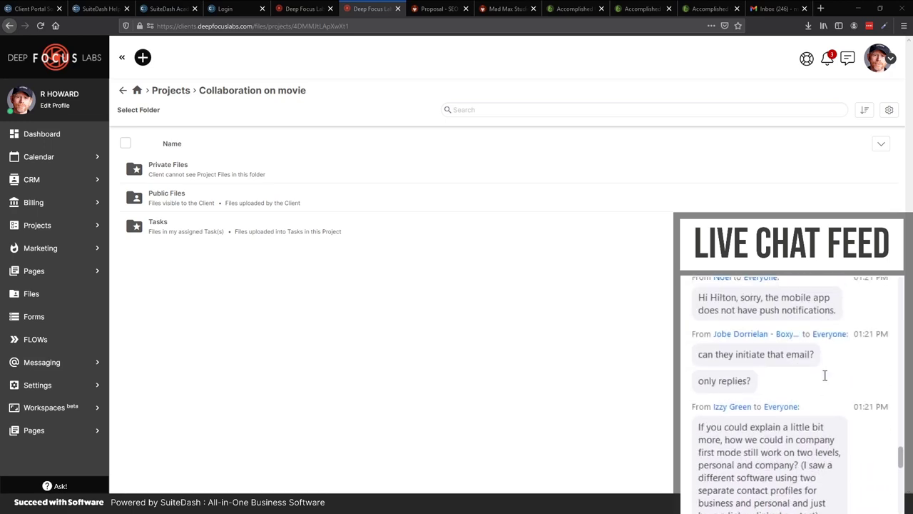
pyautogui.scroll(5, 825, 375)
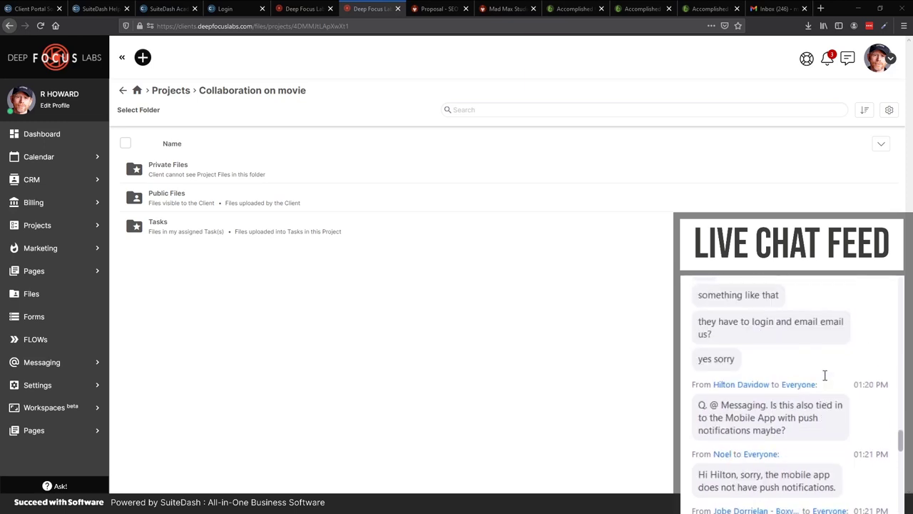
pyautogui.scroll(2, 824, 375)
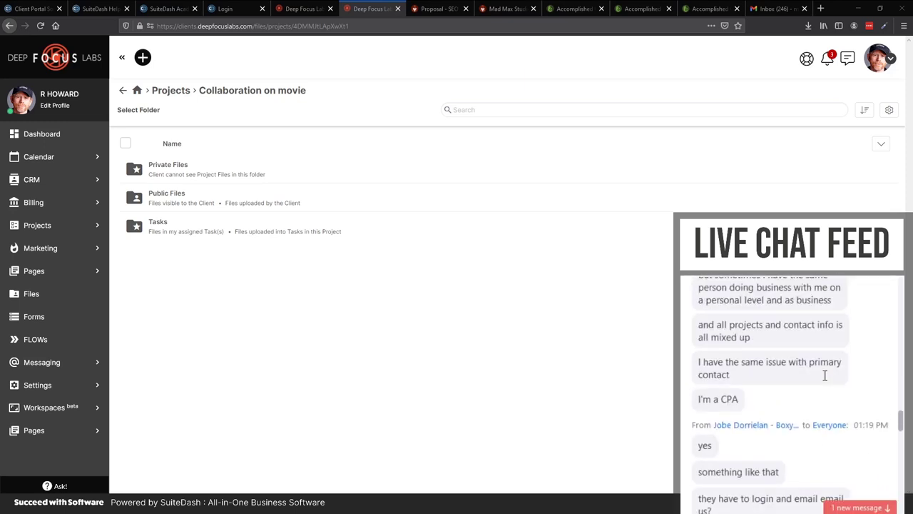
pyautogui.scroll(6, 825, 375)
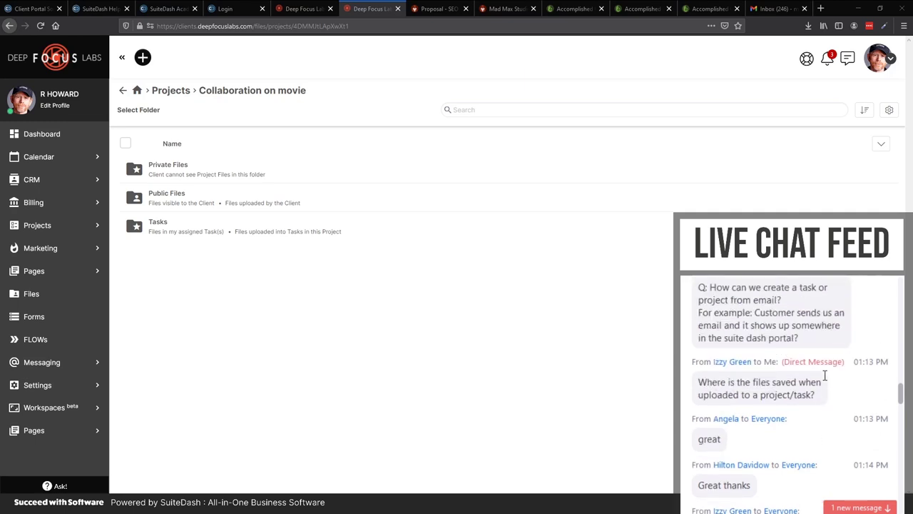
pyautogui.scroll(4, 825, 375)
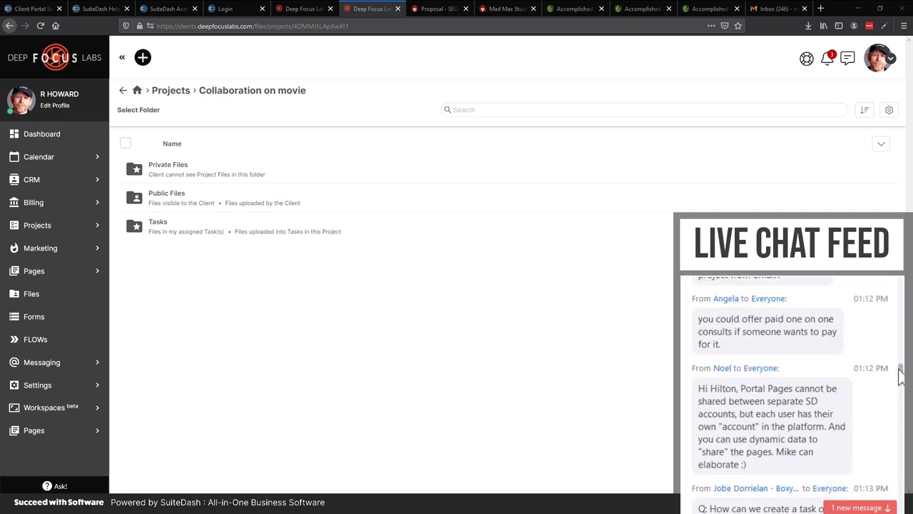
pyautogui.moveTo(900, 375); pyautogui.dragTo(902, 503)
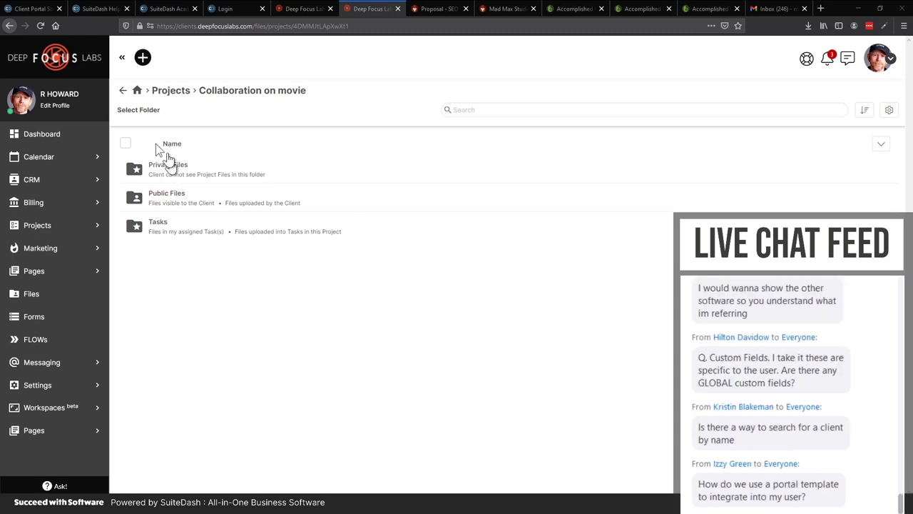
# Filter the CRM contacts by the client's name and open the matching client's contact details.
pyautogui.click(54, 179)
pyautogui.click(37, 212)
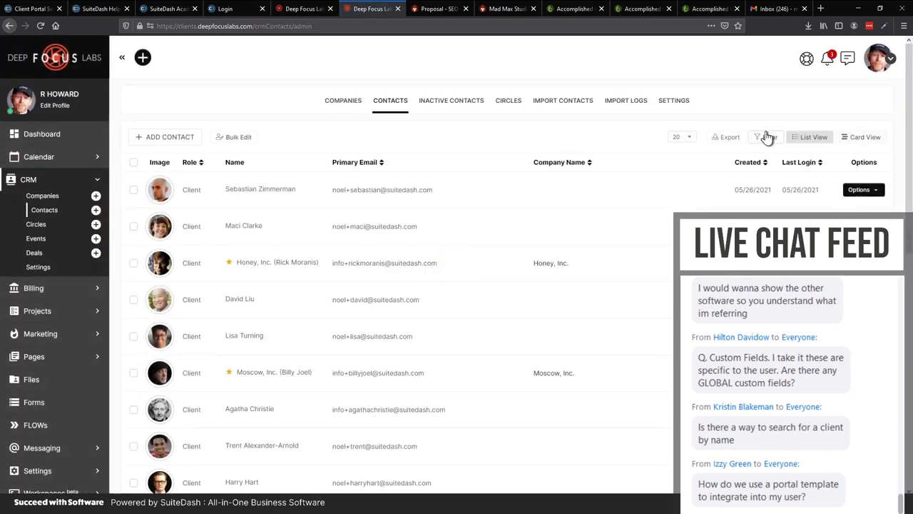
pyautogui.click(767, 137)
pyautogui.click(377, 190)
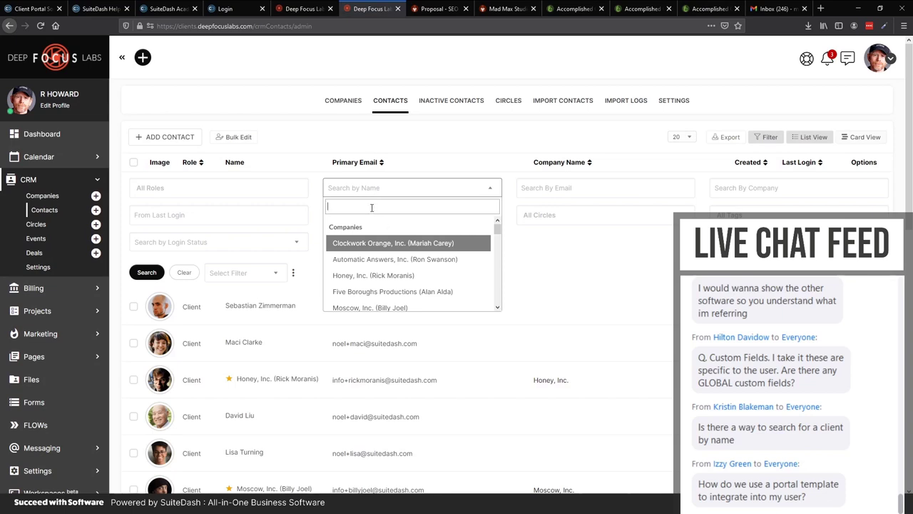
pyautogui.write('john wi')
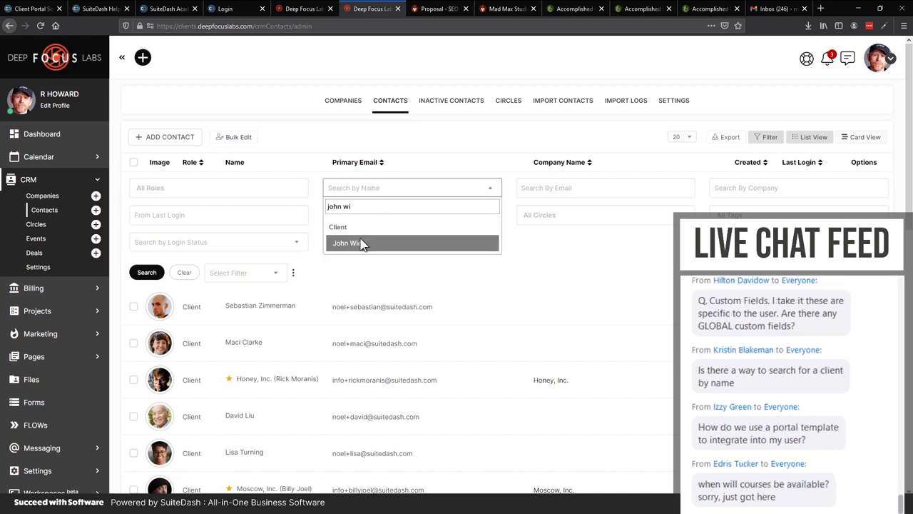
pyautogui.click(361, 242)
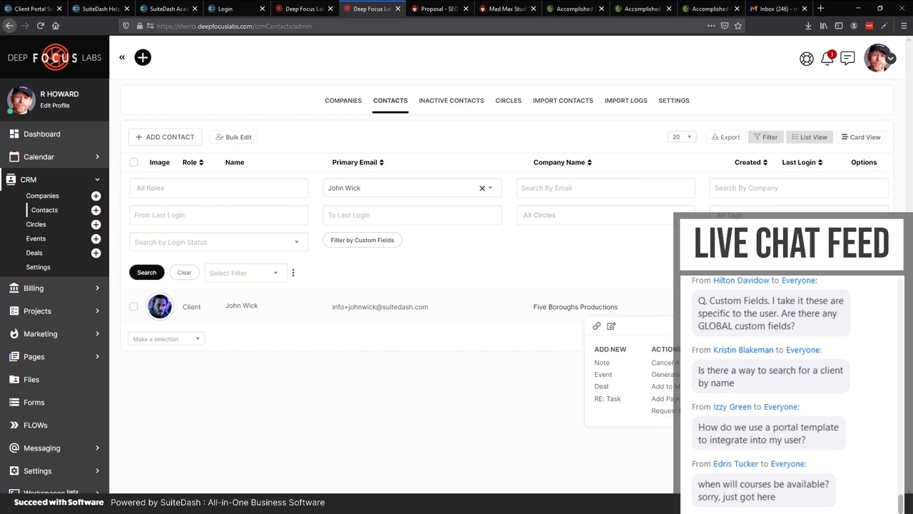
pyautogui.click(863, 307)
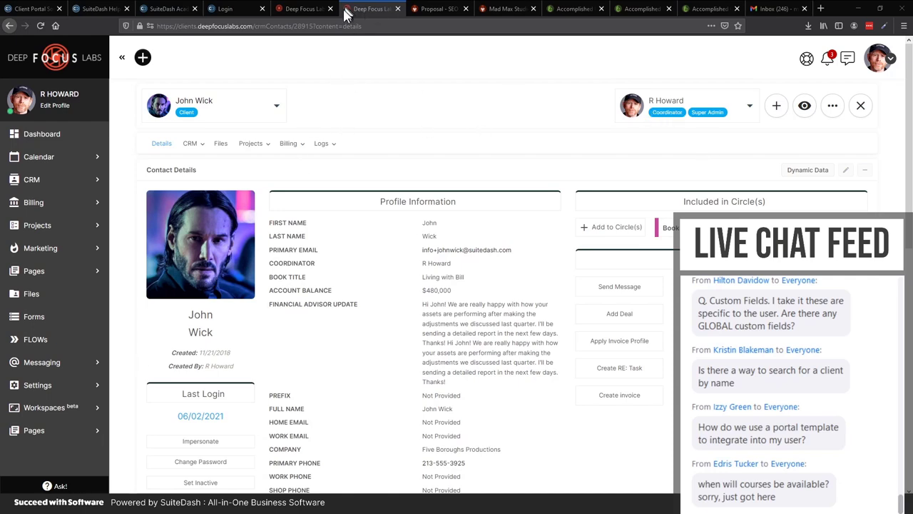
# Switch to the browser tab with the custom fields list and open the Template Library from there.
pyautogui.click(293, 11)
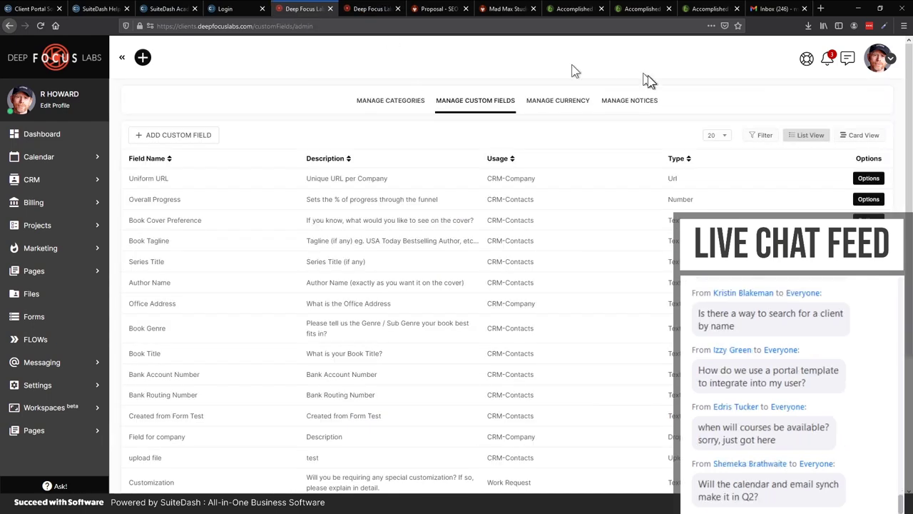
pyautogui.click(888, 63)
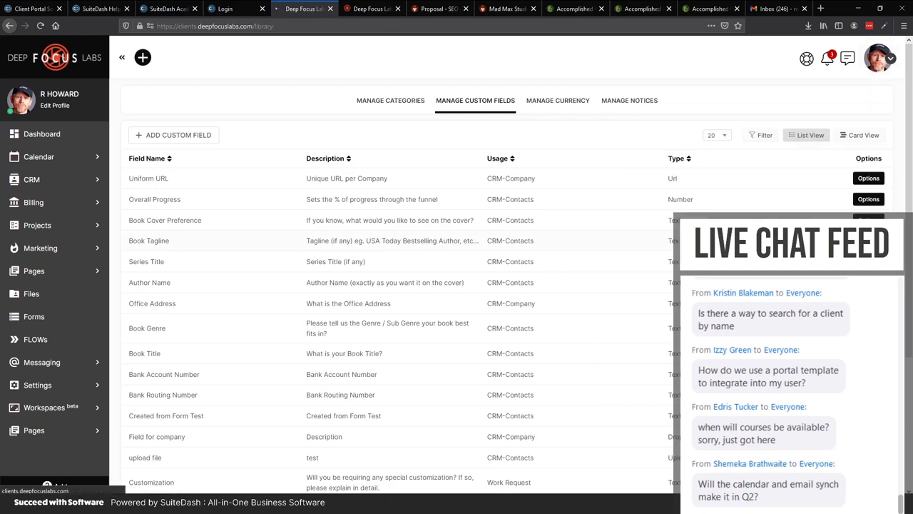
pyautogui.click(833, 213)
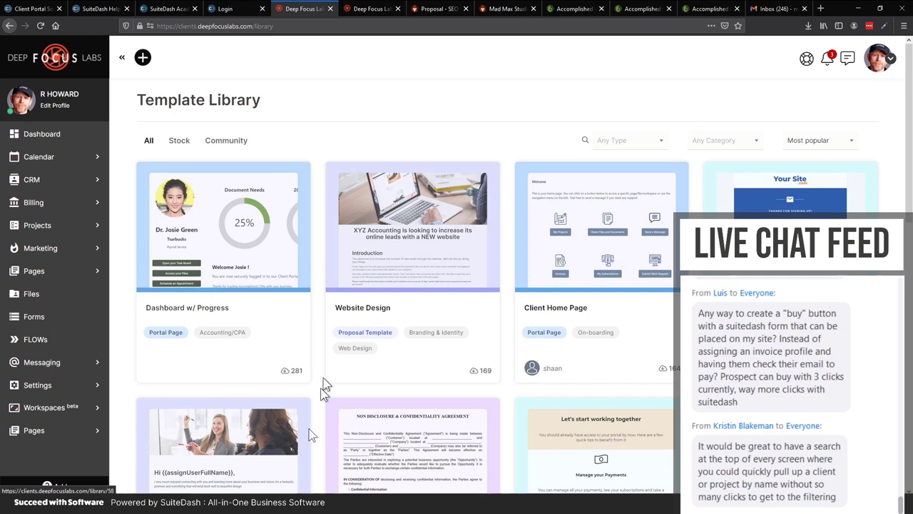
# Switch to the other browser window and show the Accomplished CPAs client portal dashboard with progress charts.
pyautogui.moveTo(200, 508)
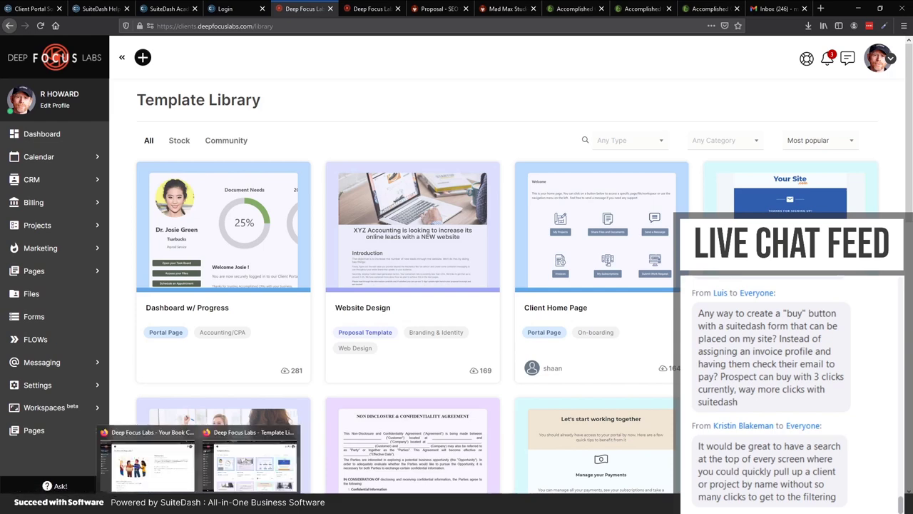
pyautogui.click(147, 464)
pyautogui.click(244, 10)
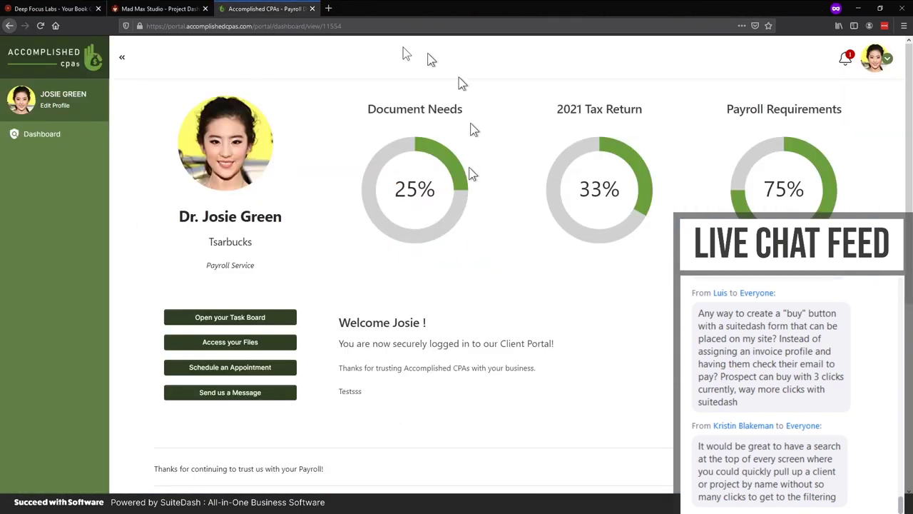
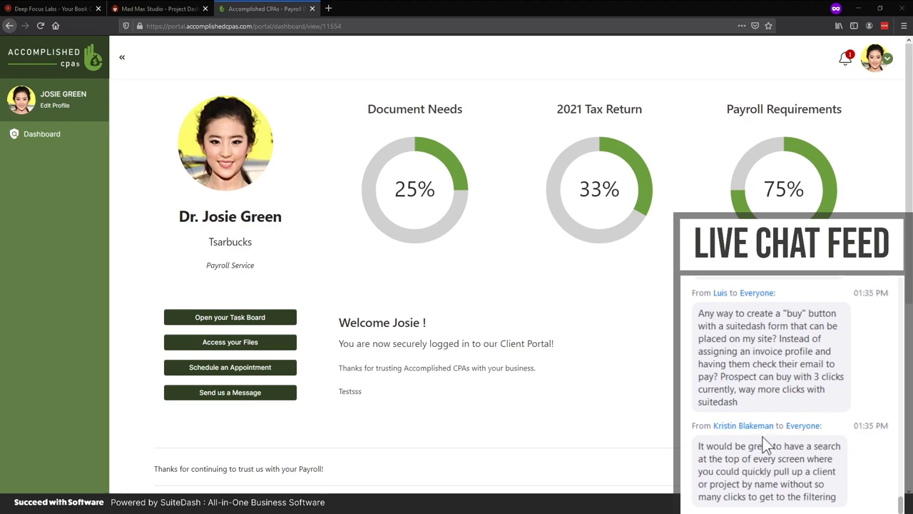
# Review the live chat questions on portal templates, course availability, calendar and email sync, and a "buy" button for a website.
pyautogui.scroll(5, 778, 474)
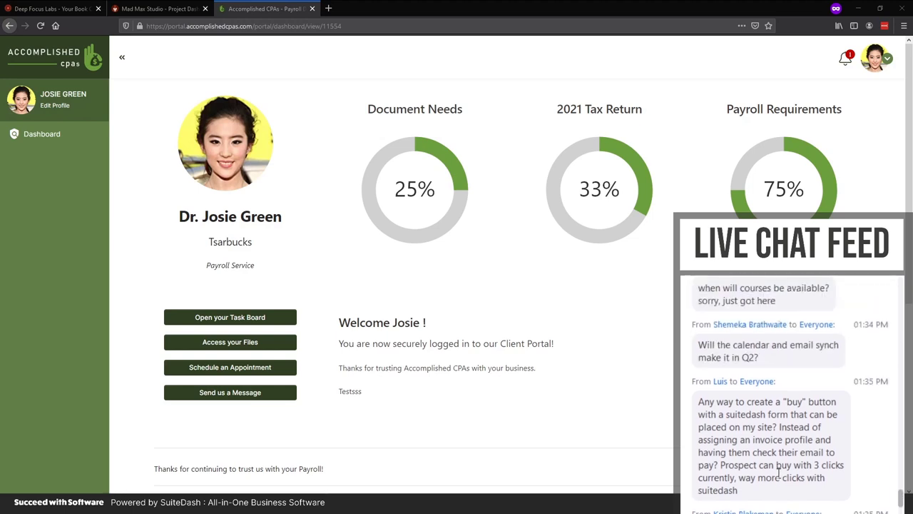
pyautogui.scroll(1, 776, 475)
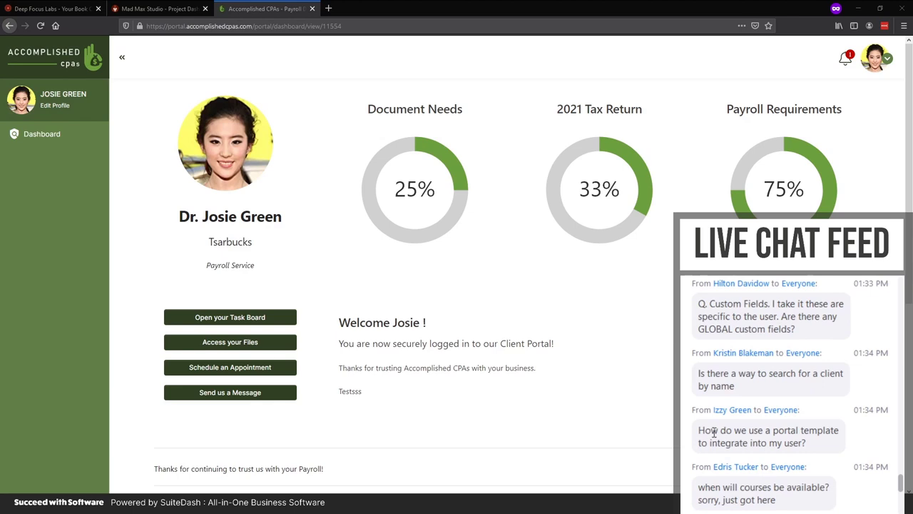
pyautogui.scroll(-1, 712, 430)
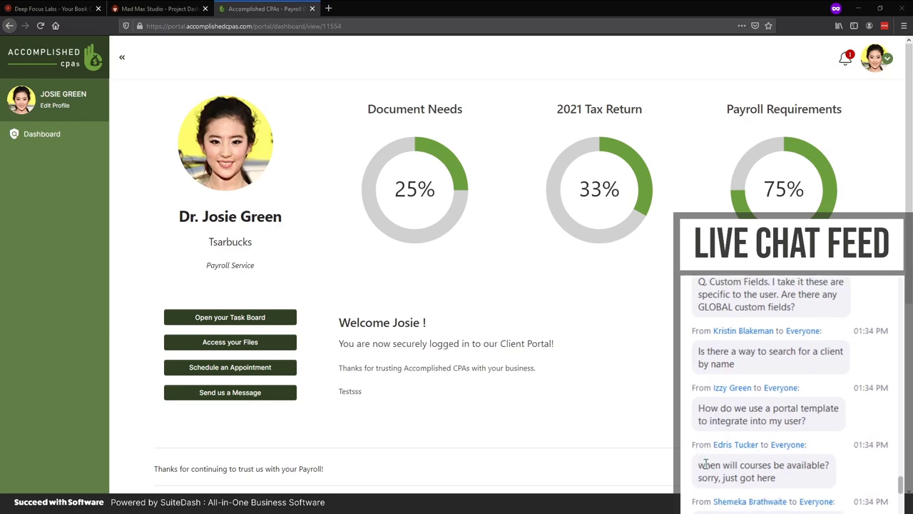
pyautogui.scroll(-1, 706, 460)
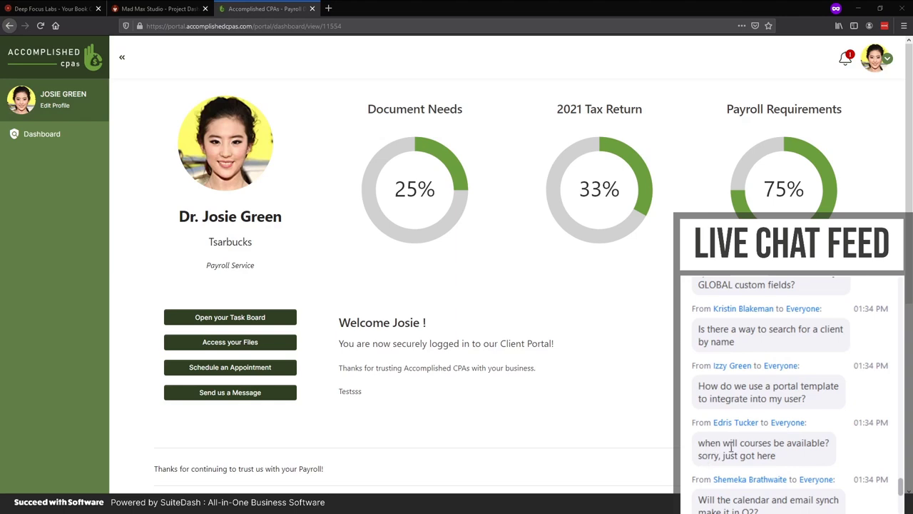
pyautogui.scroll(-1, 734, 420)
pyautogui.scroll(-1, 734, 421)
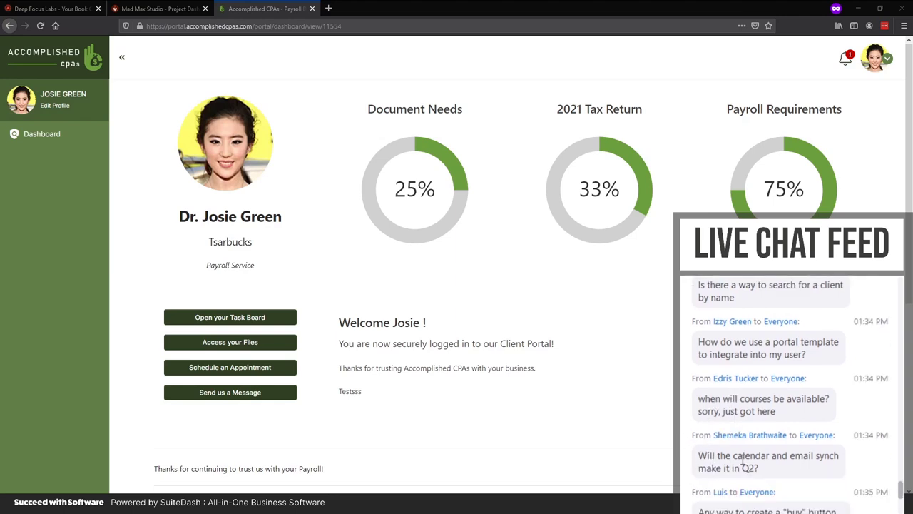
pyautogui.scroll(-1, 769, 457)
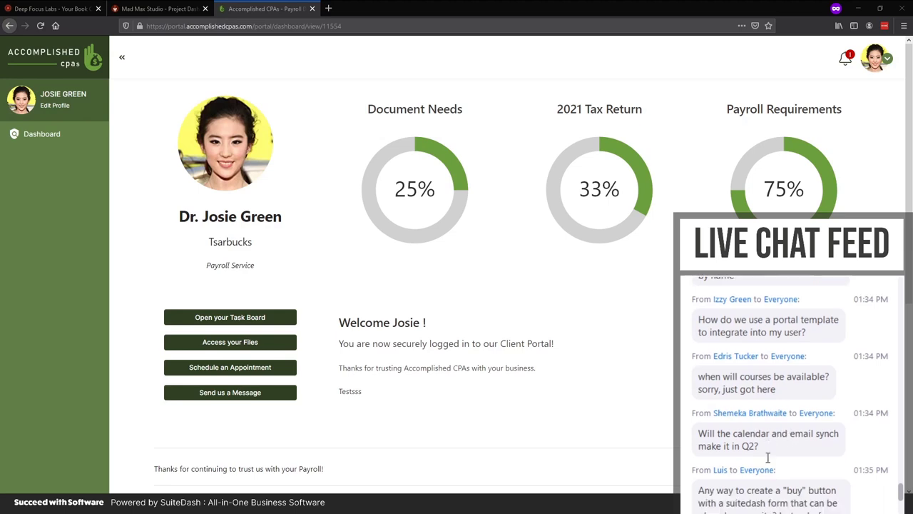
pyautogui.scroll(-1, 749, 432)
pyautogui.scroll(-1, 702, 461)
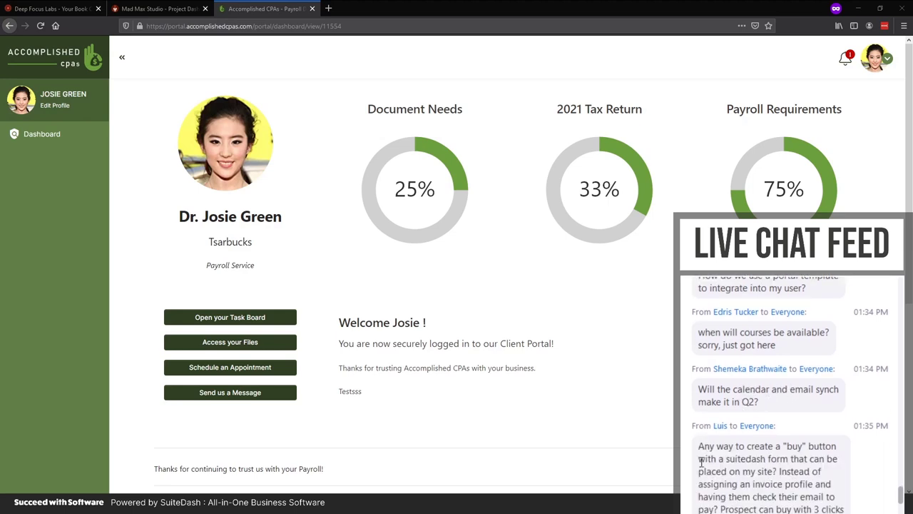
pyautogui.scroll(-2, 742, 451)
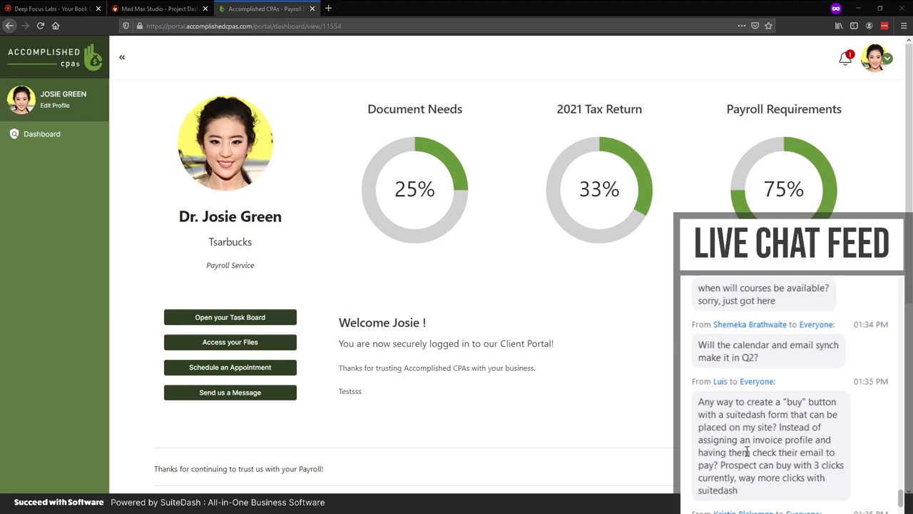
pyautogui.scroll(-6, 747, 451)
pyautogui.scroll(9, 747, 451)
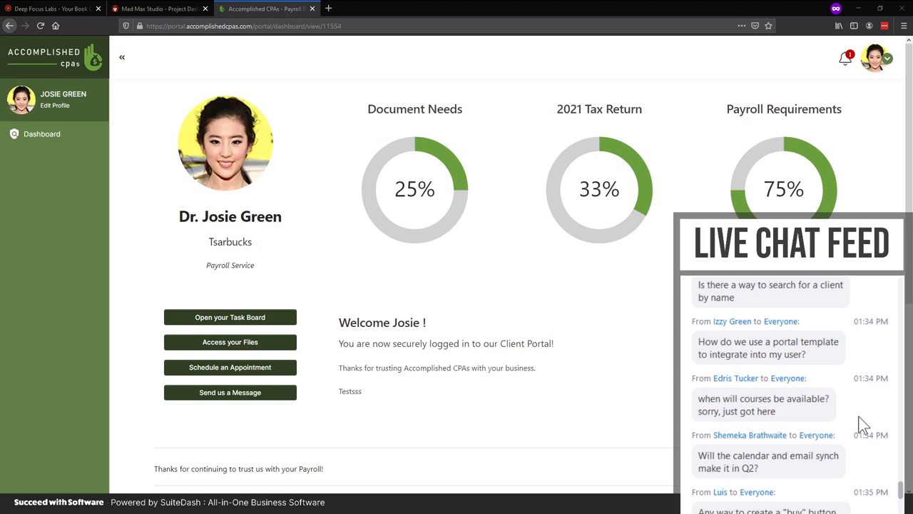
# Read the full live chat question on placing a SuiteDash form with a "buy" button on a website.
pyautogui.scroll(-1, 863, 424)
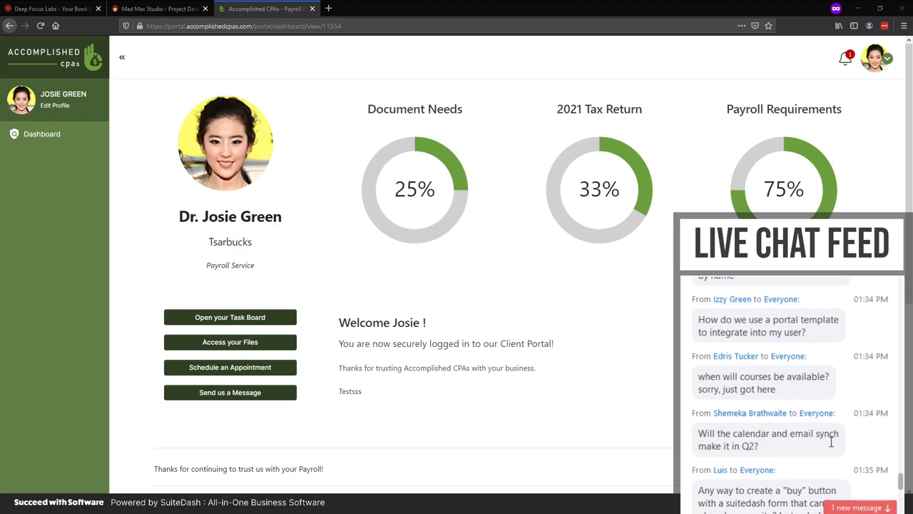
pyautogui.scroll(-2, 832, 443)
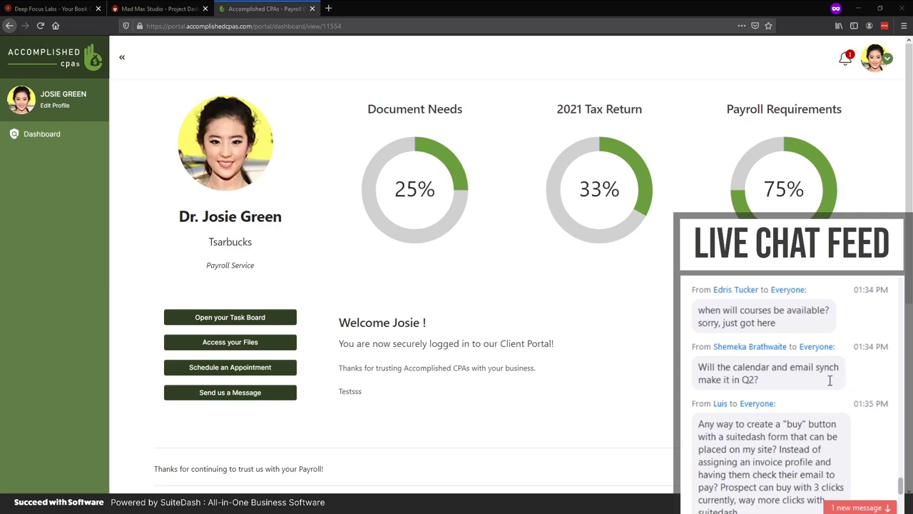
pyautogui.scroll(-1, 808, 414)
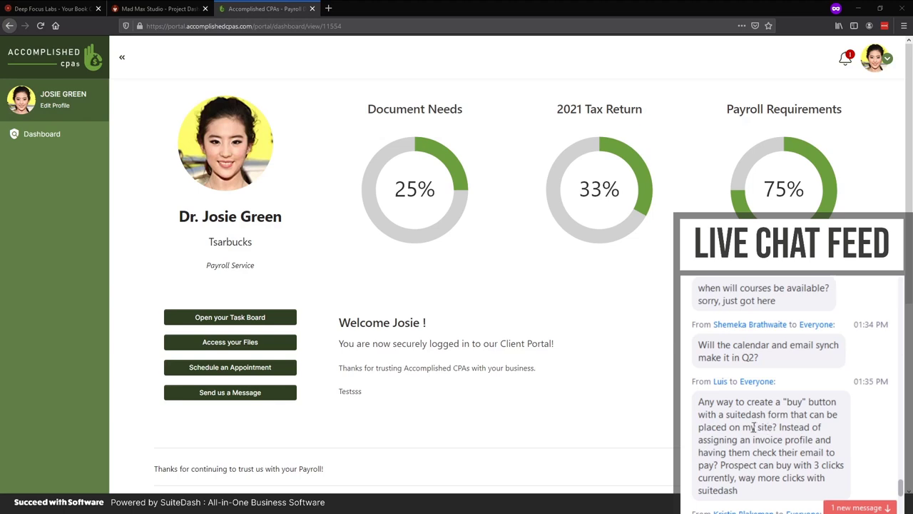
pyautogui.scroll(-2, 753, 427)
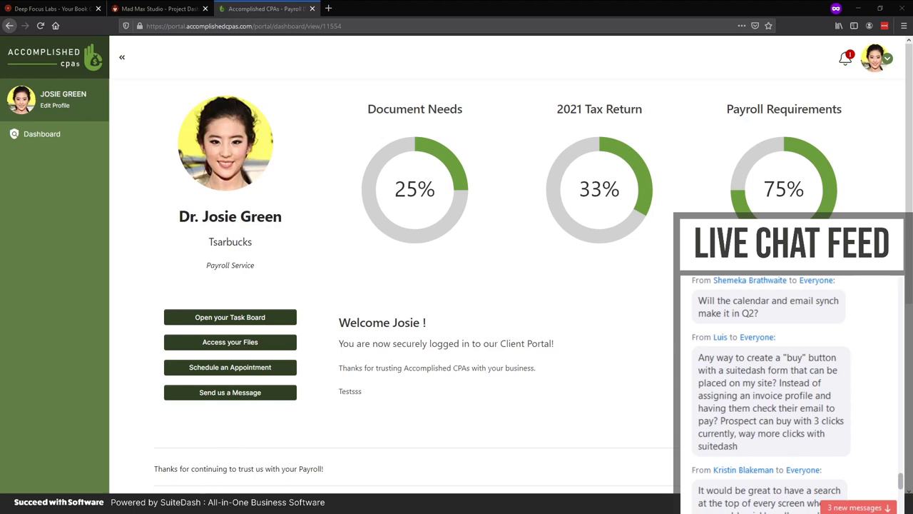
# Switch to the Deep Focus Labs admin window and show its list of Friendly URLs.
pyautogui.click(214, 481)
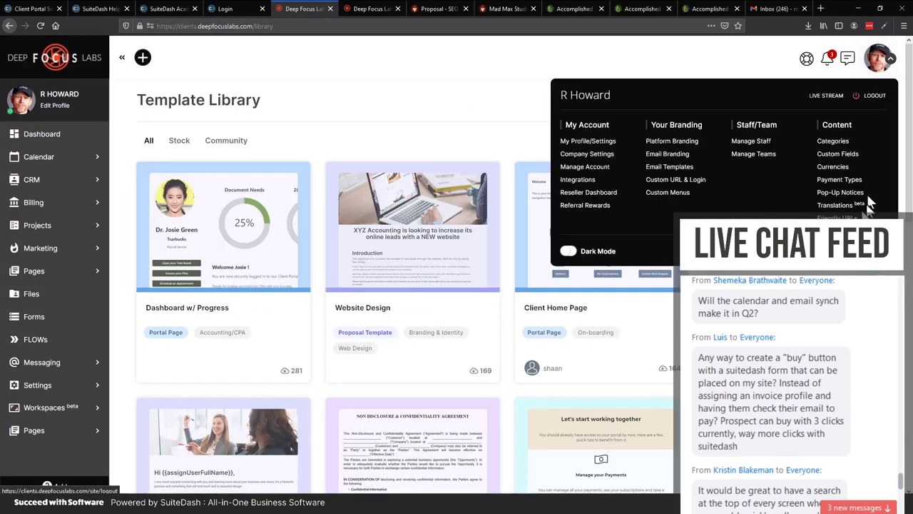
pyautogui.click(840, 218)
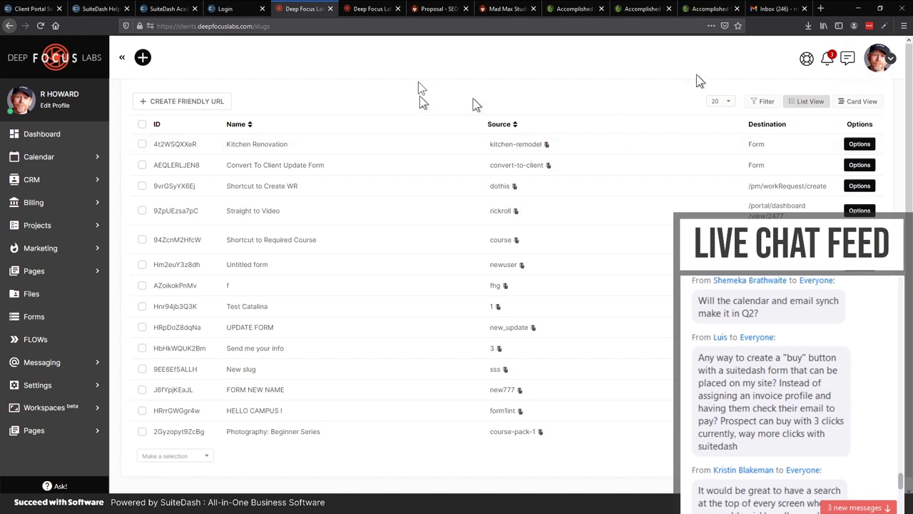
# In the project settings' Work Request Setup, force immediate payment in order to send an itemized Work Request.
pyautogui.click(32, 141)
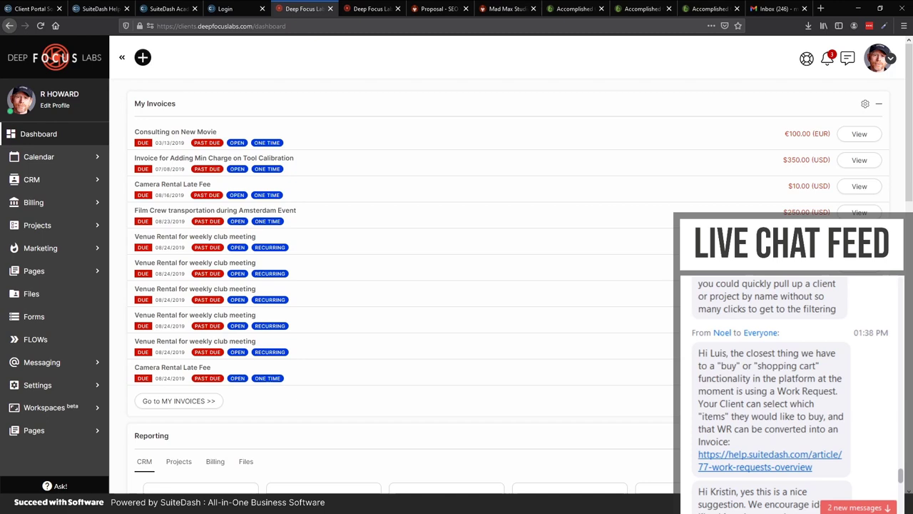
pyautogui.click(53, 225)
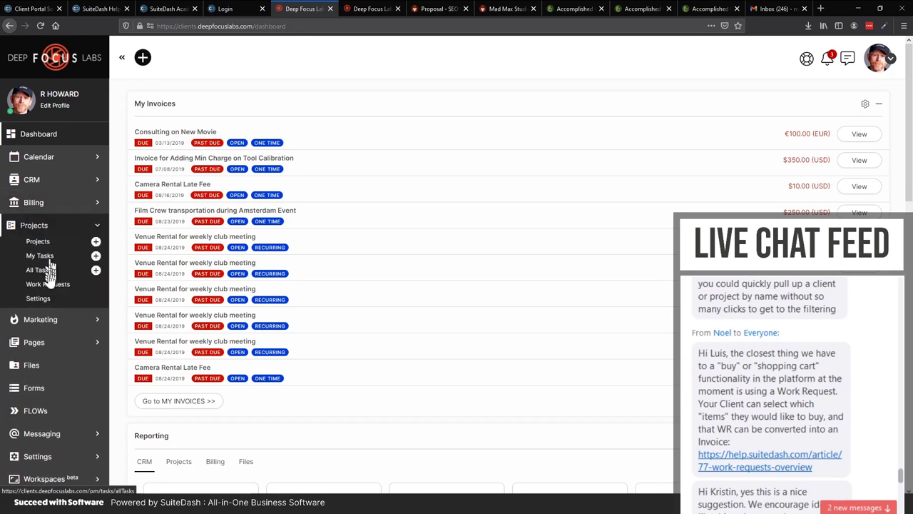
pyautogui.click(38, 298)
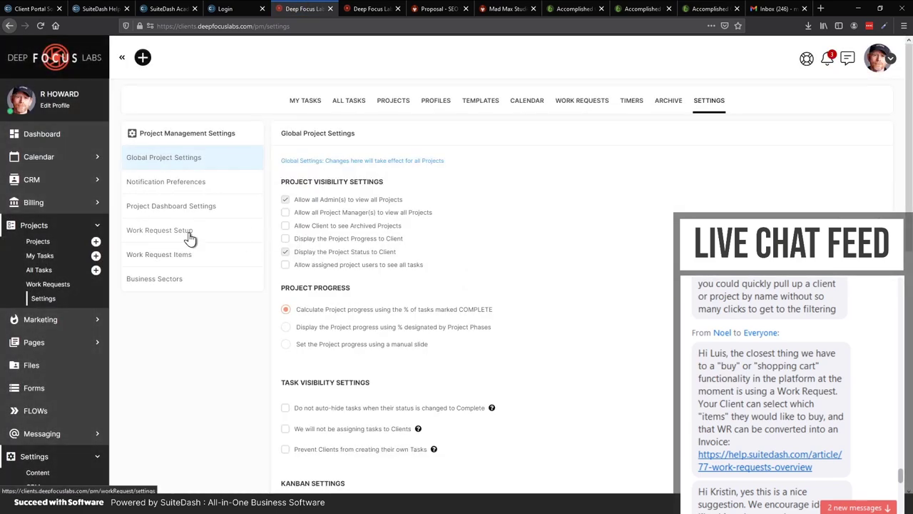
pyautogui.click(190, 235)
pyautogui.scroll(-3, 428, 321)
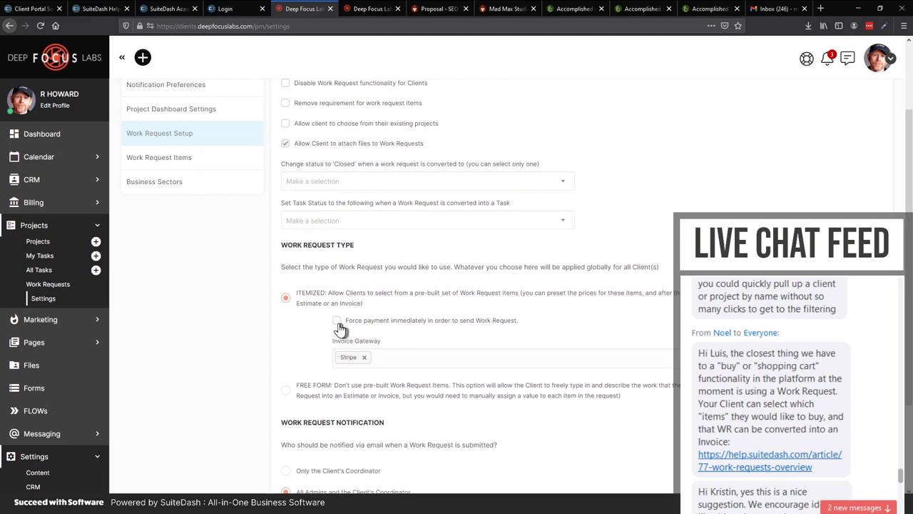
pyautogui.click(337, 321)
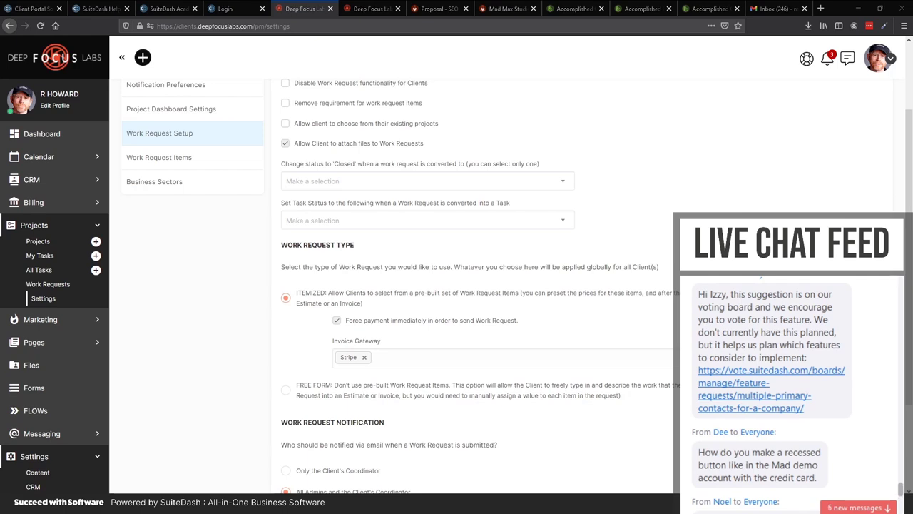
# Find the live chat question on making a recessed button with the credit card in the Mad demo account.
pyautogui.scroll(-1, 828, 421)
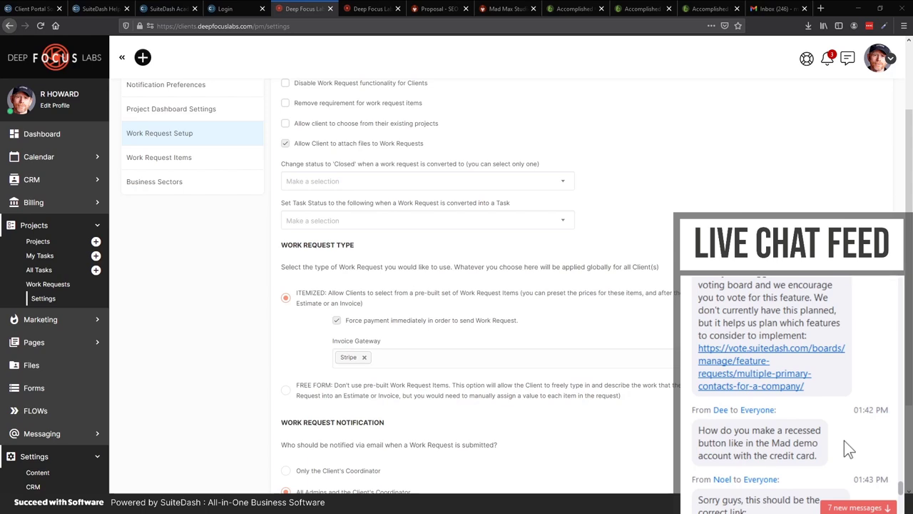
pyautogui.scroll(-10, 843, 440)
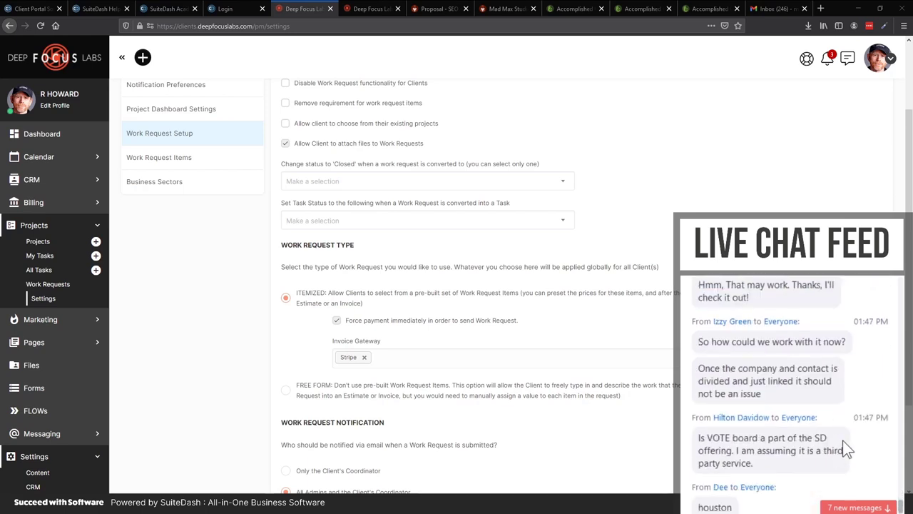
pyautogui.scroll(10, 850, 487)
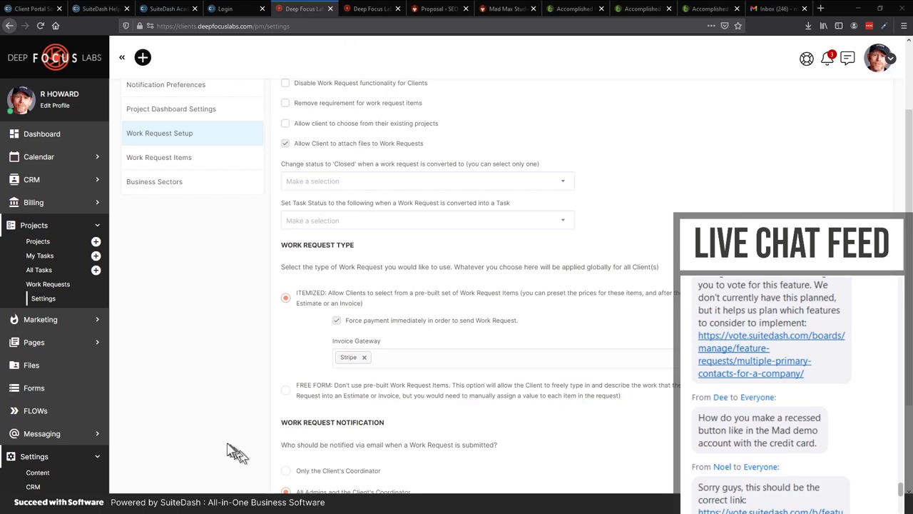
# Switch to the client portal window and show the Mad Max Studio Project Dashboard page.
pyautogui.moveTo(200, 507)
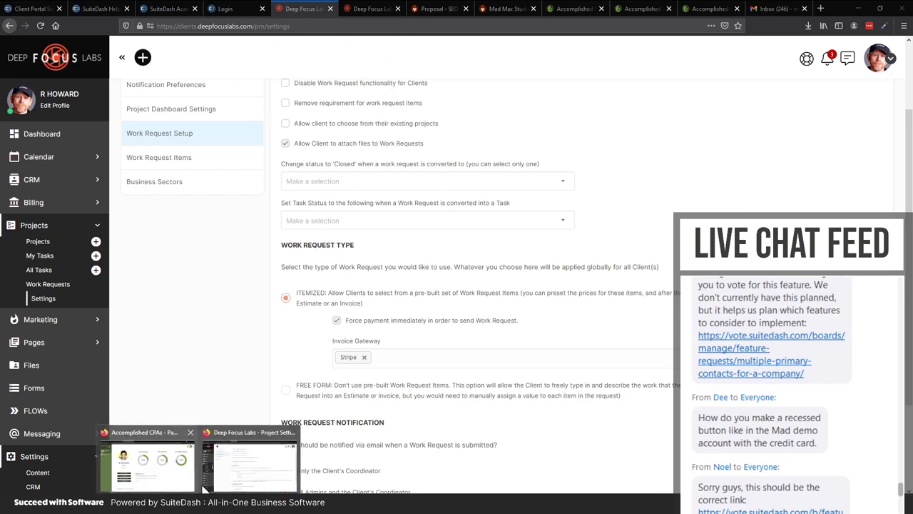
pyautogui.click(168, 468)
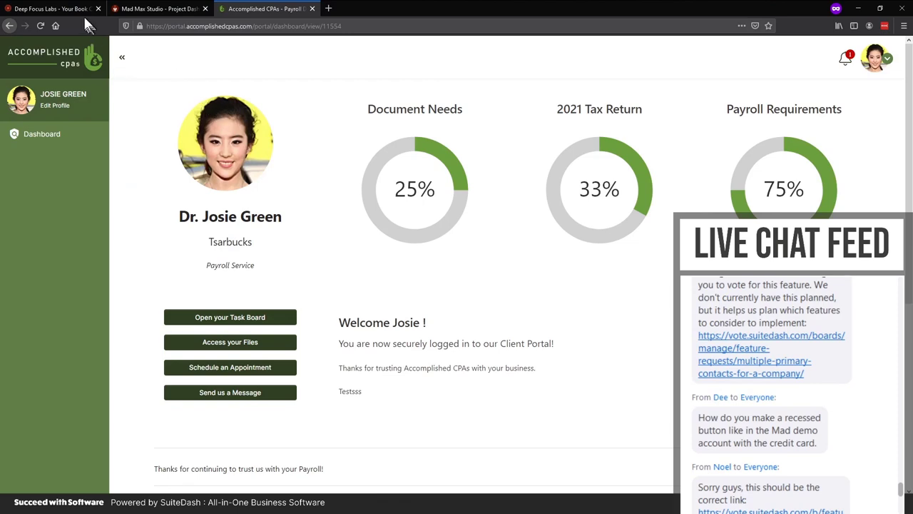
pyautogui.click(145, 8)
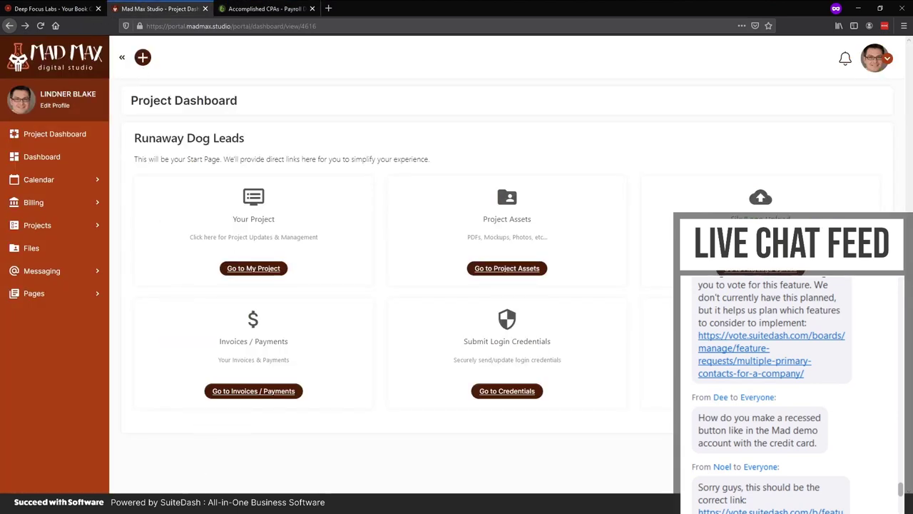
# Return to the admin window and show the Manage Pages list of Mad Max Studio.
pyautogui.click(214, 479)
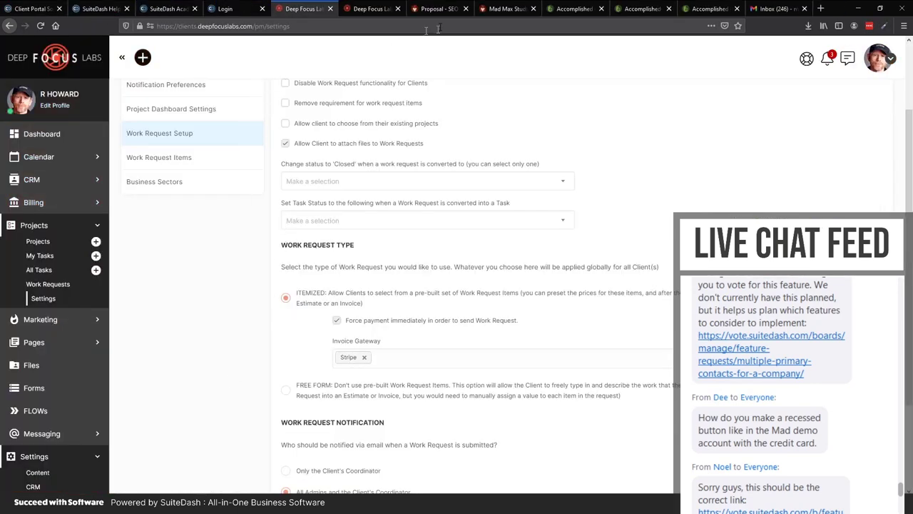
pyautogui.click(506, 9)
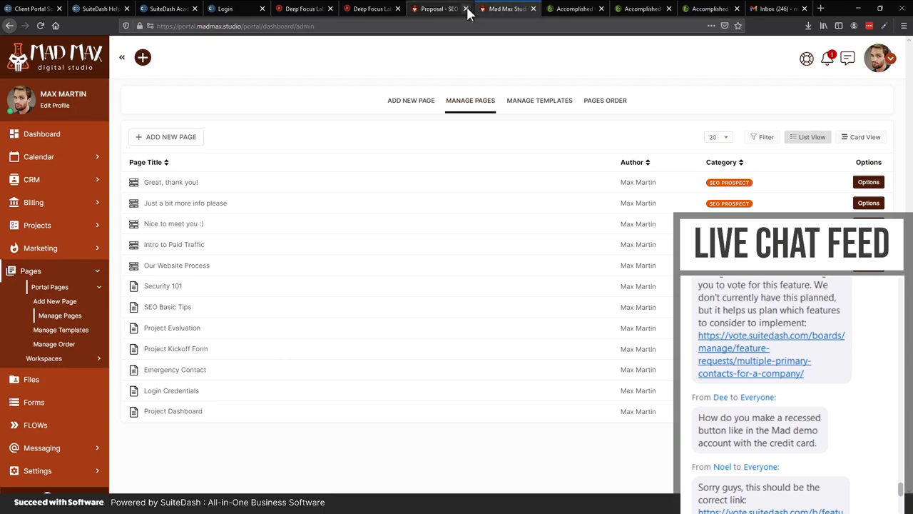
pyautogui.click(429, 8)
pyautogui.click(483, 9)
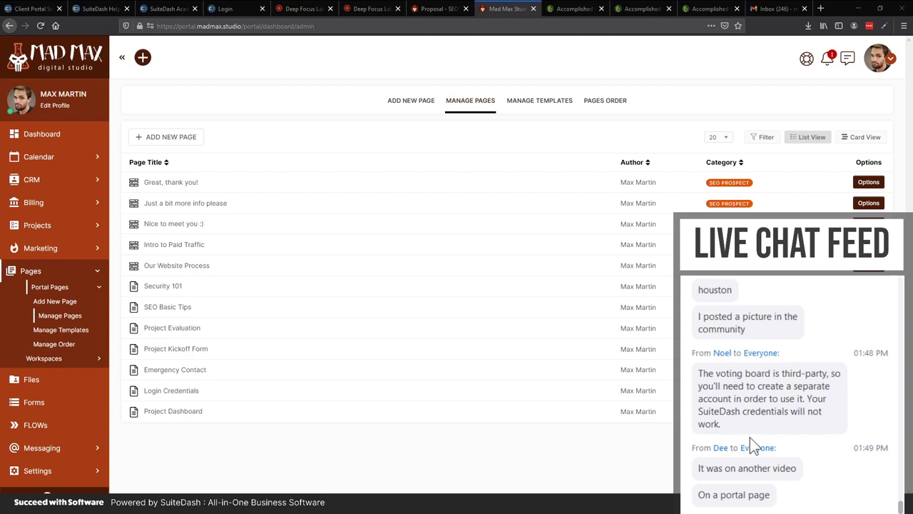
# Examine the live chat for the recessed credit card button question and its follow-up messages.
pyautogui.scroll(3, 750, 438)
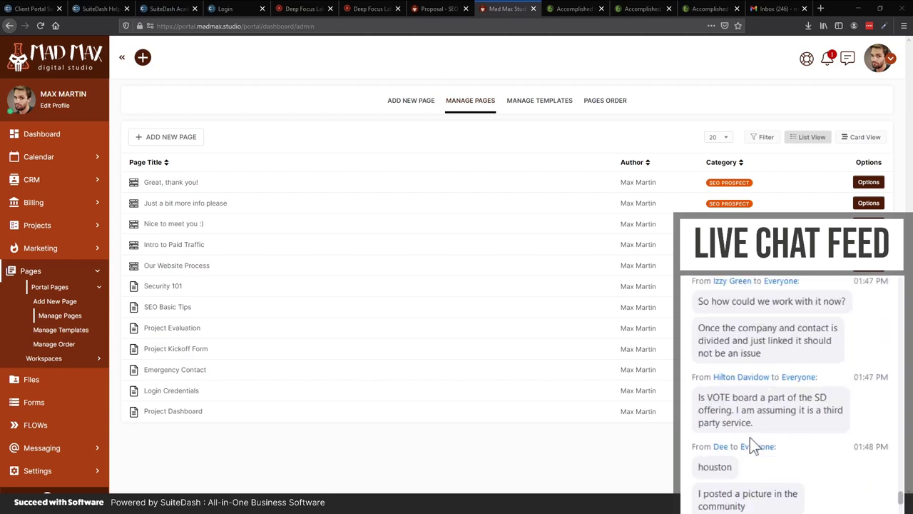
pyautogui.scroll(3, 750, 438)
pyautogui.scroll(3, 753, 446)
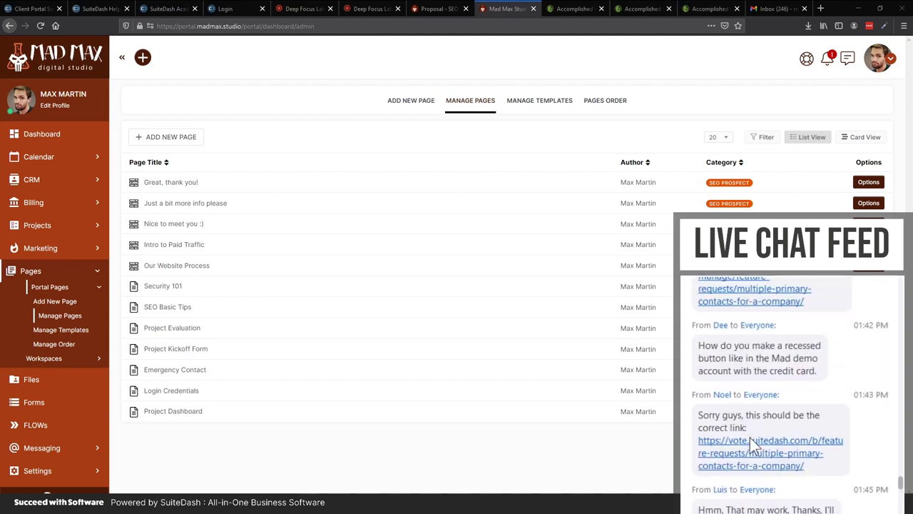
pyautogui.scroll(2, 776, 417)
pyautogui.scroll(2, 778, 419)
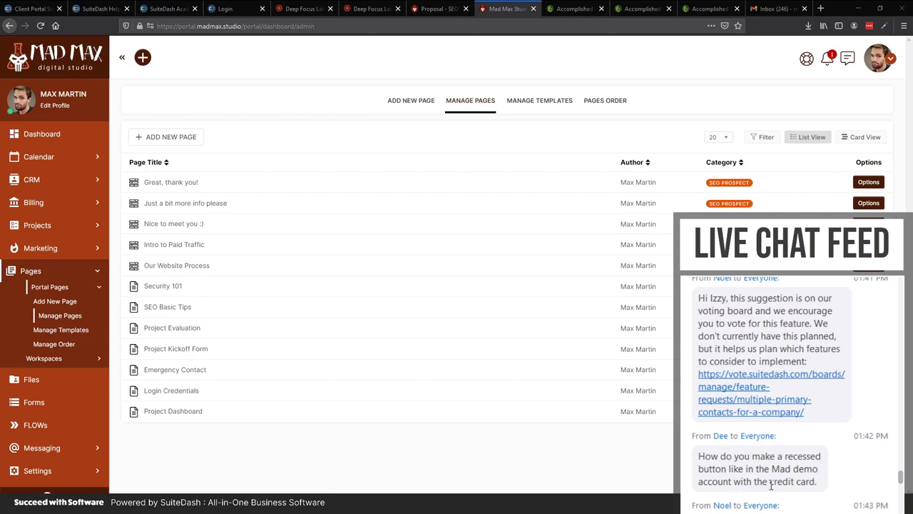
pyautogui.scroll(3, 770, 486)
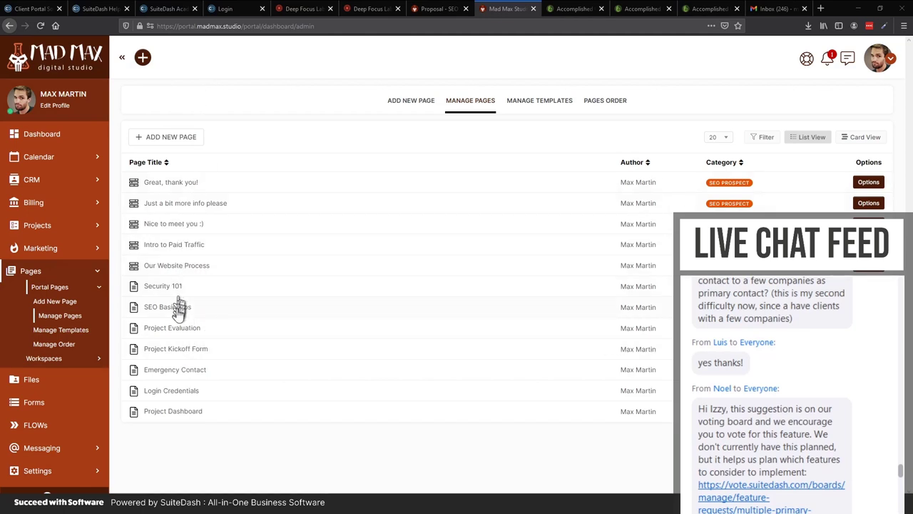
pyautogui.scroll(2, 738, 460)
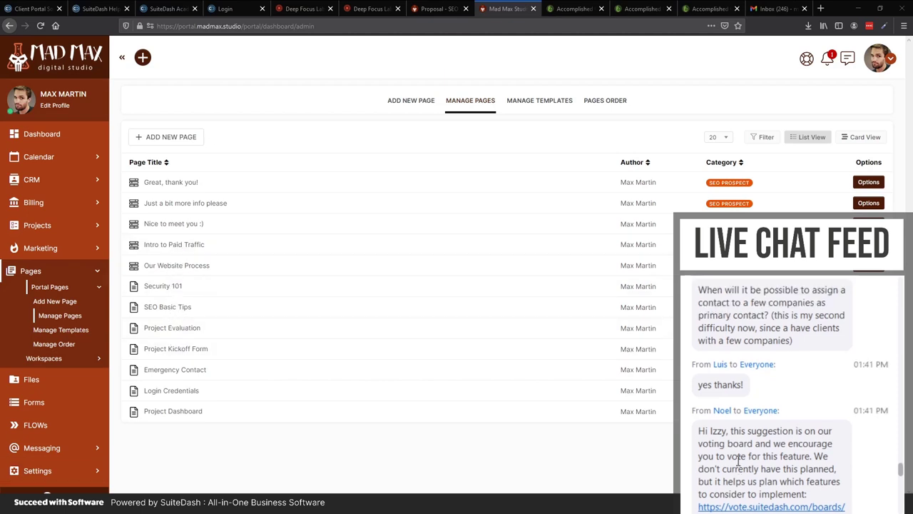
pyautogui.scroll(-10, 738, 460)
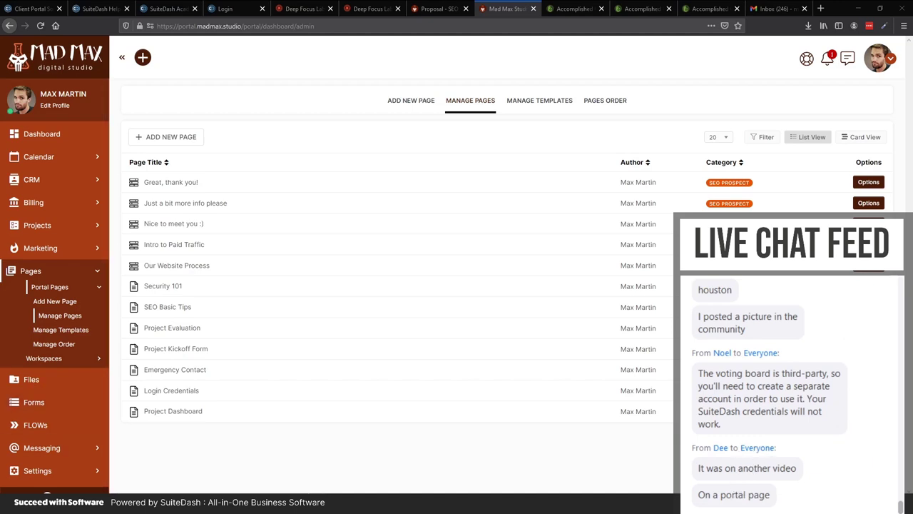
# In the Mad Max Studio client portal window, open the SEO Funnel Step 1 page under SEO Prospect.
pyautogui.moveTo(199, 505)
pyautogui.click(222, 467)
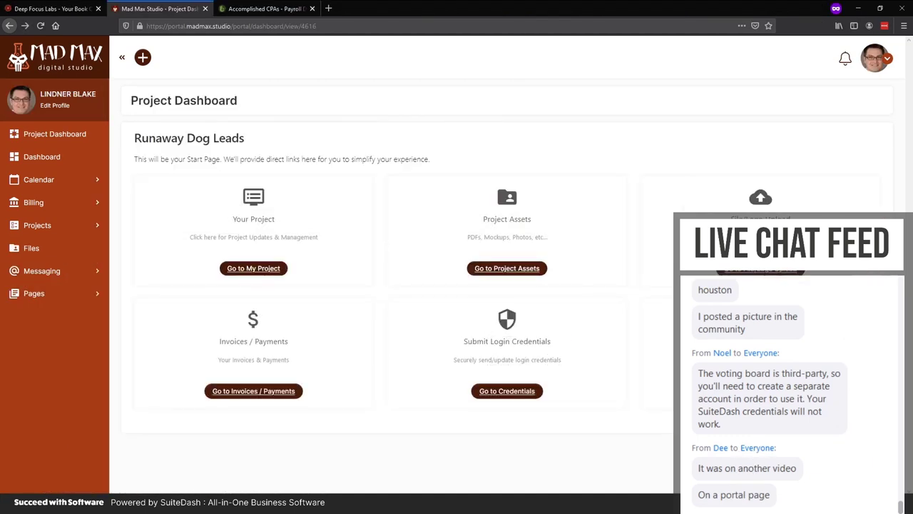
pyautogui.click(67, 293)
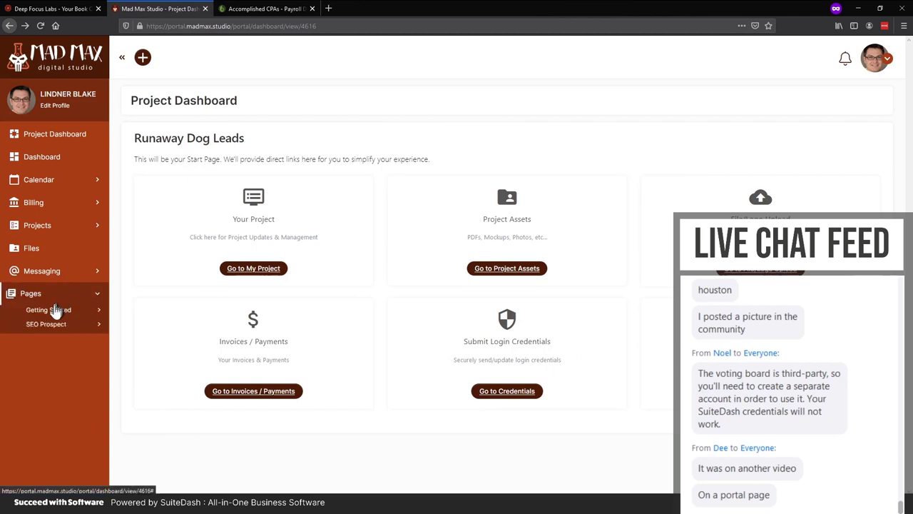
pyautogui.click(56, 310)
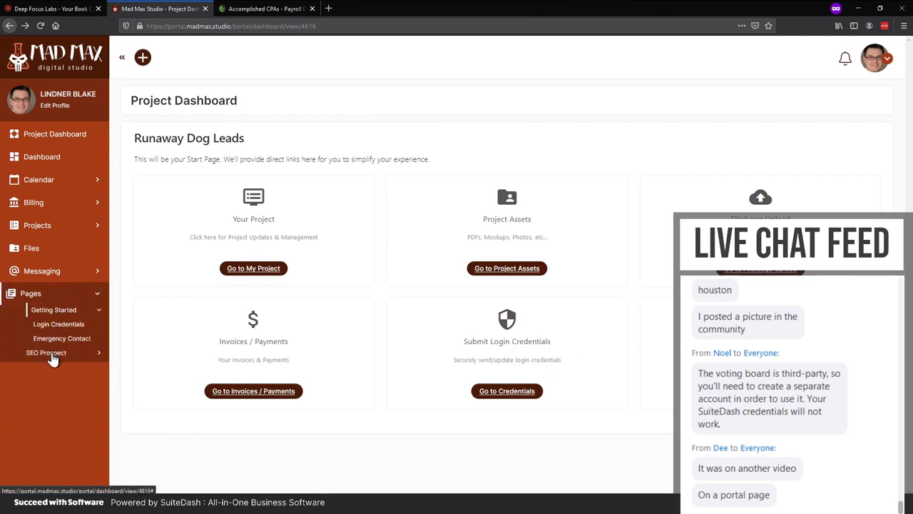
pyautogui.click(51, 349)
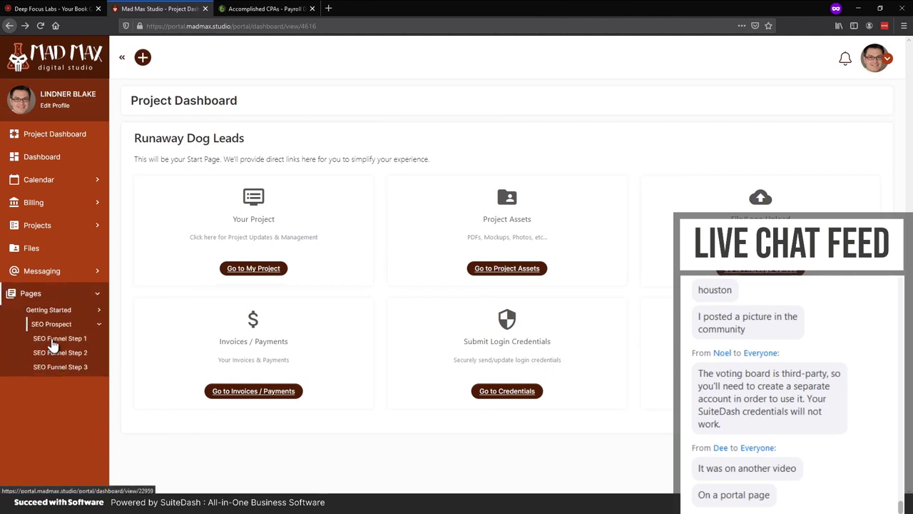
pyautogui.click(53, 341)
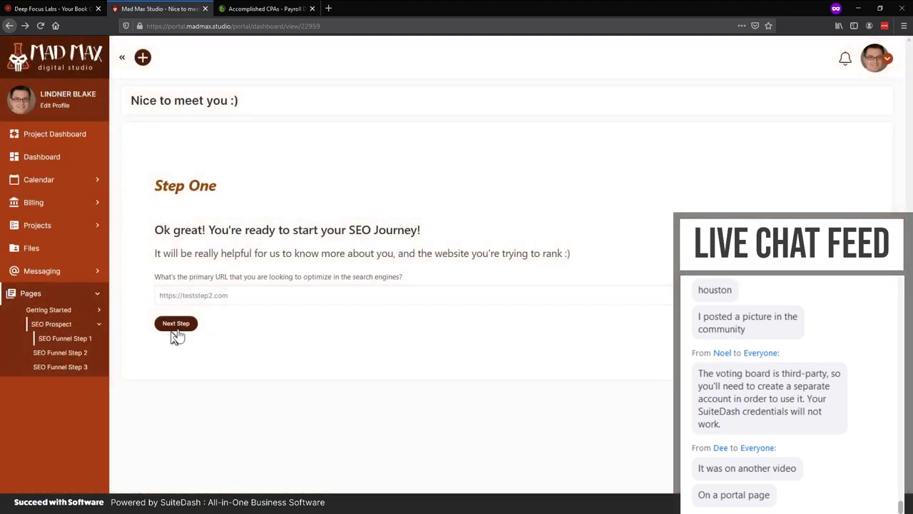
# Continue through the SEO funnel by showing its Step 2 and Step 3 portal pages.
pyautogui.click(175, 329)
pyautogui.click(57, 366)
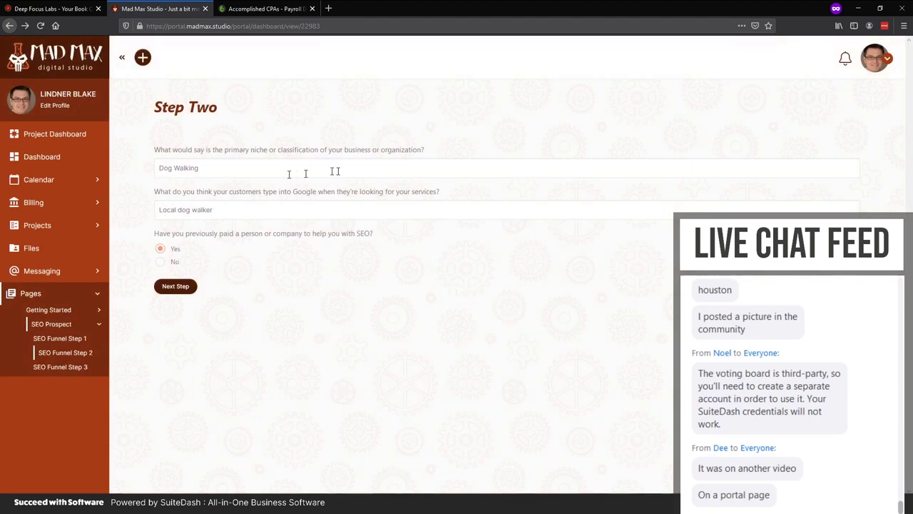
pyautogui.click(52, 370)
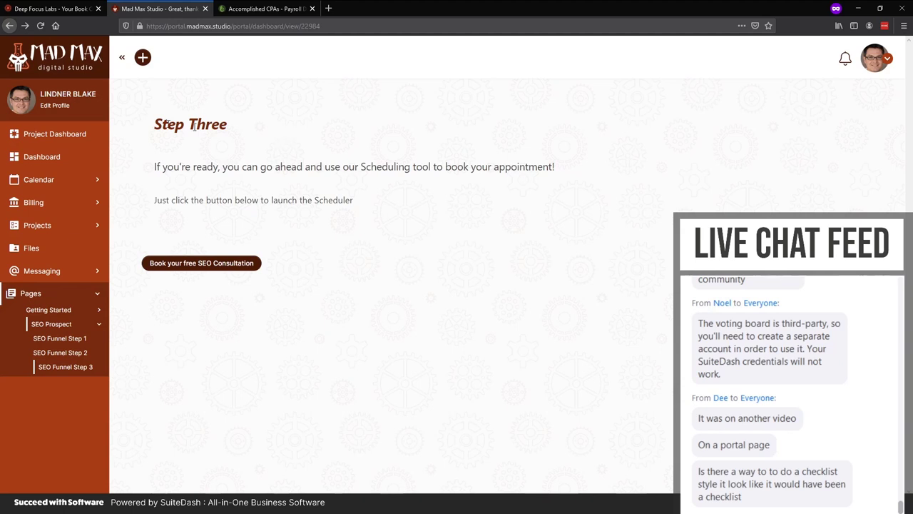
# In the Mad Max Studio client portal, show the client's dashboard and open the client's project list.
pyautogui.click(50, 155)
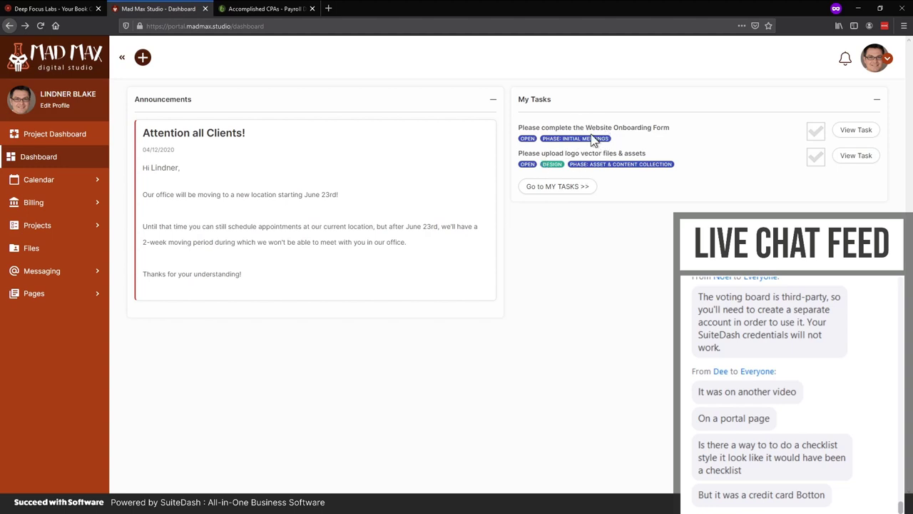
pyautogui.click(34, 229)
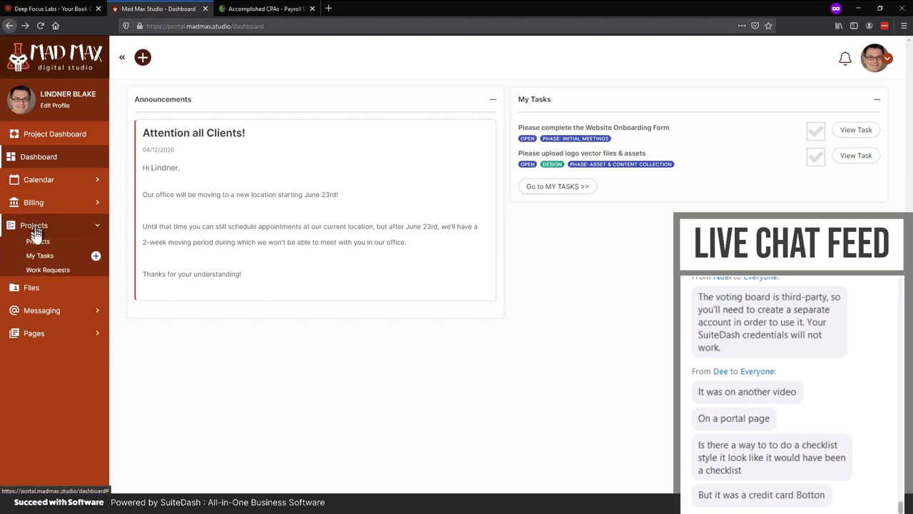
pyautogui.click(36, 243)
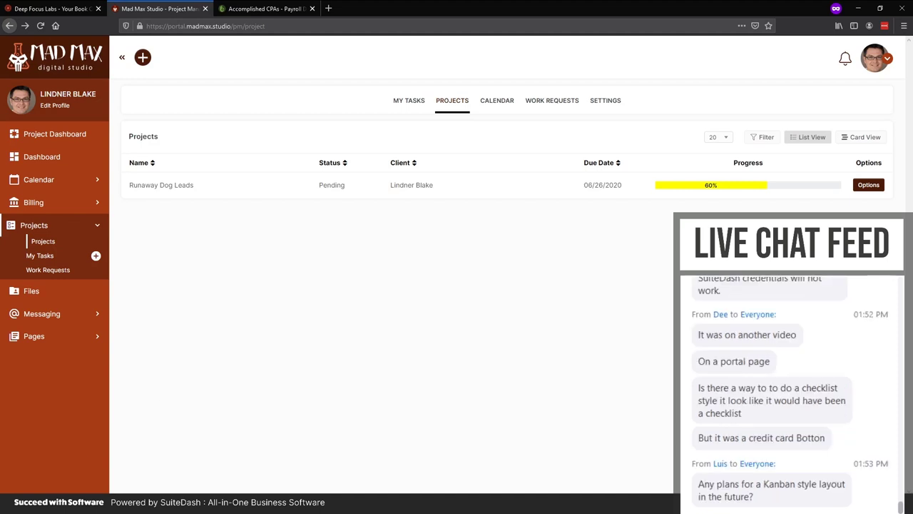
# Open the client's Runaway Dog Leads project and show its task list and Kanban board.
pyautogui.click(235, 196)
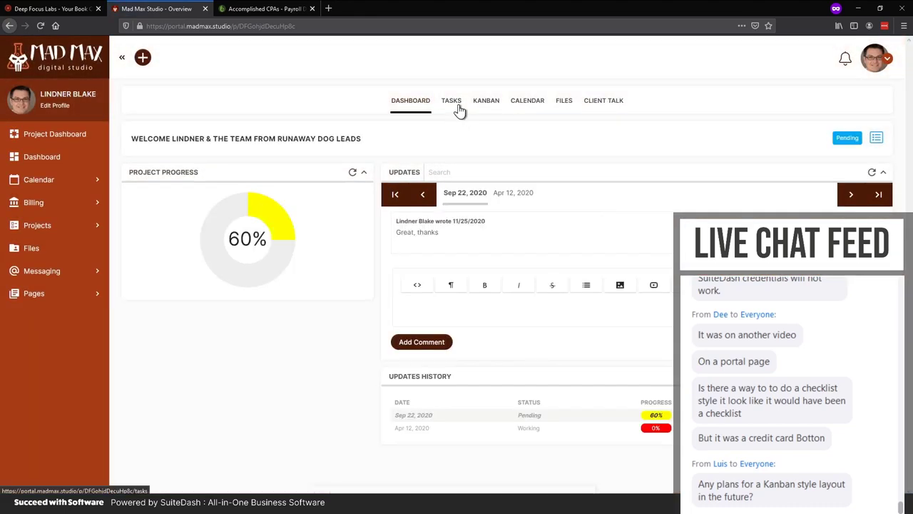
pyautogui.click(457, 107)
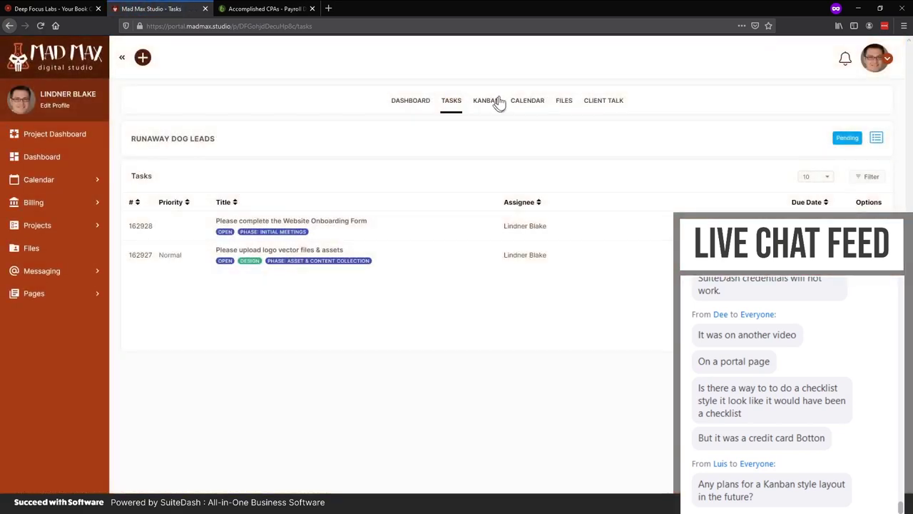
pyautogui.click(494, 105)
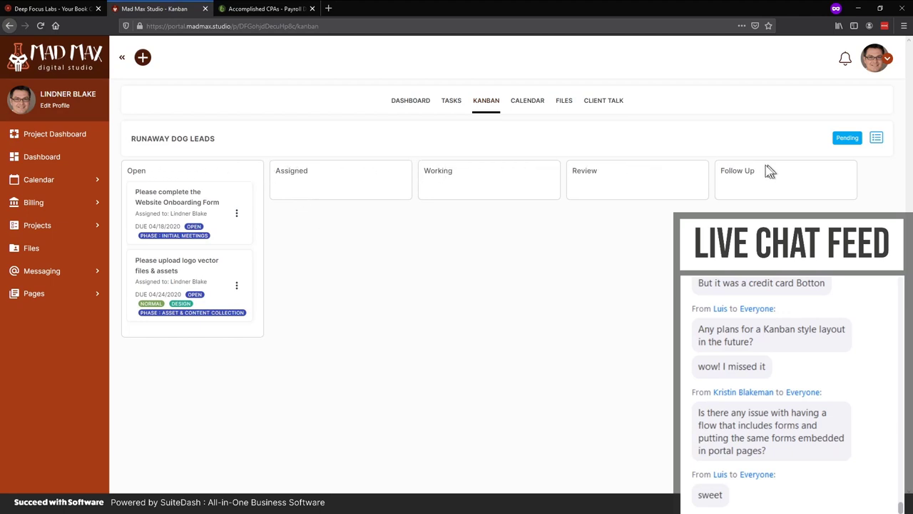
# Switch to the admin window and open the Kanban board of the Runaway Dog Leads project.
pyautogui.moveTo(200, 504)
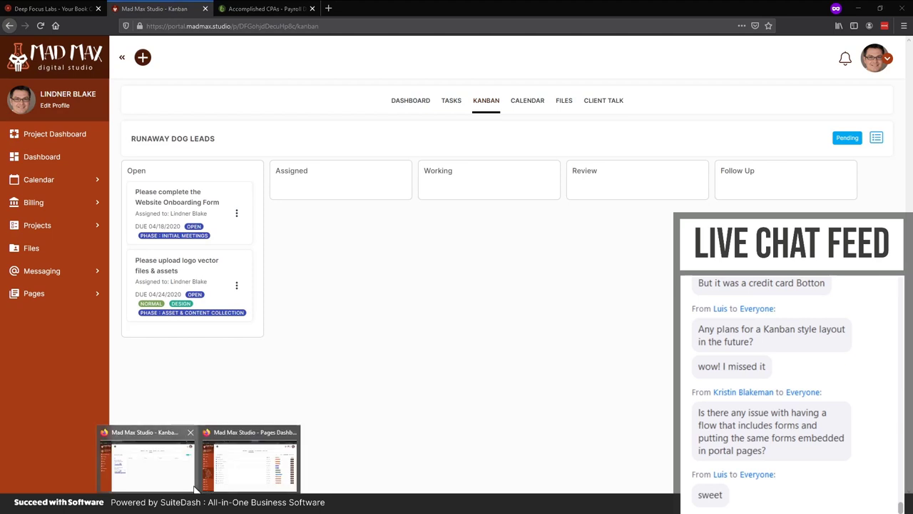
pyautogui.click(218, 479)
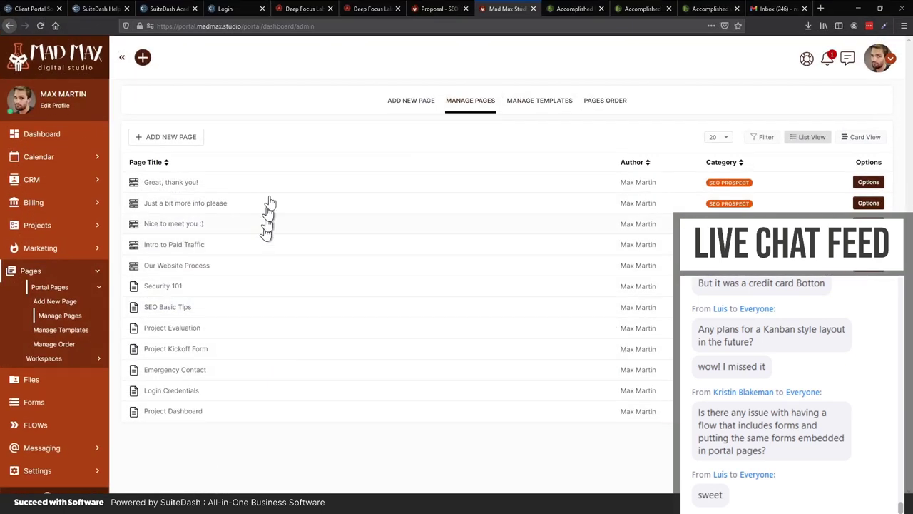
pyautogui.click(39, 236)
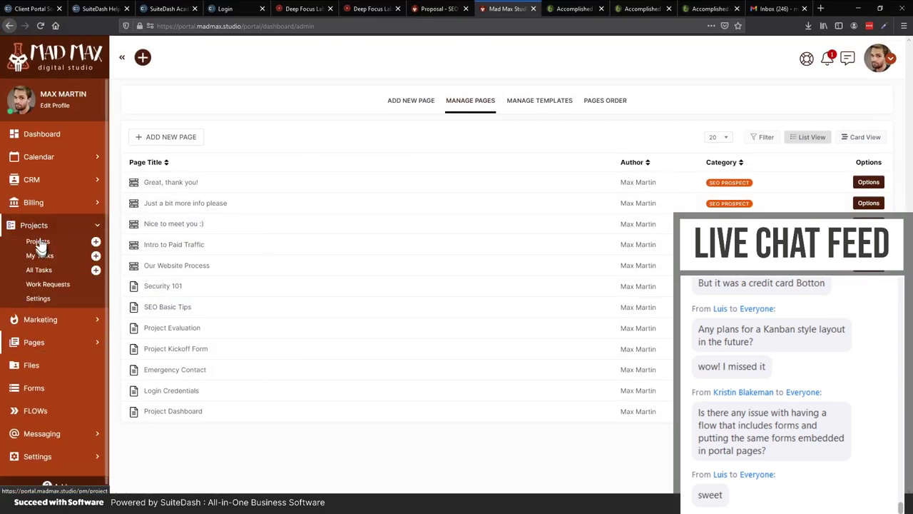
pyautogui.click(37, 238)
pyautogui.click(38, 240)
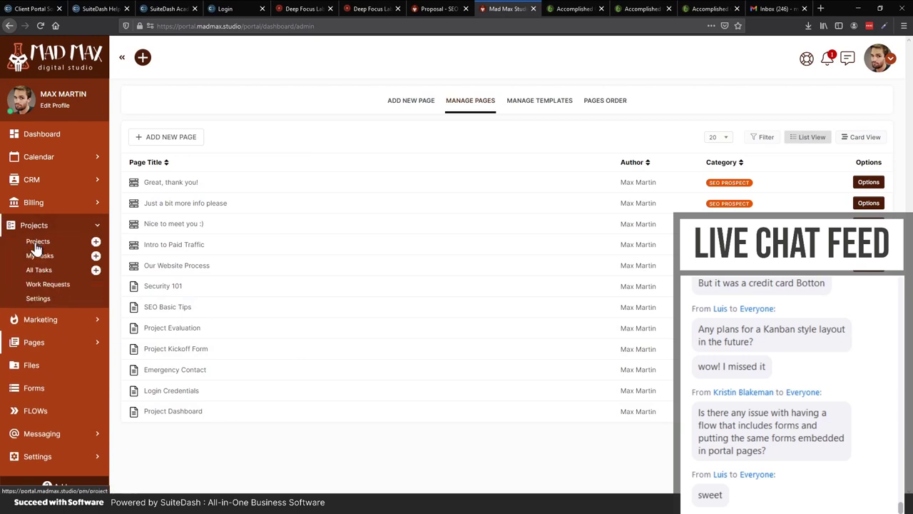
pyautogui.click(37, 243)
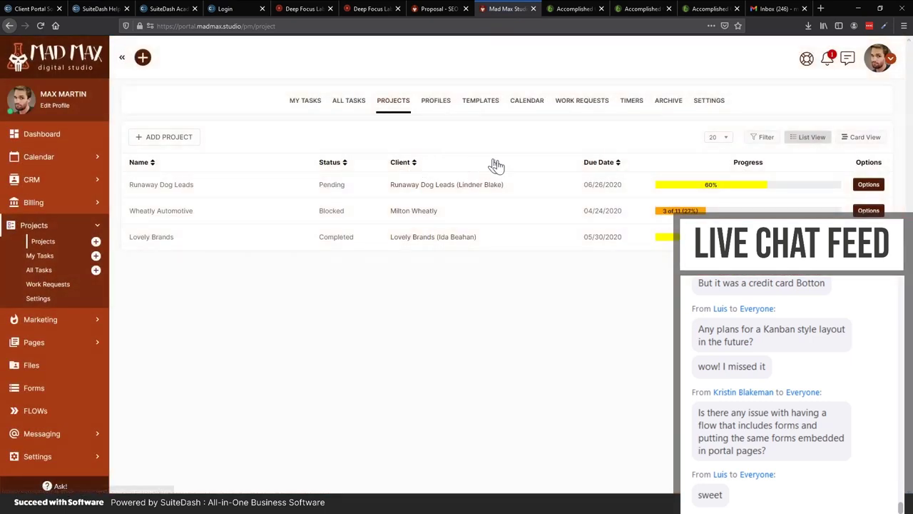
pyautogui.click(255, 191)
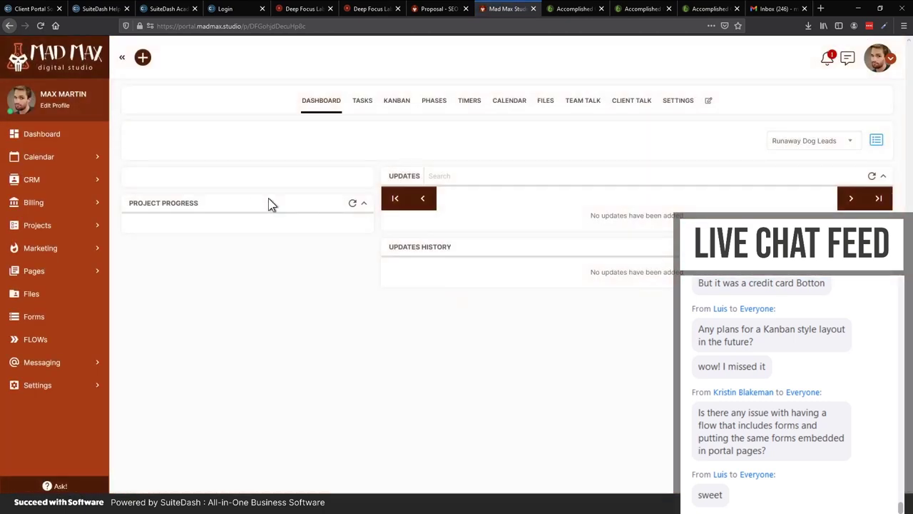
pyautogui.click(394, 102)
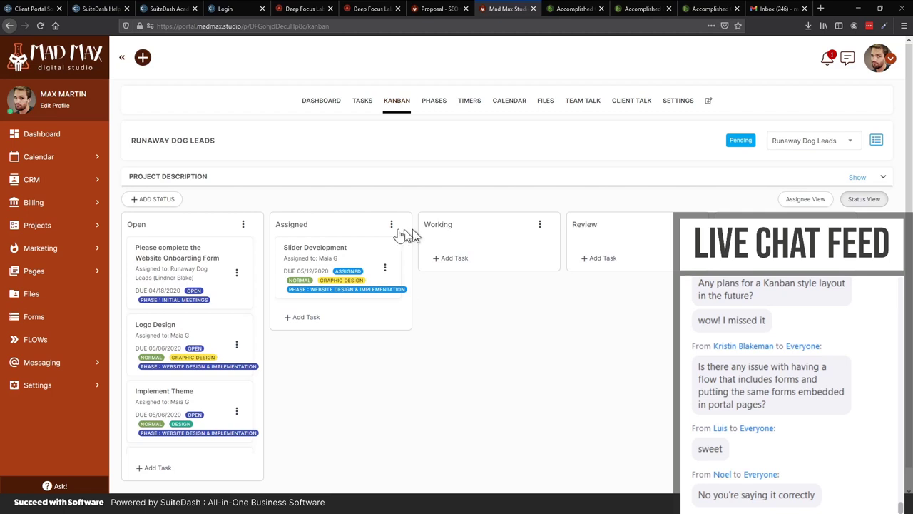
# Compare the Kanban board grouped by assignee and by status, ending with Status View.
pyautogui.click(805, 199)
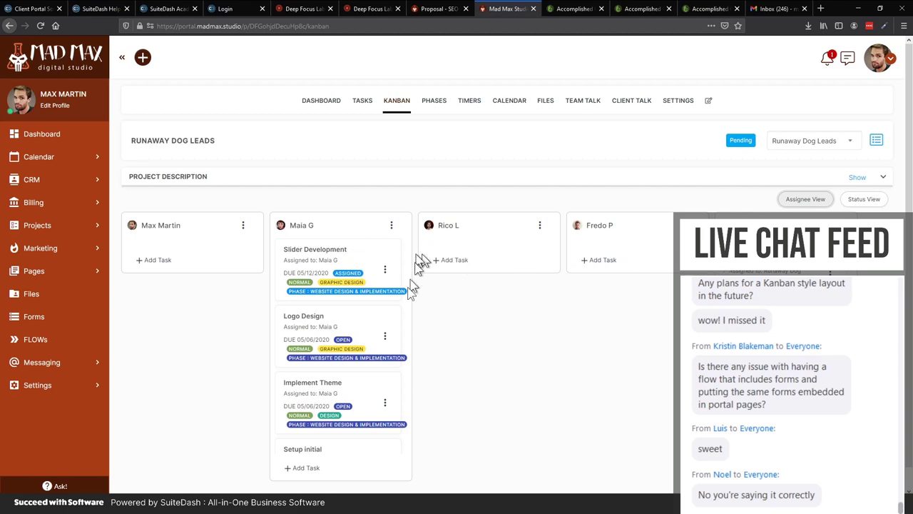
pyautogui.click(872, 203)
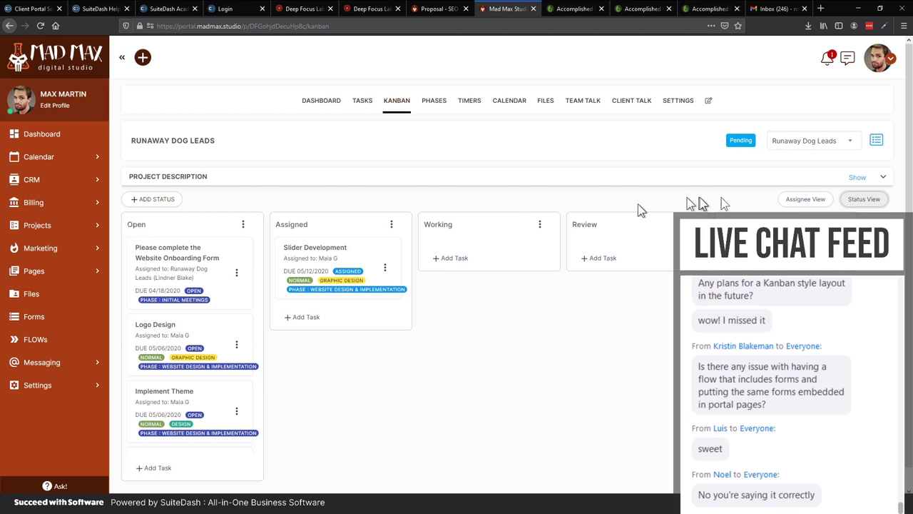
pyautogui.click(807, 199)
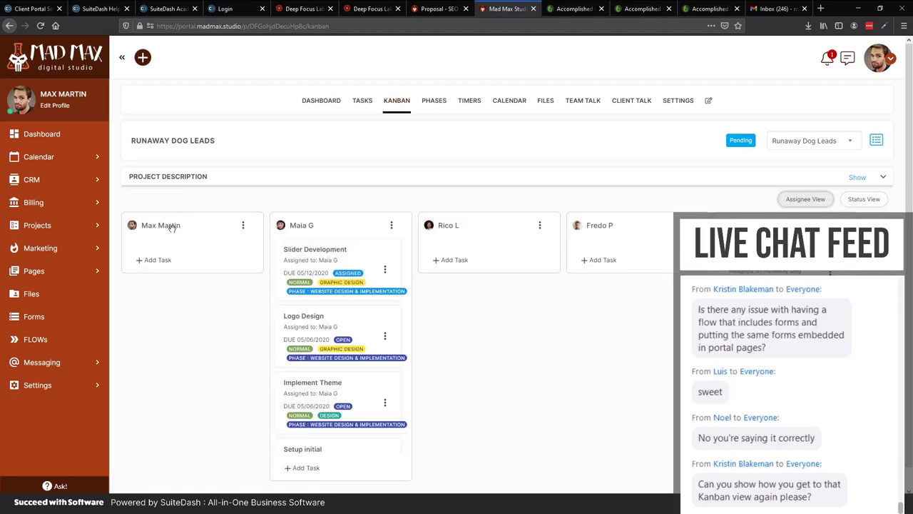
pyautogui.scroll(-1, 173, 228)
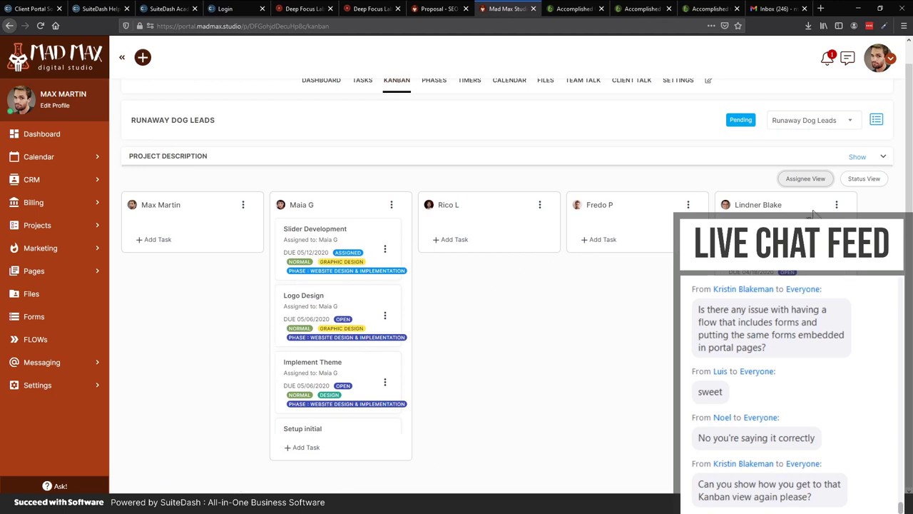
pyautogui.click(874, 181)
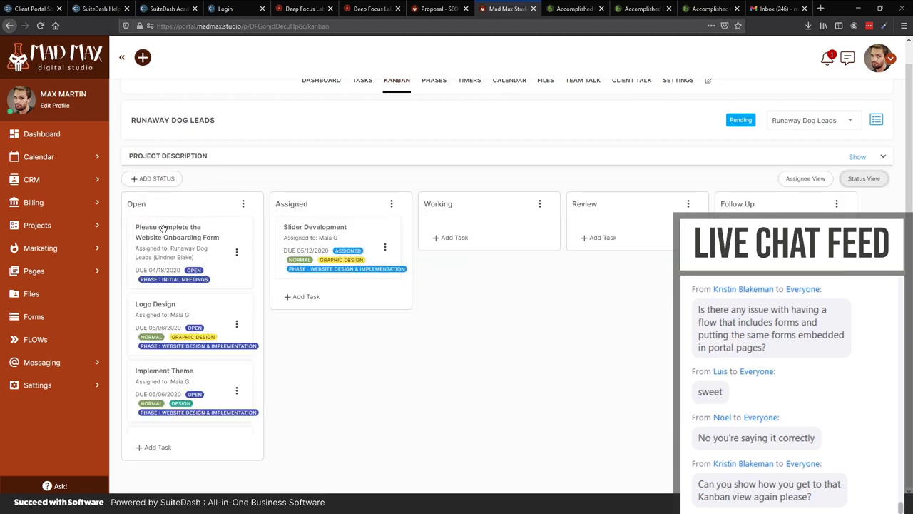
# Move the "Please complete the Website Onboarding Form" task from Open to Assigned, and show the project's task list.
pyautogui.moveTo(163, 229); pyautogui.dragTo(498, 208)
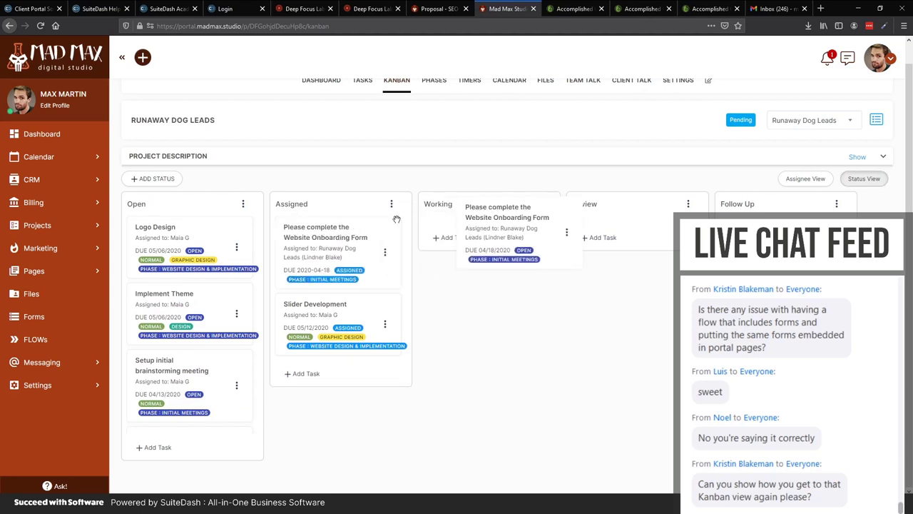
pyautogui.click(805, 180)
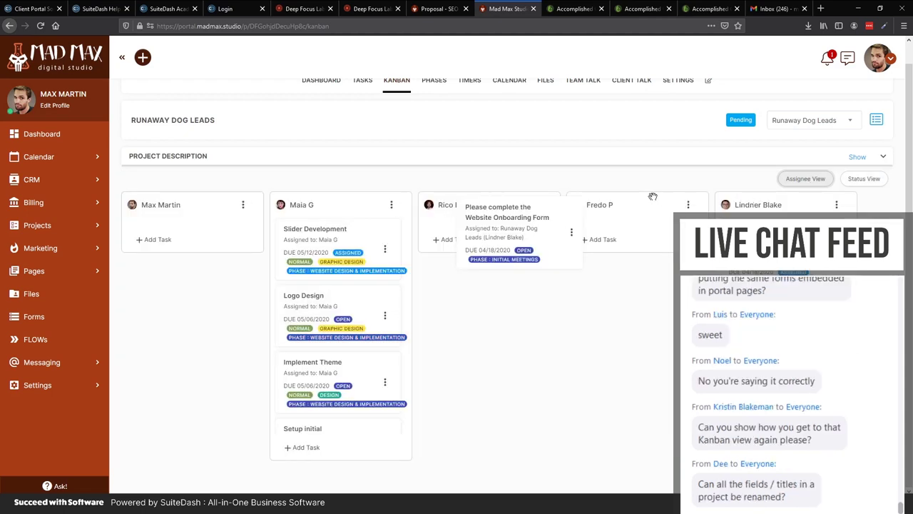
pyautogui.click(361, 82)
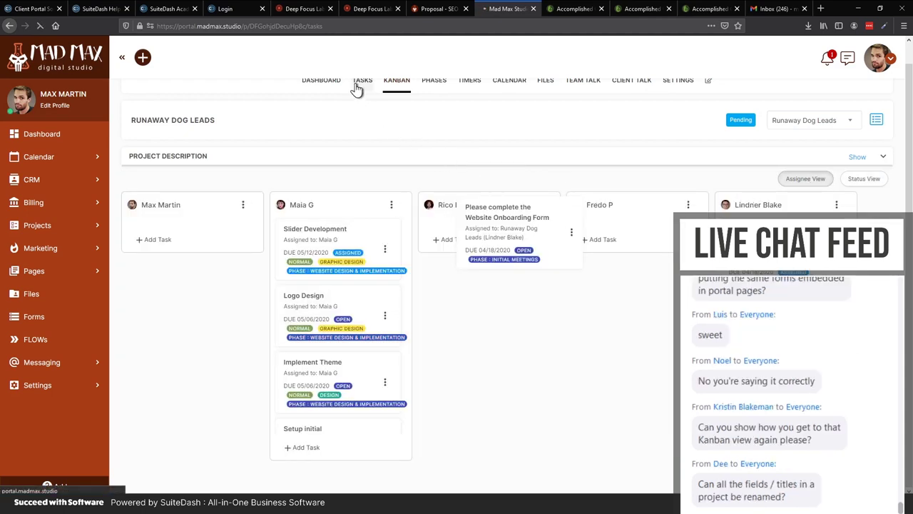
pyautogui.scroll(1, 353, 101)
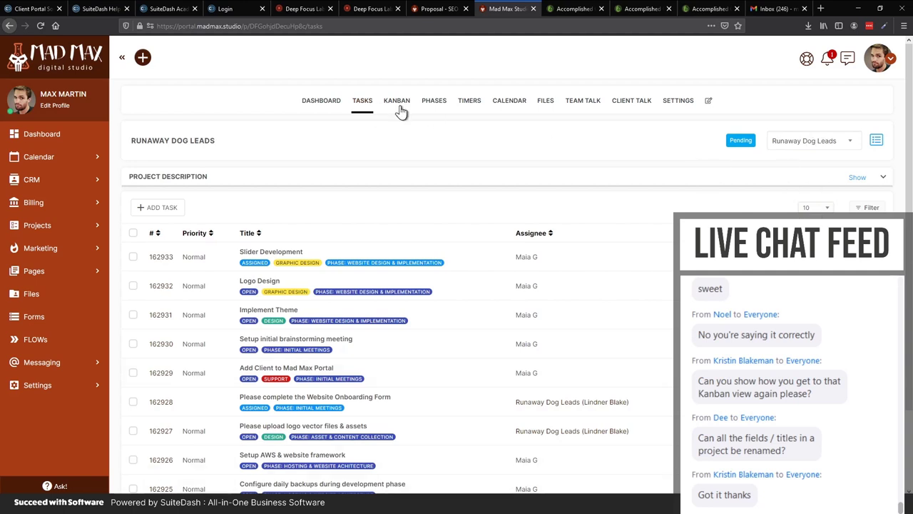
# In the content categories, reorder the Task Statuses so that Working comes below Review.
pyautogui.click(879, 58)
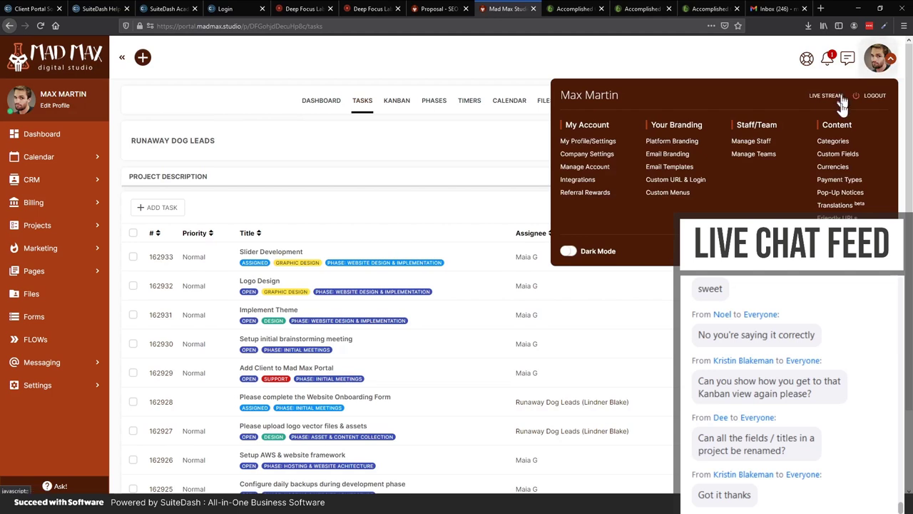
pyautogui.click(833, 142)
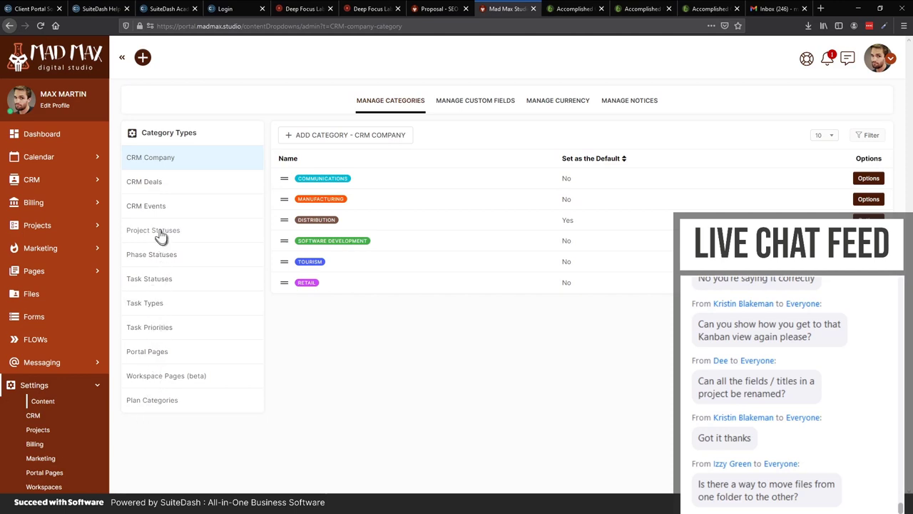
pyautogui.click(151, 305)
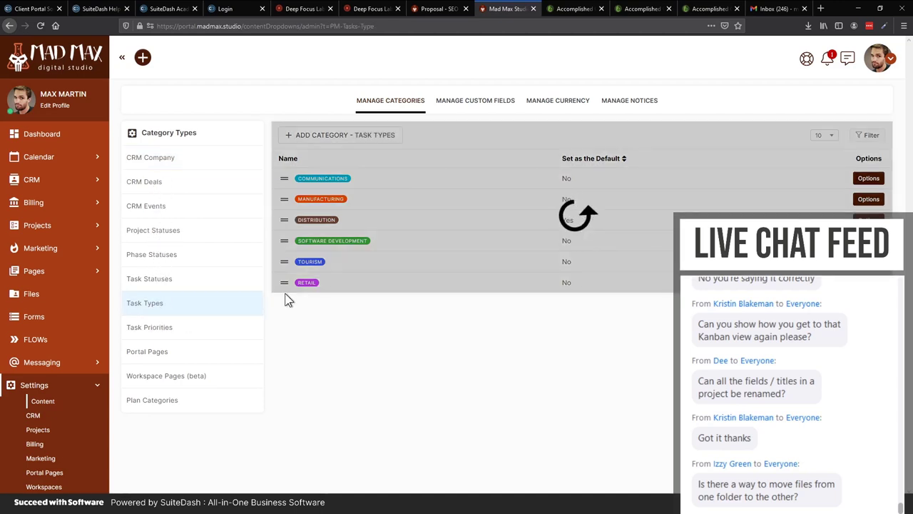
pyautogui.click(164, 281)
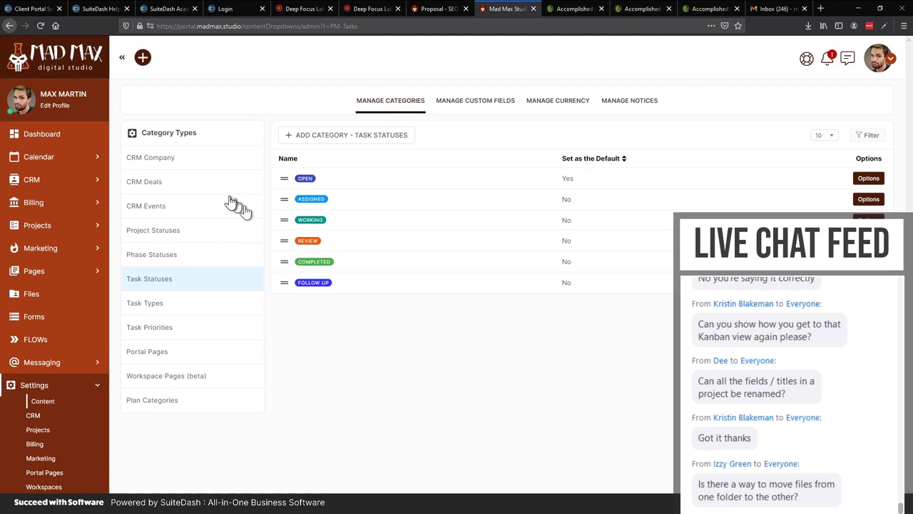
pyautogui.moveTo(282, 223); pyautogui.dragTo(286, 259)
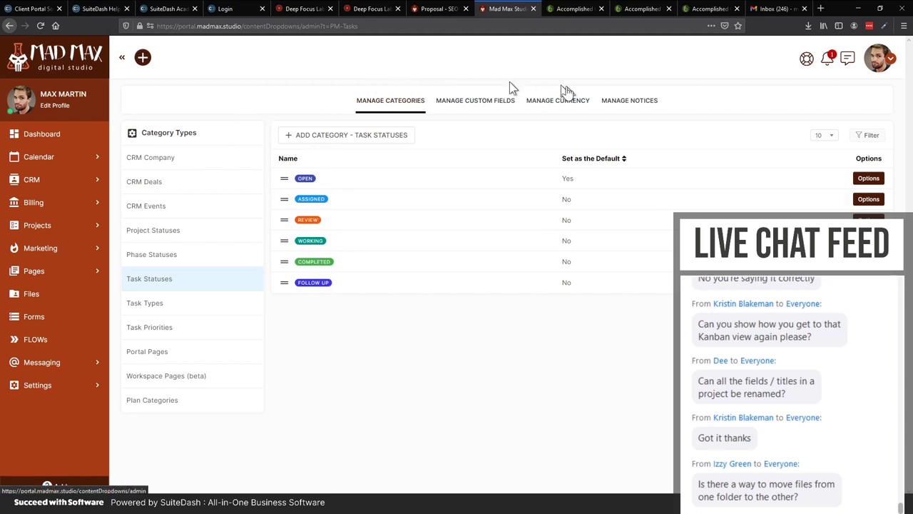
# Open the Client Files folder in the Mad Max Studio files and look through the client folders.
pyautogui.click(27, 295)
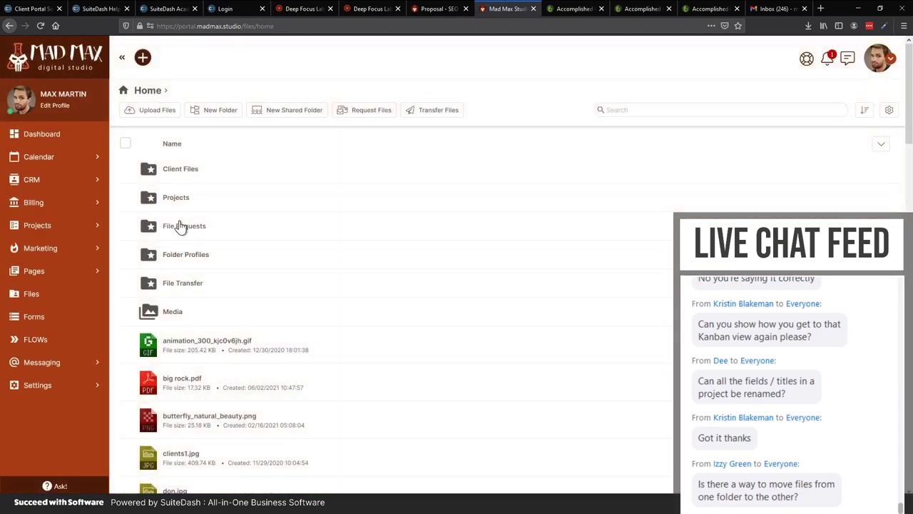
pyautogui.click(172, 175)
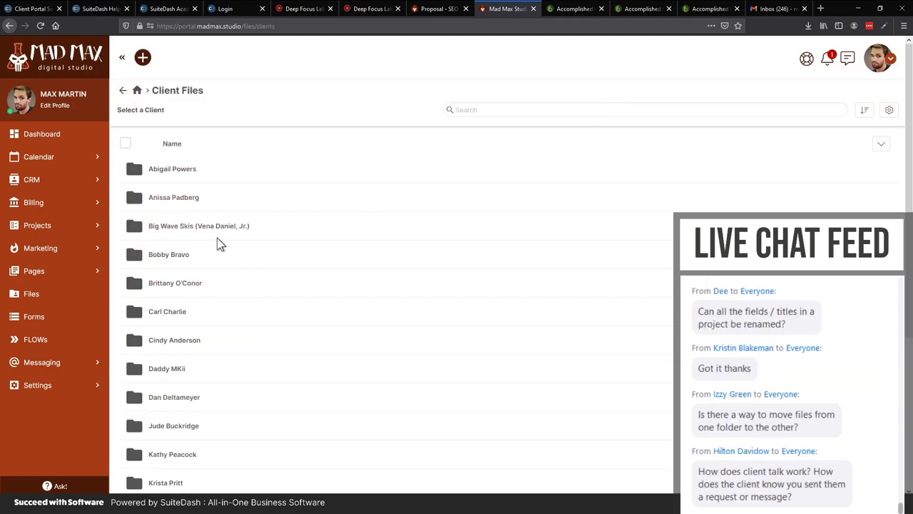
pyautogui.scroll(-3, 218, 243)
pyautogui.scroll(3, 217, 243)
# Switch to the Deep Focus Labs portal and open the Shared with Client folder in Brad Pitt's client files.
pyautogui.click(372, 8)
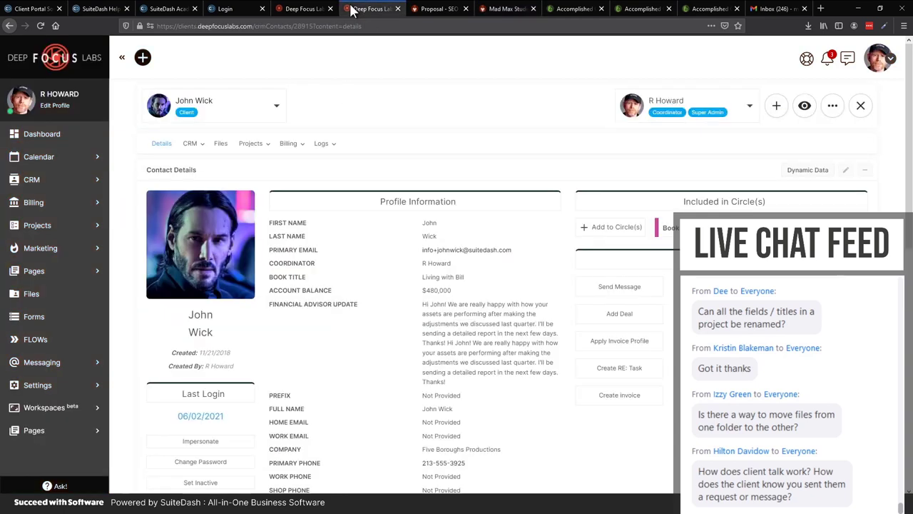
pyautogui.click(309, 9)
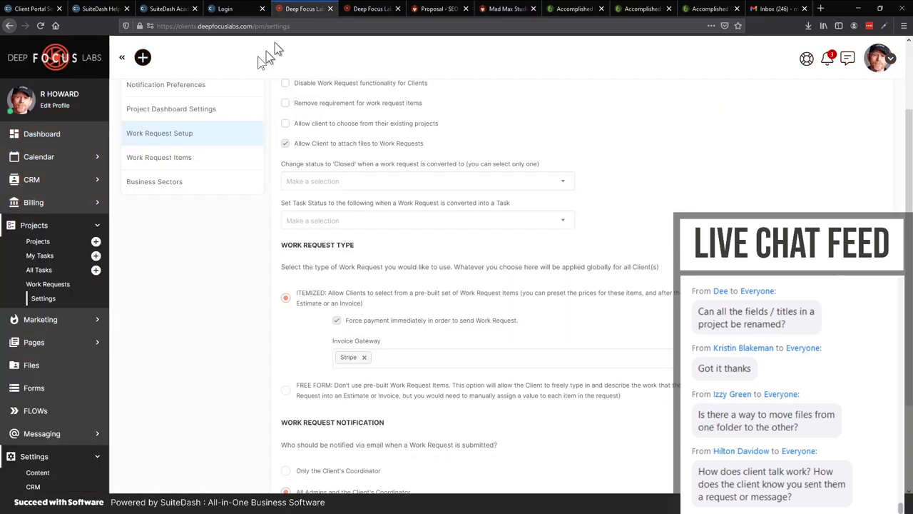
pyautogui.click(39, 366)
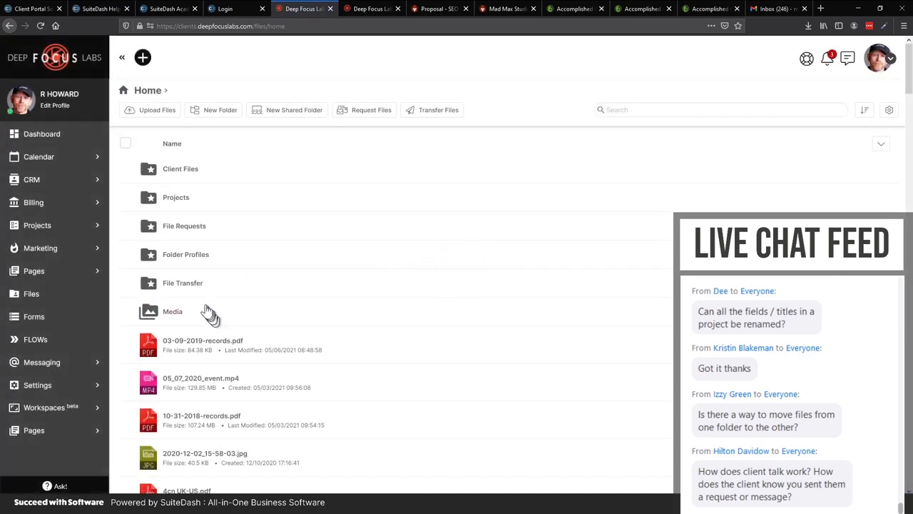
pyautogui.click(180, 171)
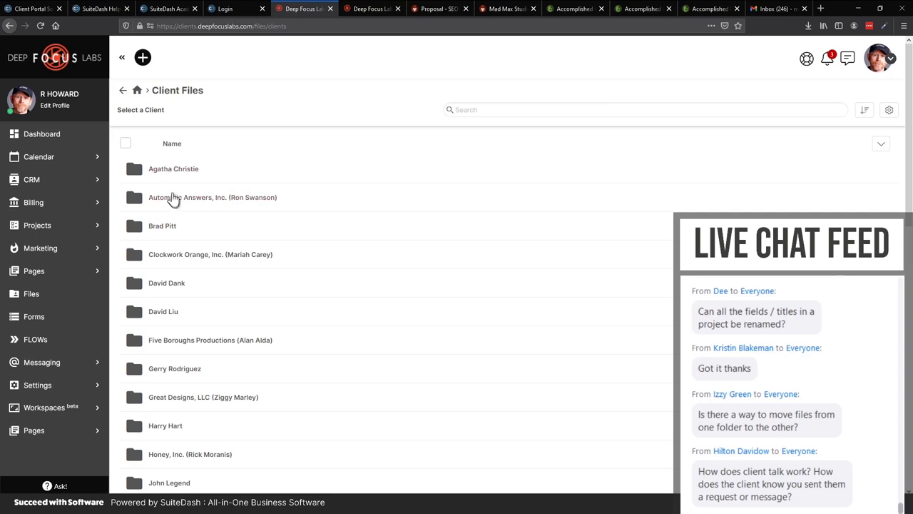
pyautogui.click(173, 227)
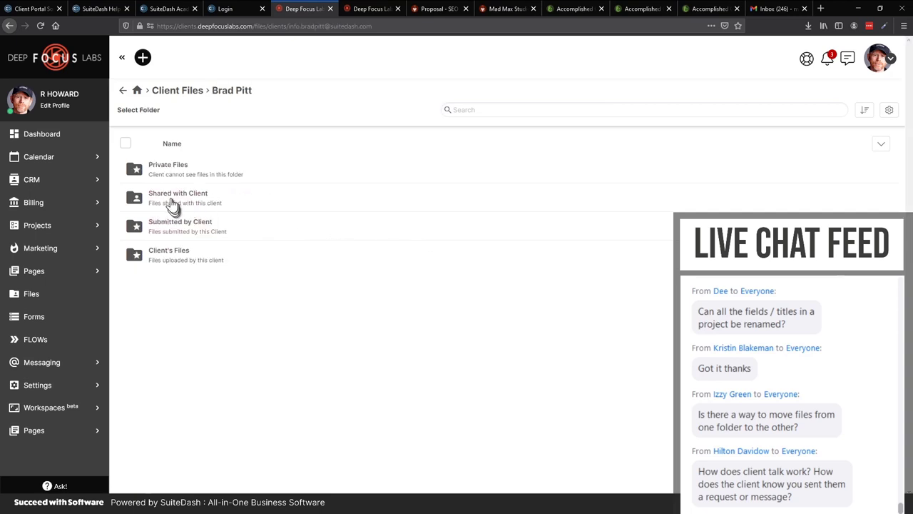
pyautogui.click(172, 204)
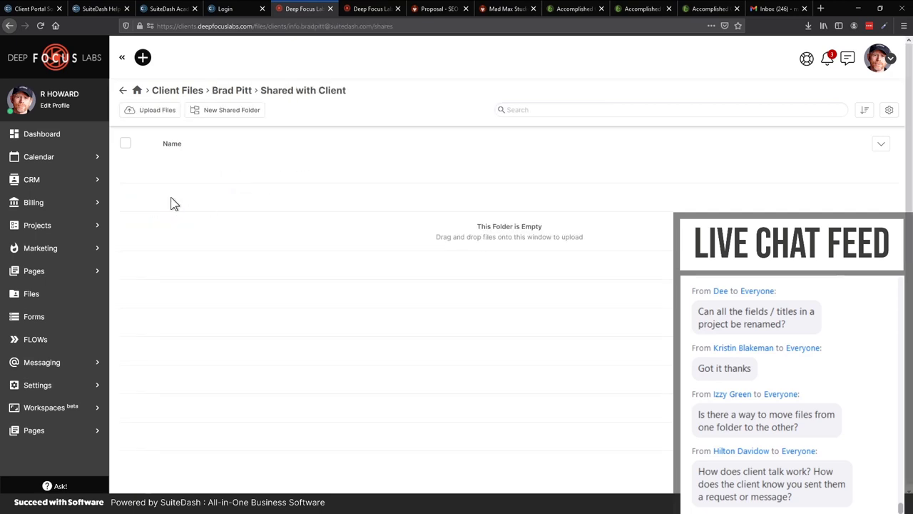
# Return to Client Files, search for "john", and open the Shared with Client folder of John Wick.
pyautogui.click(177, 92)
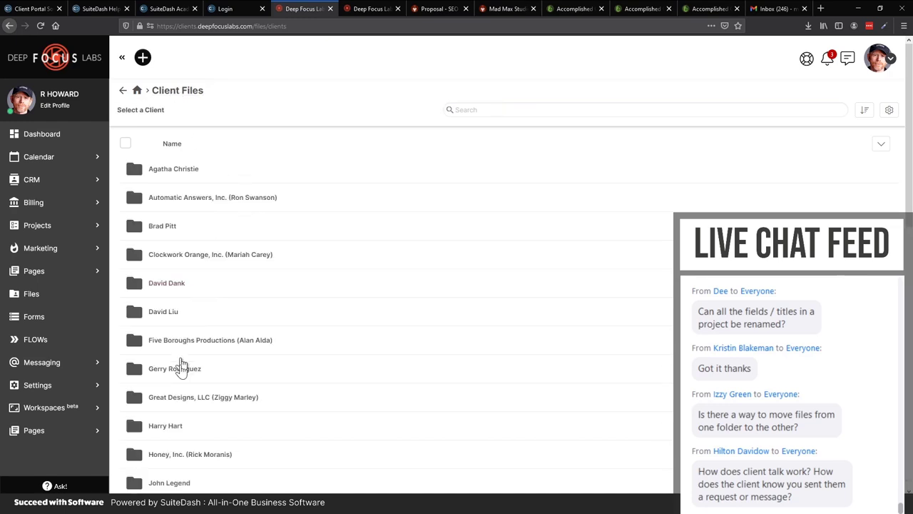
pyautogui.scroll(-6, 181, 367)
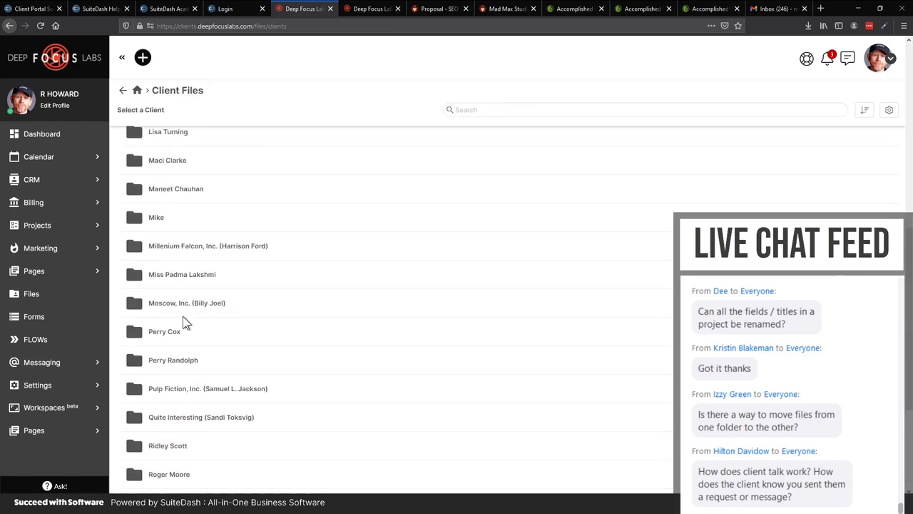
pyautogui.scroll(-3, 183, 316)
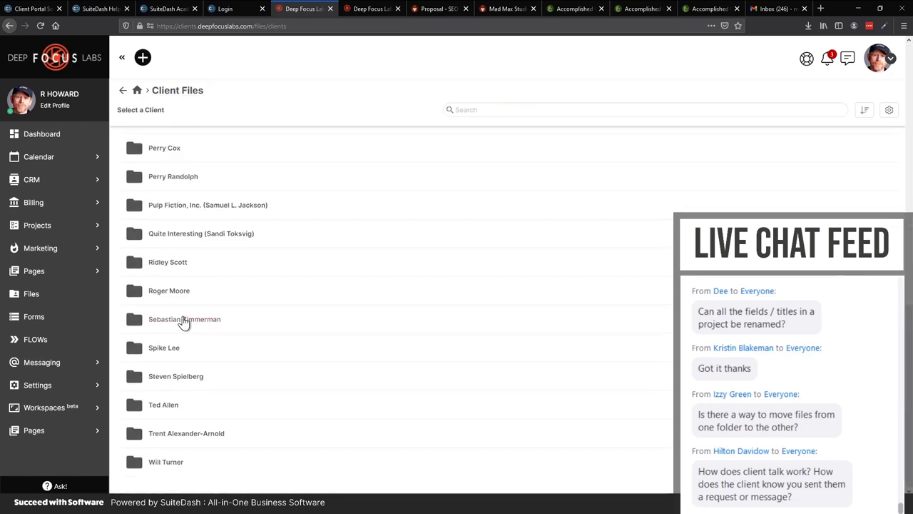
pyautogui.click(524, 114)
pyautogui.write('john')
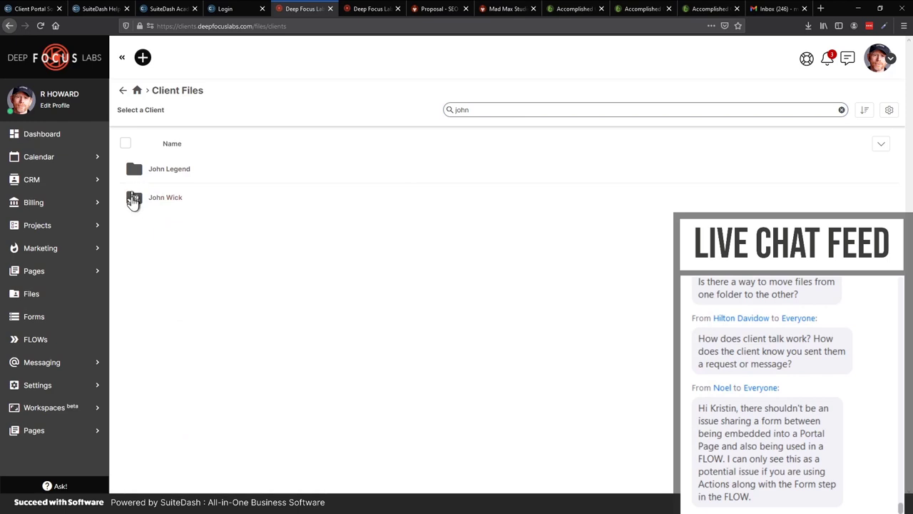
pyautogui.click(133, 198)
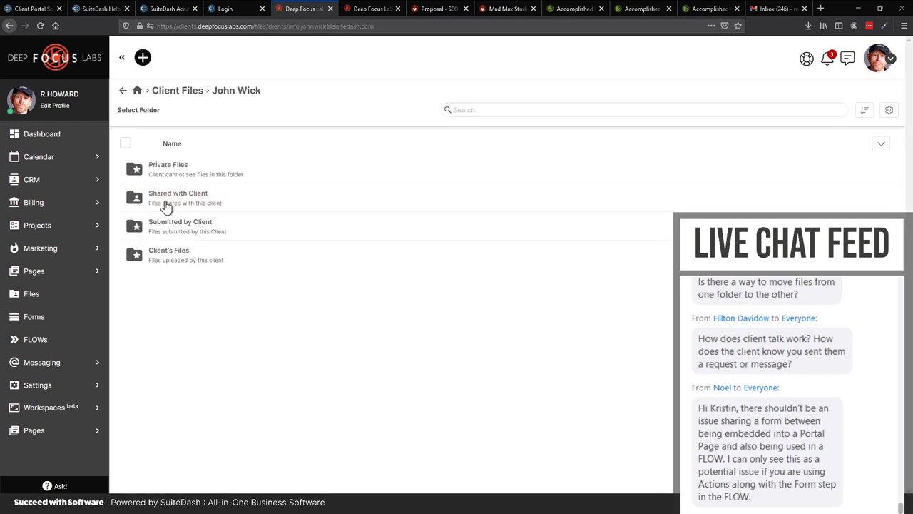
pyautogui.click(165, 198)
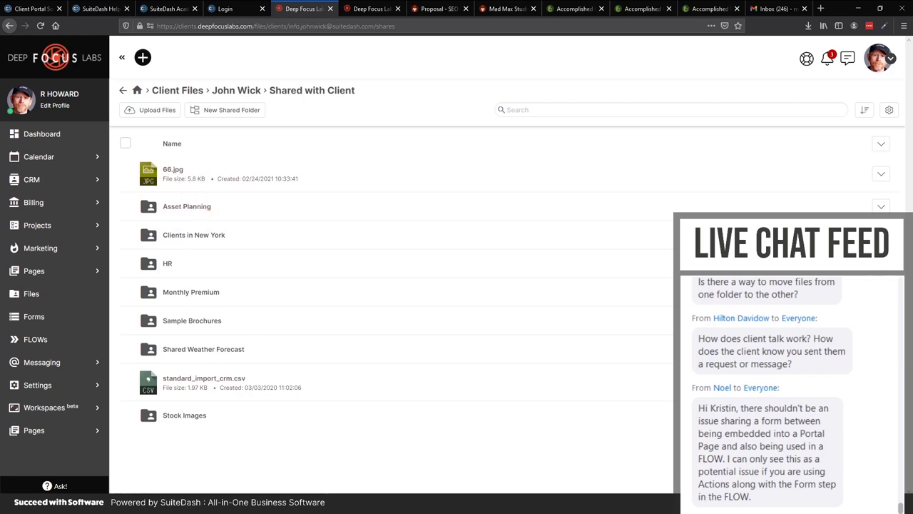
# Check the file actions for standard_import_crm.csv in the shared folder, and open the Asset Planning subfolder.
pyautogui.click(126, 384)
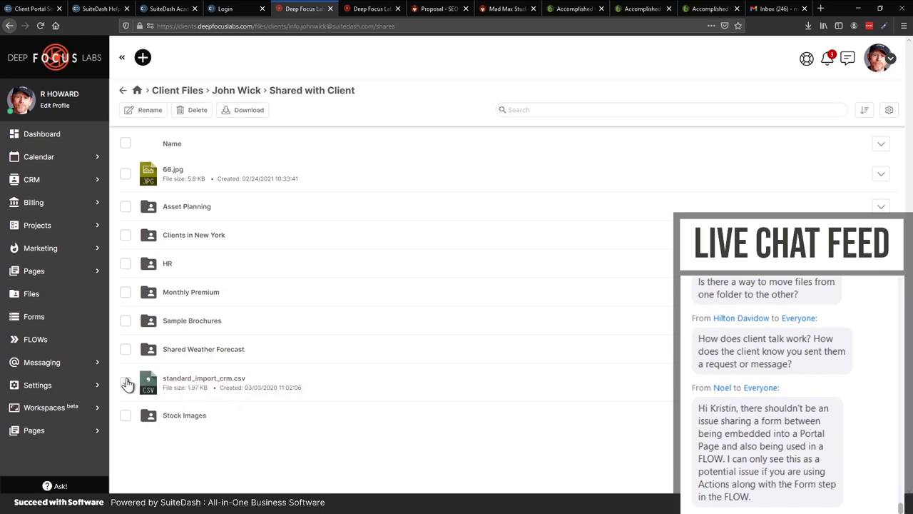
pyautogui.click(125, 384)
pyautogui.click(213, 296)
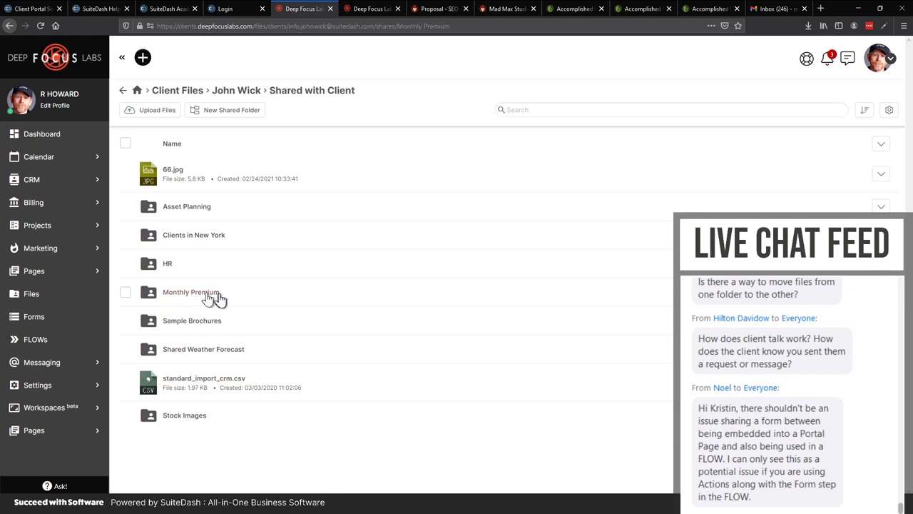
pyautogui.click(249, 96)
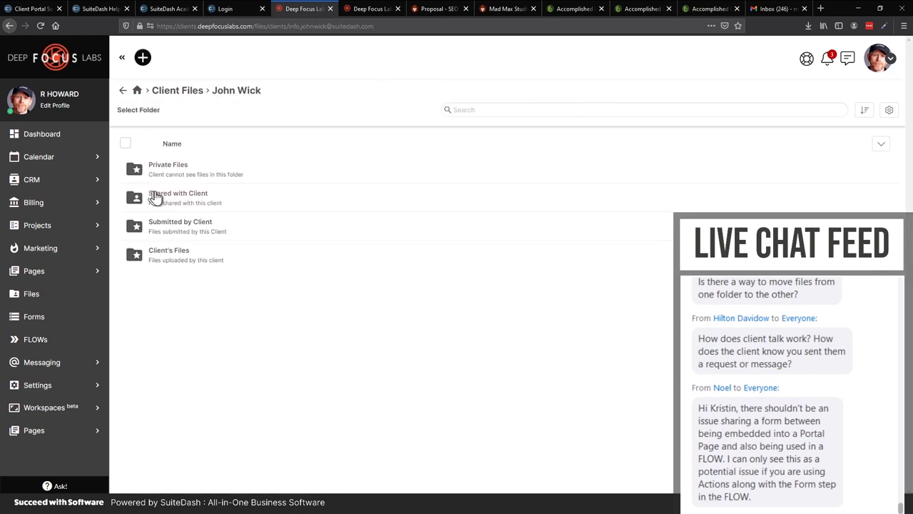
pyautogui.click(156, 196)
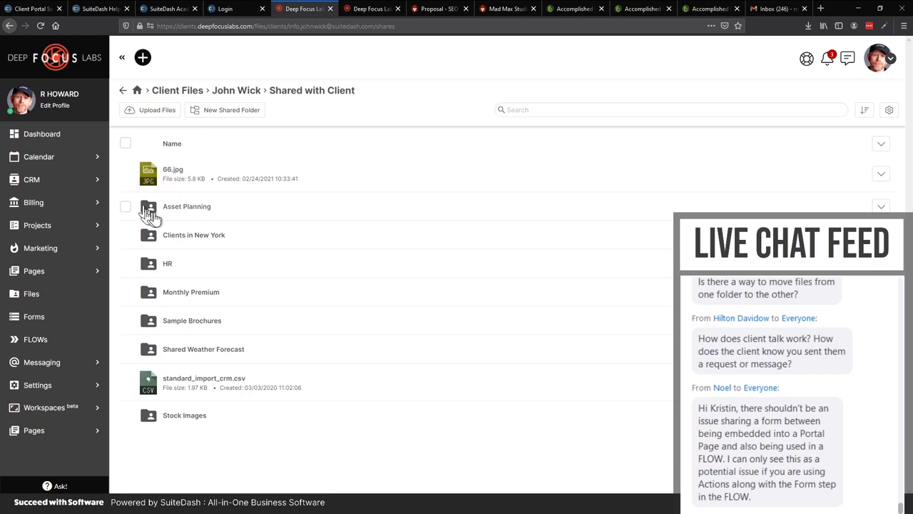
pyautogui.click(156, 209)
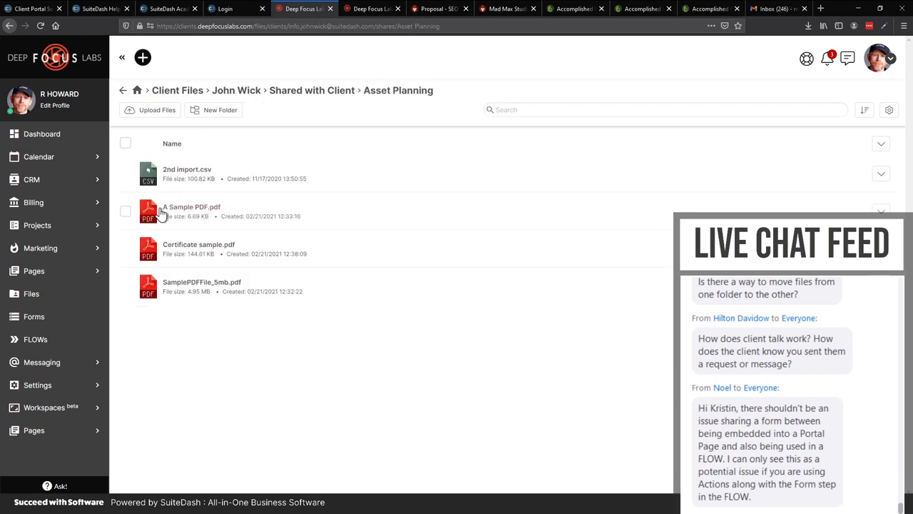
# Show the available move destinations for A Sample PDF.pdf and cancel the move.
pyautogui.click(125, 211)
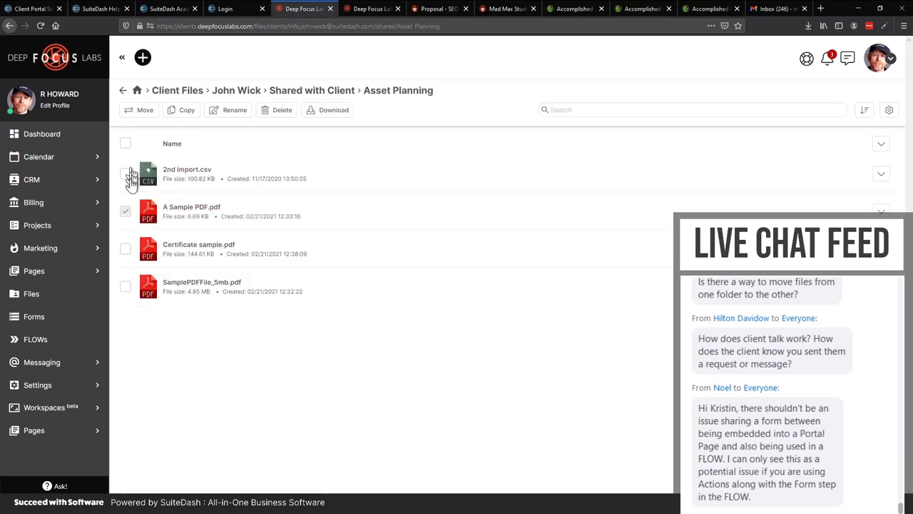
pyautogui.click(142, 111)
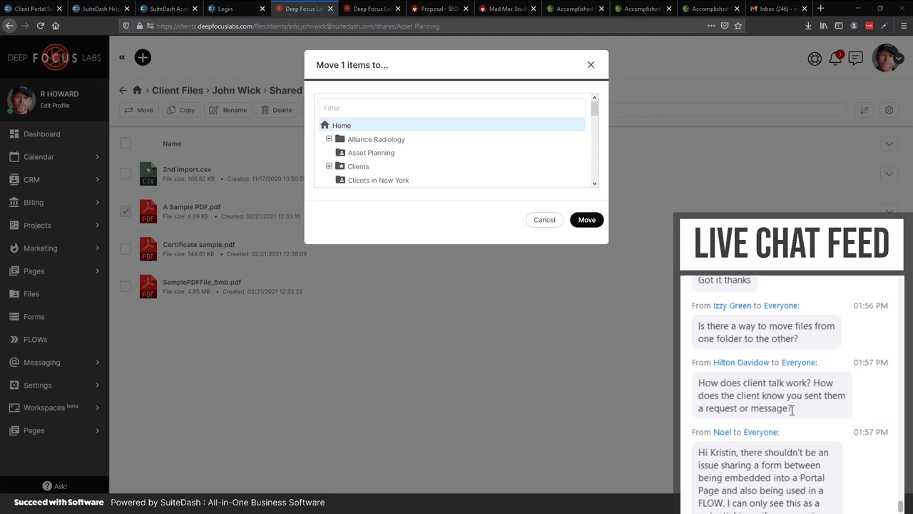
pyautogui.click(547, 222)
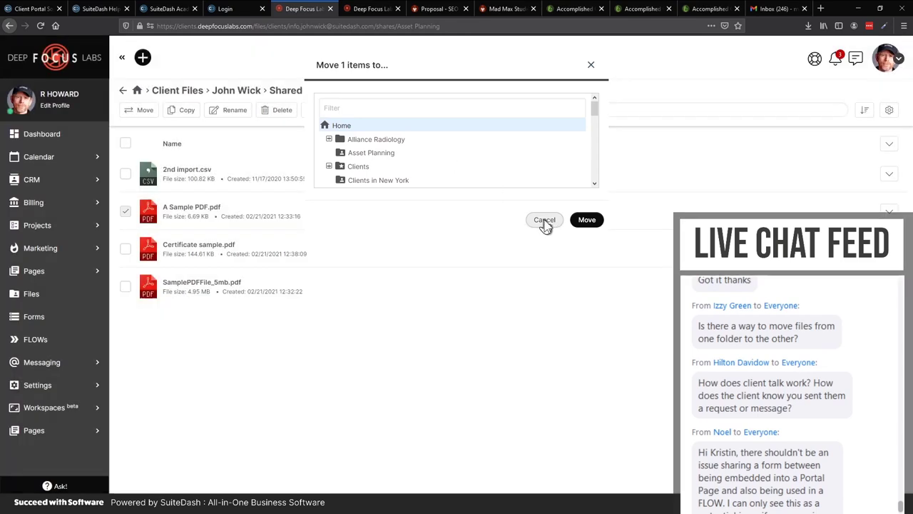
# Switch to the Mad Max Studio portal and open the Team Talk of the Runaway Dog Leads project.
pyautogui.click(508, 10)
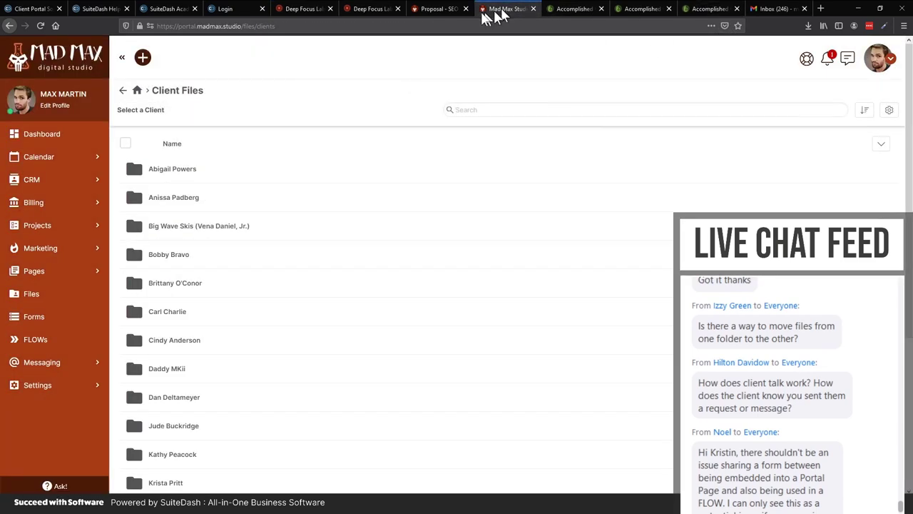
pyautogui.click(435, 9)
pyautogui.click(367, 9)
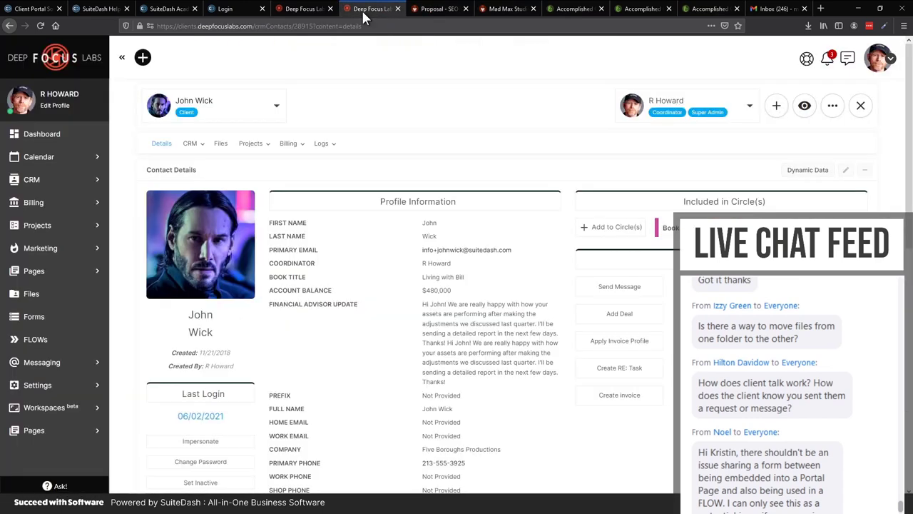
pyautogui.click(571, 8)
pyautogui.click(507, 10)
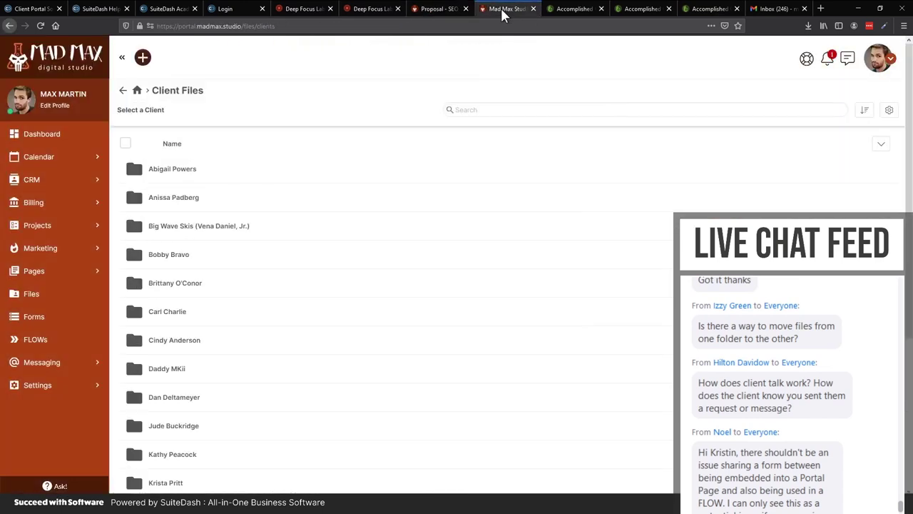
pyautogui.click(28, 226)
pyautogui.click(42, 244)
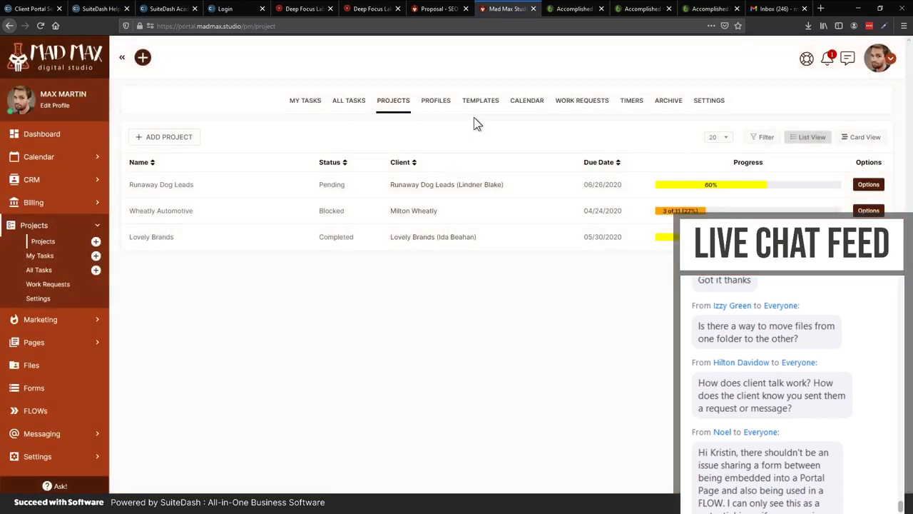
pyautogui.click(243, 183)
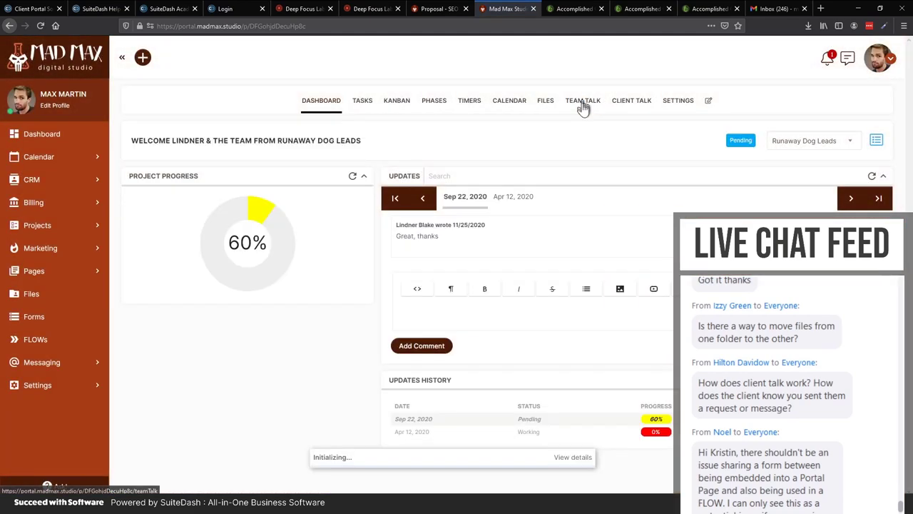
pyautogui.click(582, 102)
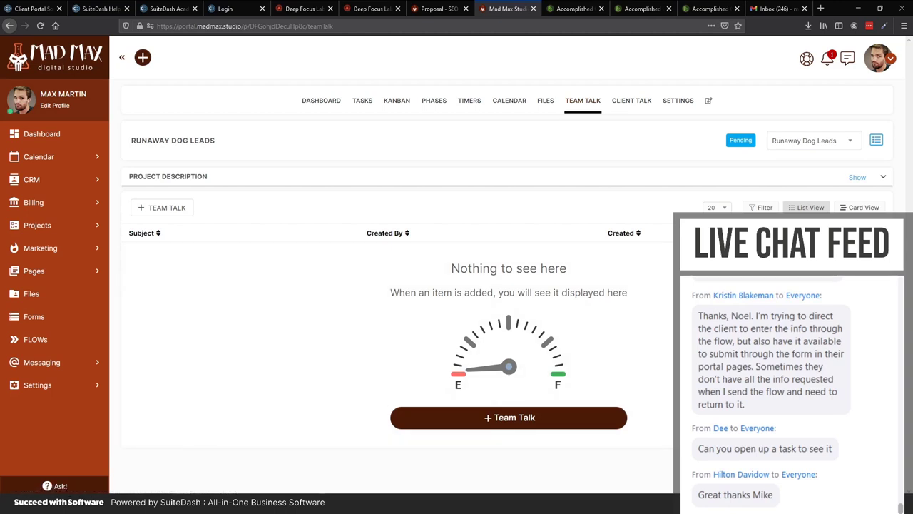
# Switch to the browser window logged in as the Mad Max Studio client and open the SEO Funnel Step 2 page under SEO Prospect.
pyautogui.moveTo(205, 493)
pyautogui.click(143, 462)
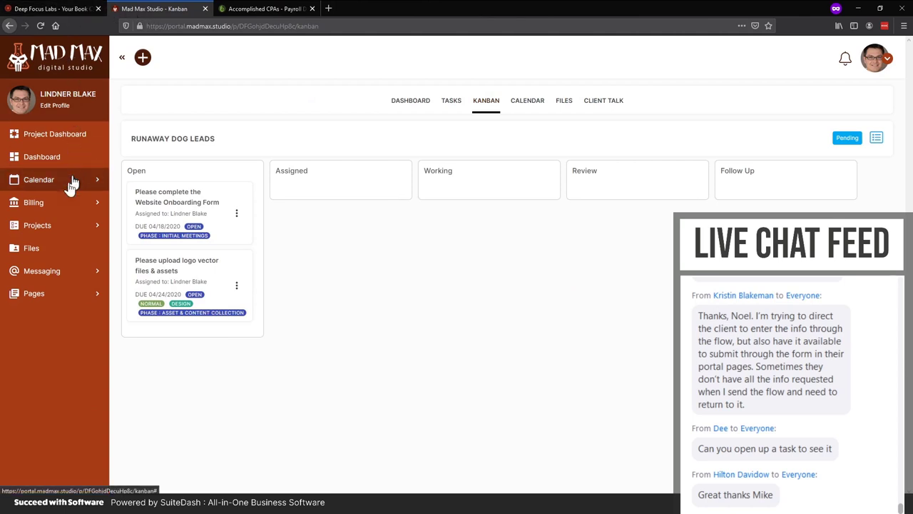
pyautogui.click(57, 295)
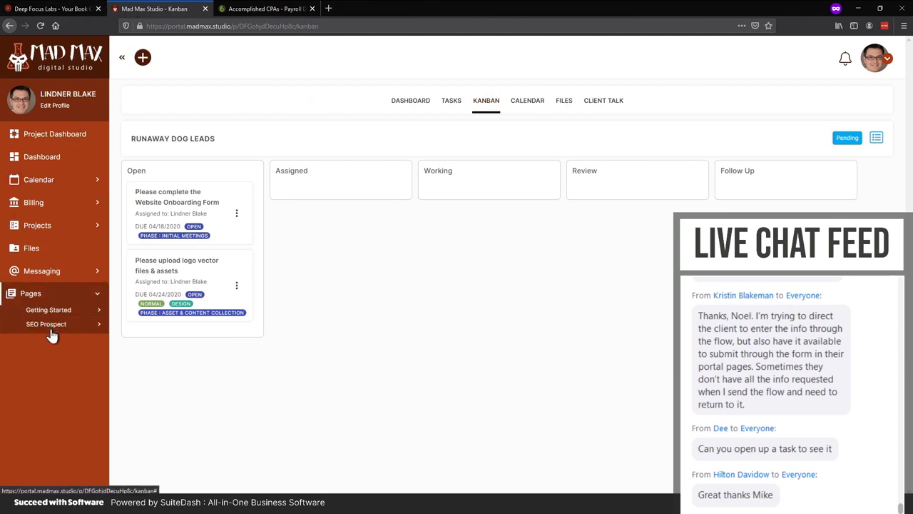
pyautogui.click(49, 326)
pyautogui.click(50, 354)
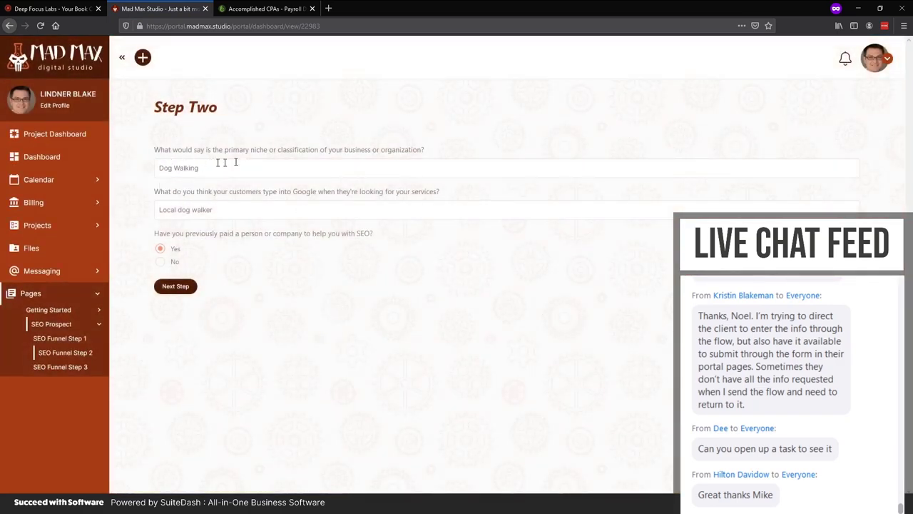
# Highlight the "Dog Walking" and "Local dog walker" answers in the Step Two form, and open the SEO Funnel Step 3 page.
pyautogui.moveTo(202, 167); pyautogui.dragTo(159, 167)
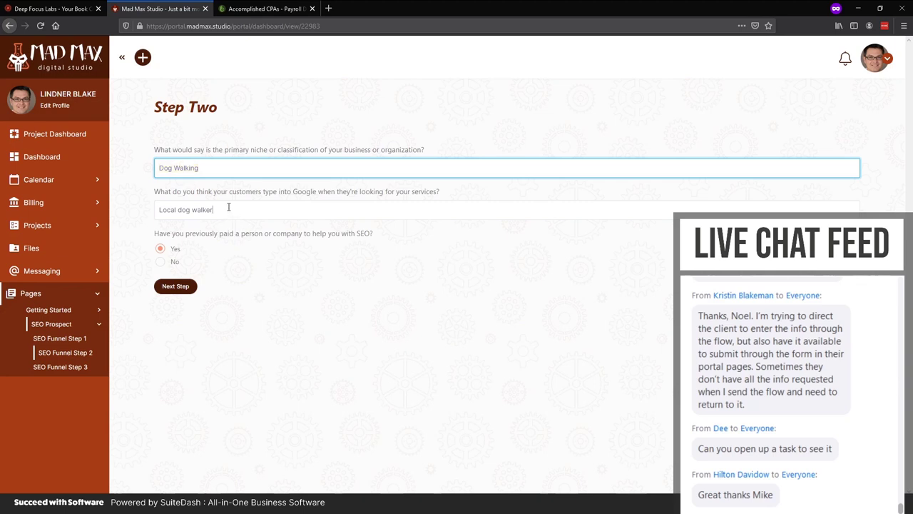
pyautogui.moveTo(229, 210); pyautogui.dragTo(146, 207)
pyautogui.click(269, 262)
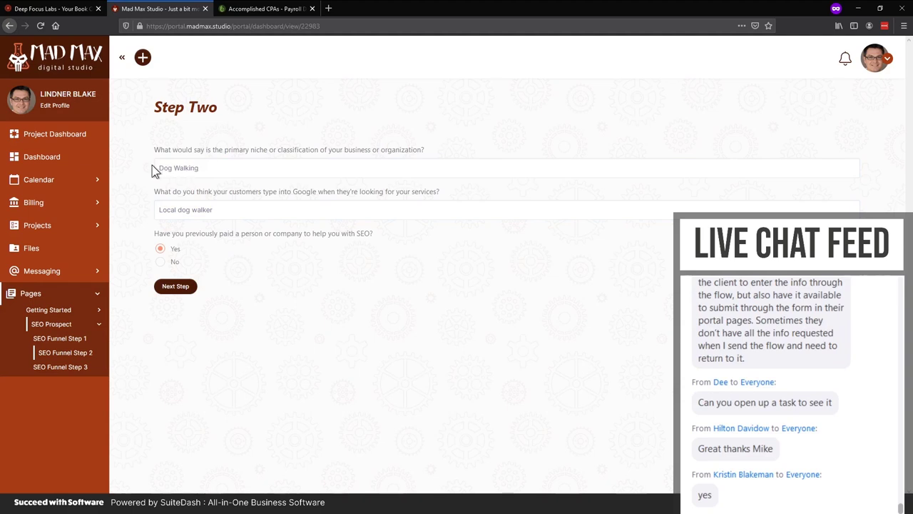
pyautogui.moveTo(203, 167); pyautogui.dragTo(153, 168)
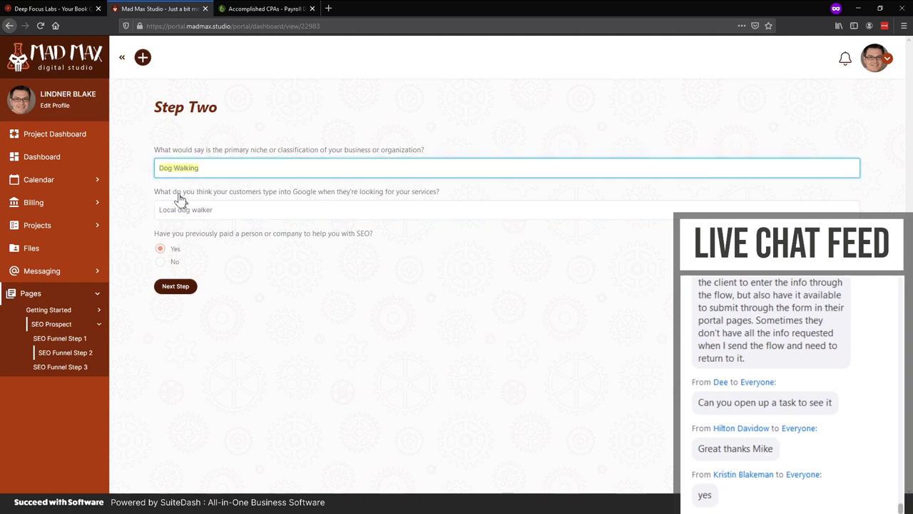
pyautogui.click(219, 133)
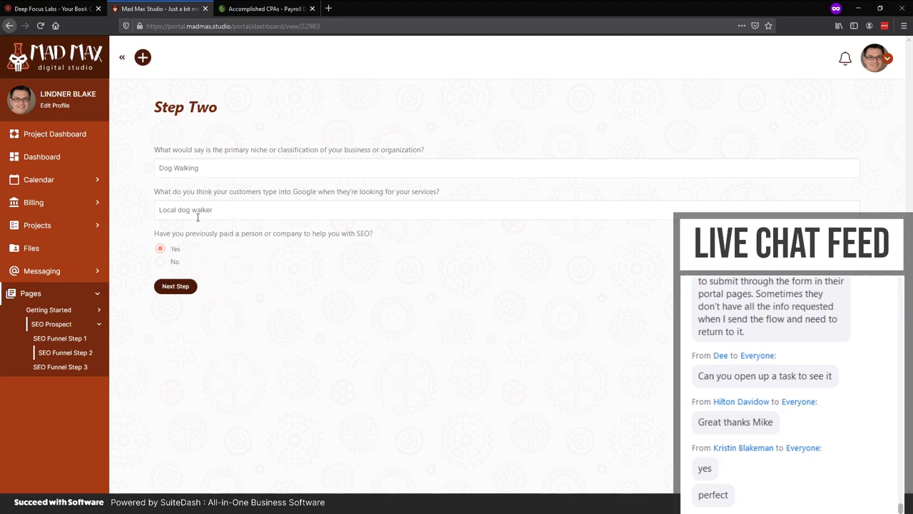
pyautogui.click(200, 166)
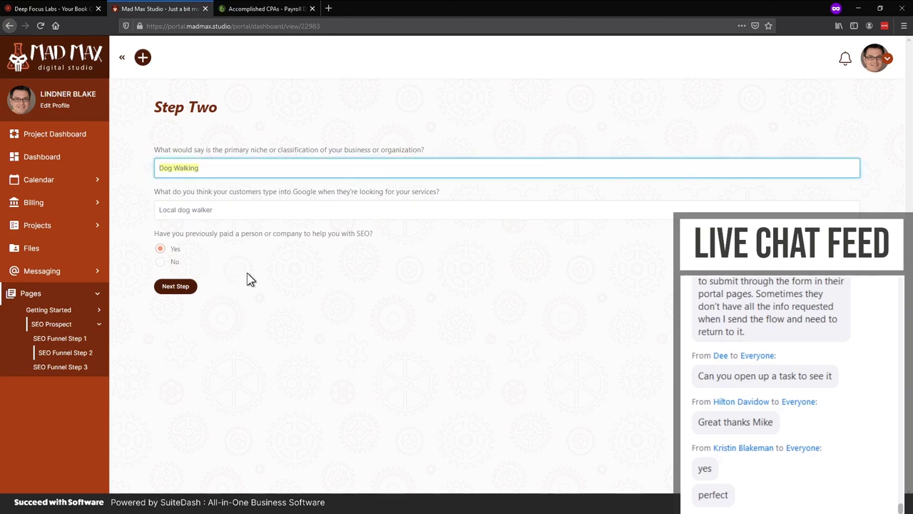
pyautogui.click(277, 349)
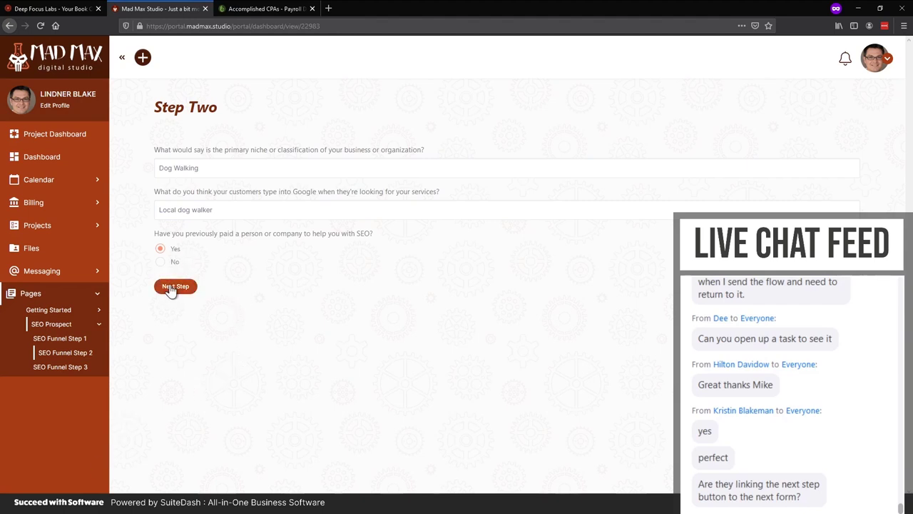
pyautogui.click(63, 368)
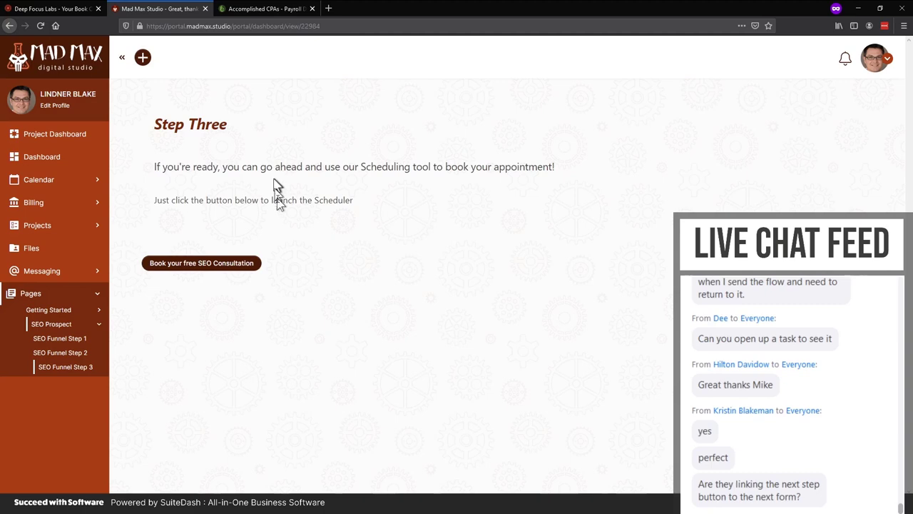
# Switch to the Deep Focus Labs client portal and open the Your HUB page in the Account pages.
pyautogui.click(71, 9)
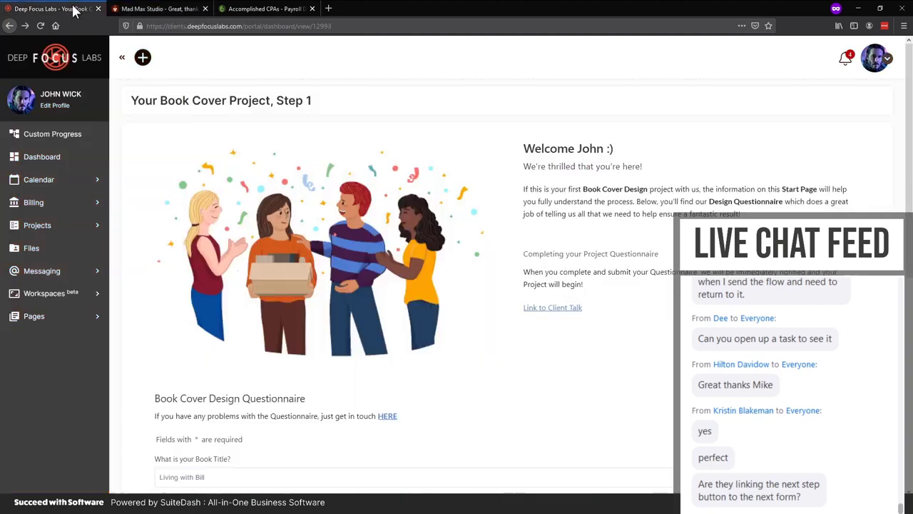
pyautogui.click(29, 318)
pyautogui.click(41, 361)
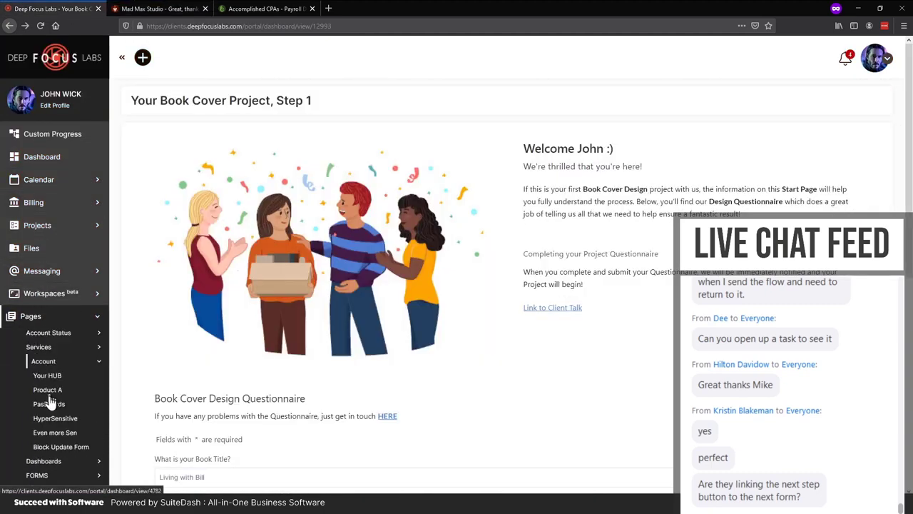
pyautogui.click(44, 380)
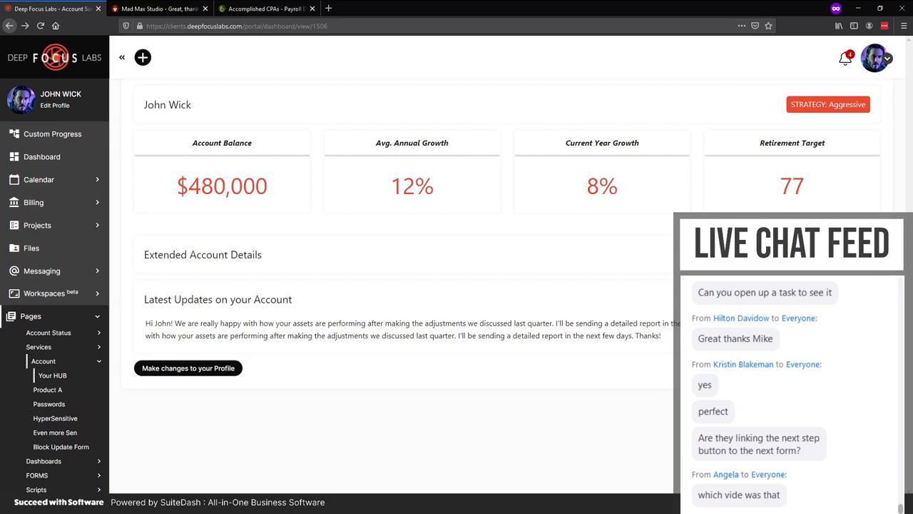
# Switch to the SuiteDash Academy Tips N' Tricks page and look over the Forms + Lead Gen Funnel series.
pyautogui.moveTo(195, 489)
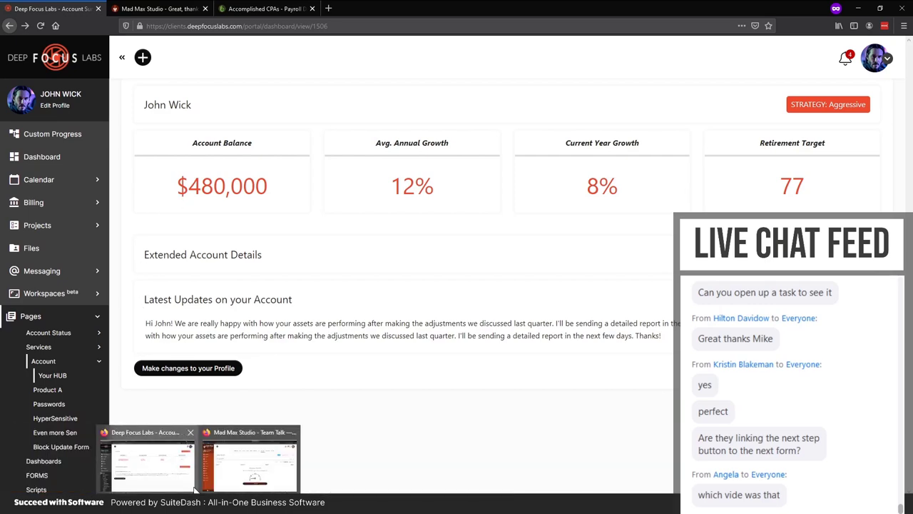
pyautogui.click(233, 450)
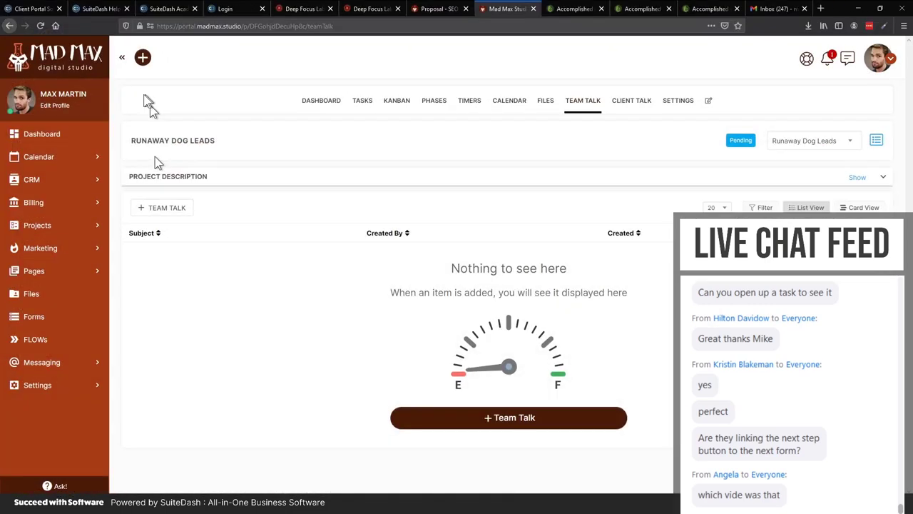
pyautogui.click(156, 10)
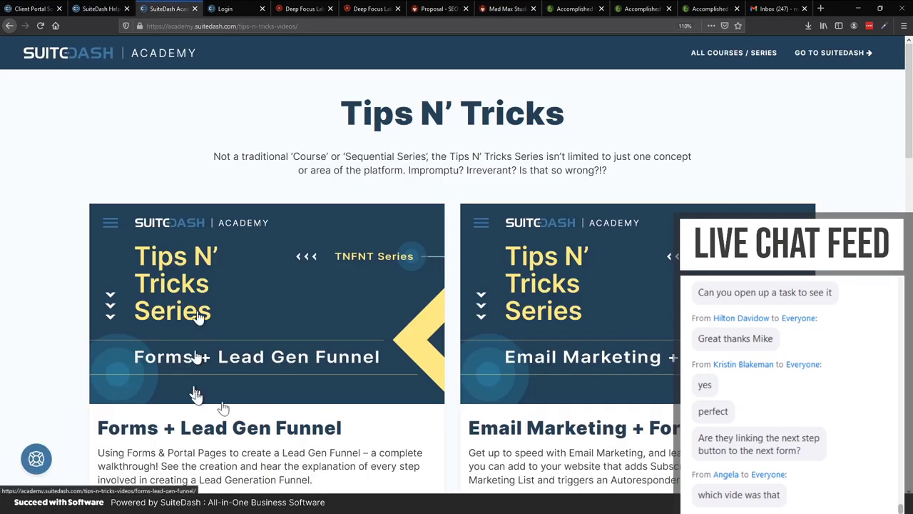
pyautogui.scroll(-3, 227, 362)
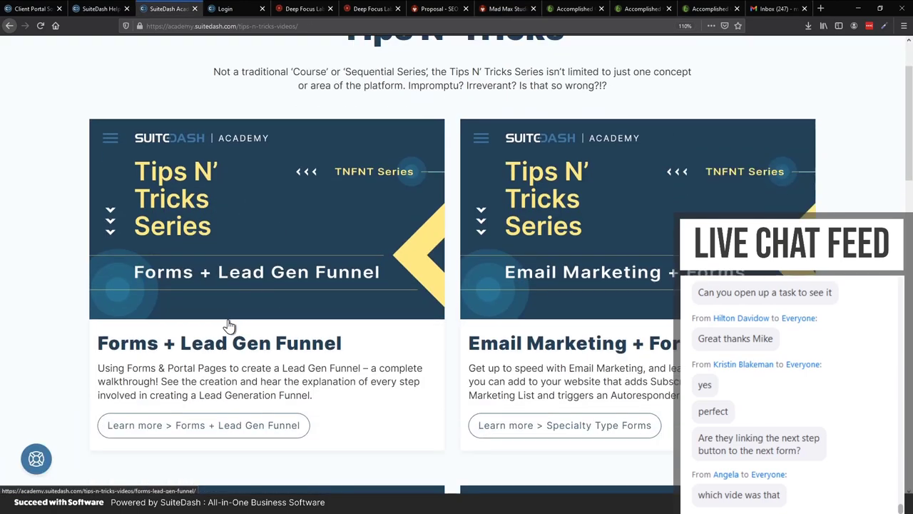
pyautogui.scroll(3, 193, 241)
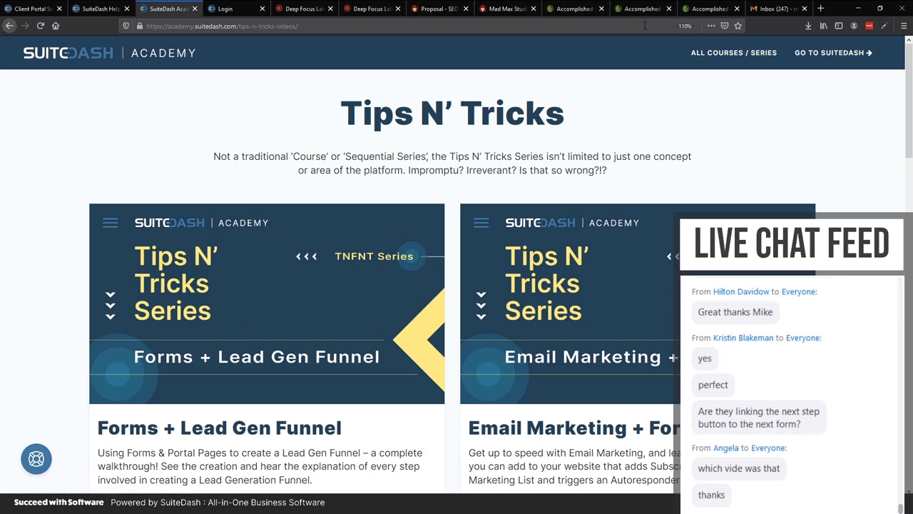
# Return to the Deep Focus Labs client's Your HUB page and highlight the client name, Account Balance, growth figures and Retirement Target.
pyautogui.moveTo(236, 508)
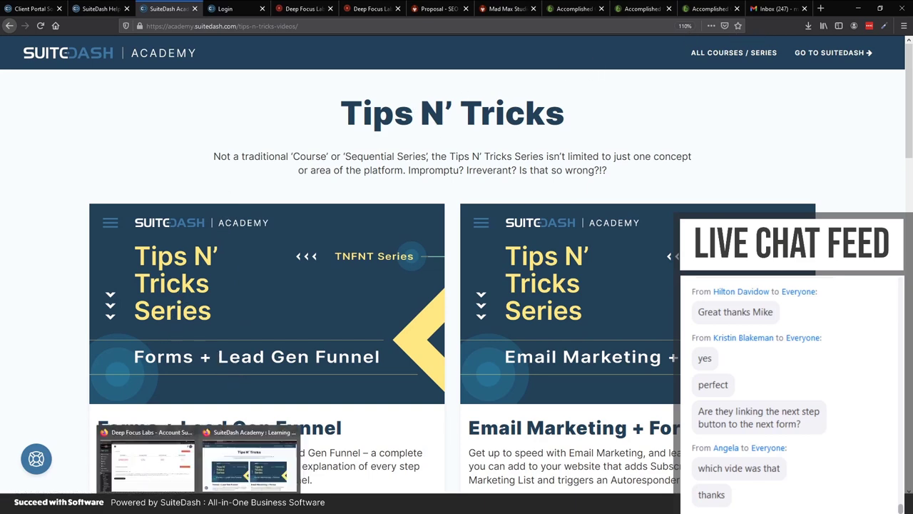
pyautogui.click(200, 492)
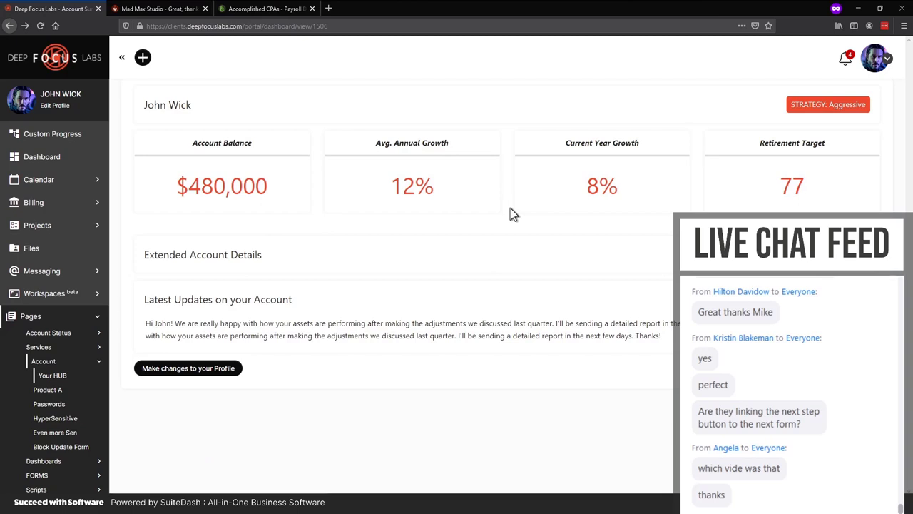
pyautogui.moveTo(197, 107); pyautogui.dragTo(135, 104)
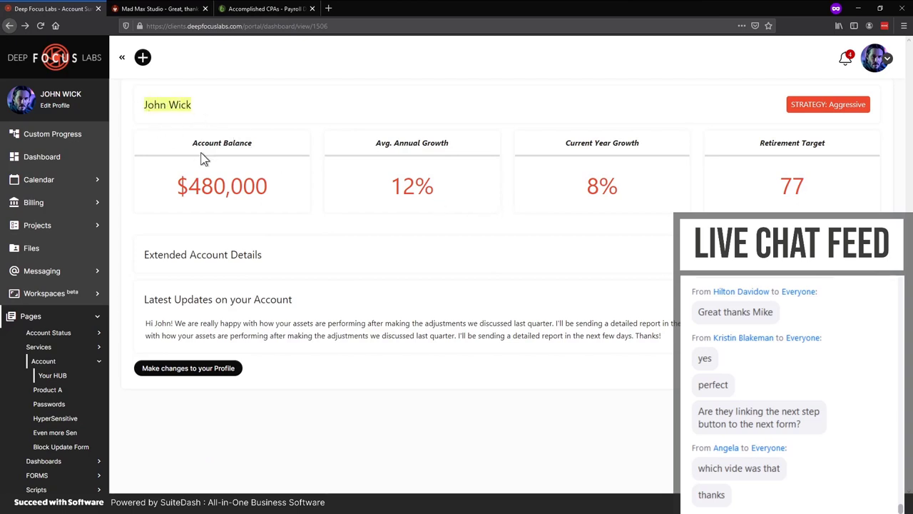
pyautogui.moveTo(274, 189); pyautogui.dragTo(177, 191)
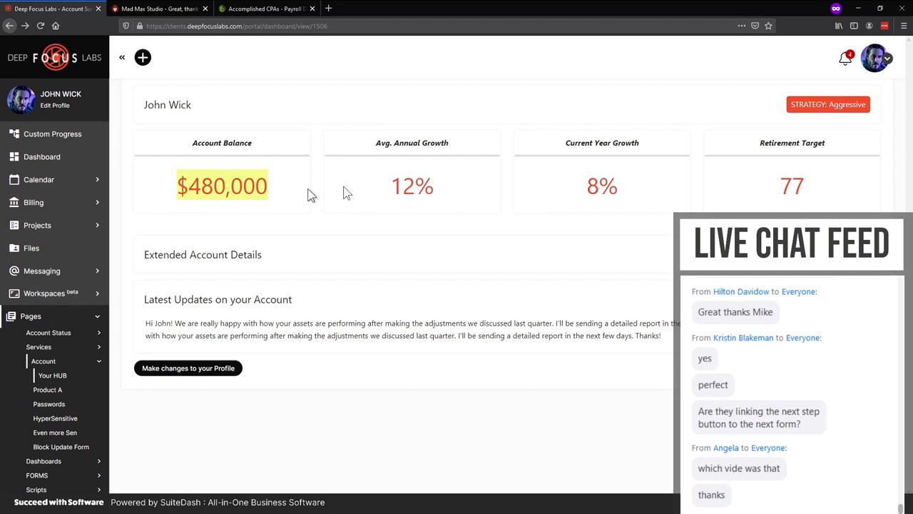
pyautogui.moveTo(416, 185); pyautogui.dragTo(391, 187)
pyautogui.moveTo(599, 184); pyautogui.dragTo(588, 185)
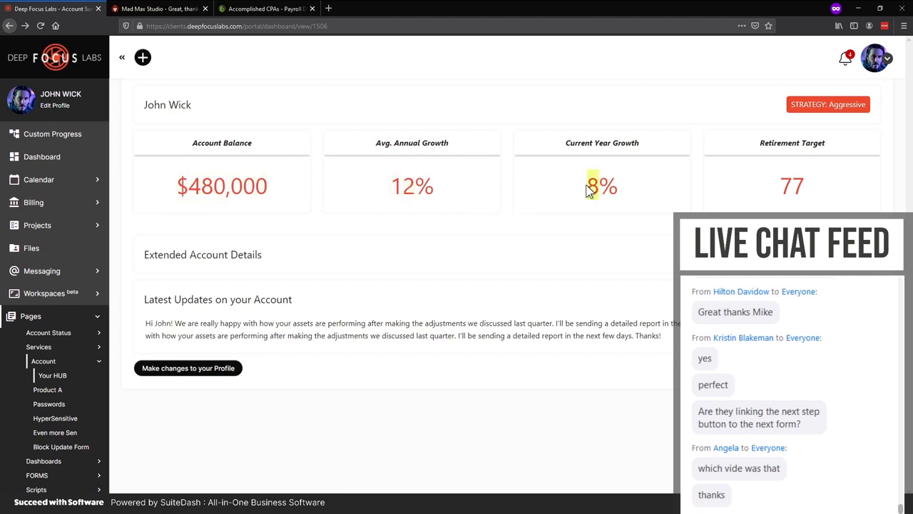
pyautogui.moveTo(807, 182); pyautogui.dragTo(782, 186)
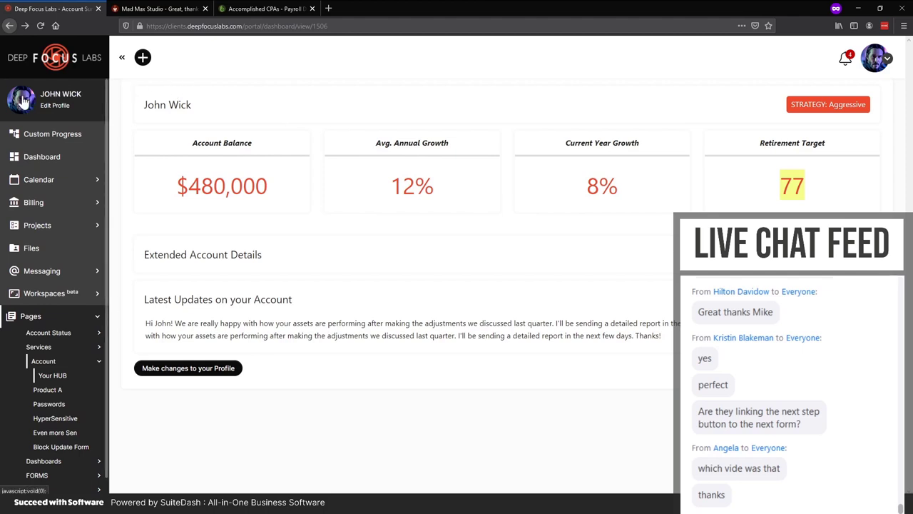
pyautogui.click(662, 246)
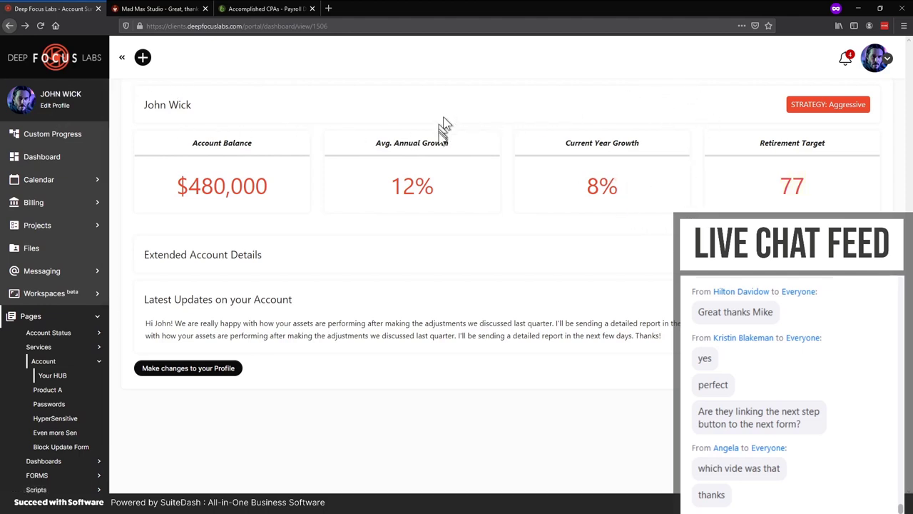
# Highlight the Avg. Annual Growth heading and its value on the account page.
pyautogui.moveTo(457, 150); pyautogui.dragTo(373, 151)
pyautogui.moveTo(417, 189); pyautogui.dragTo(391, 188)
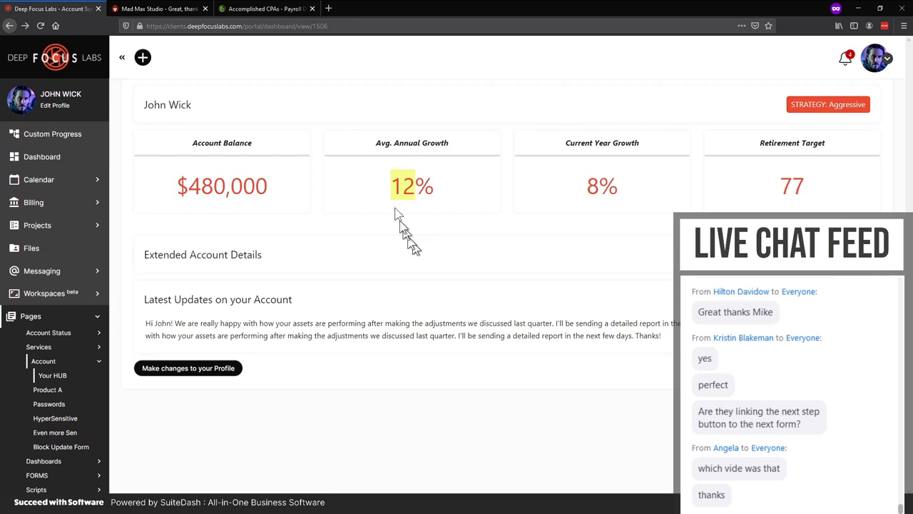
pyautogui.click(449, 262)
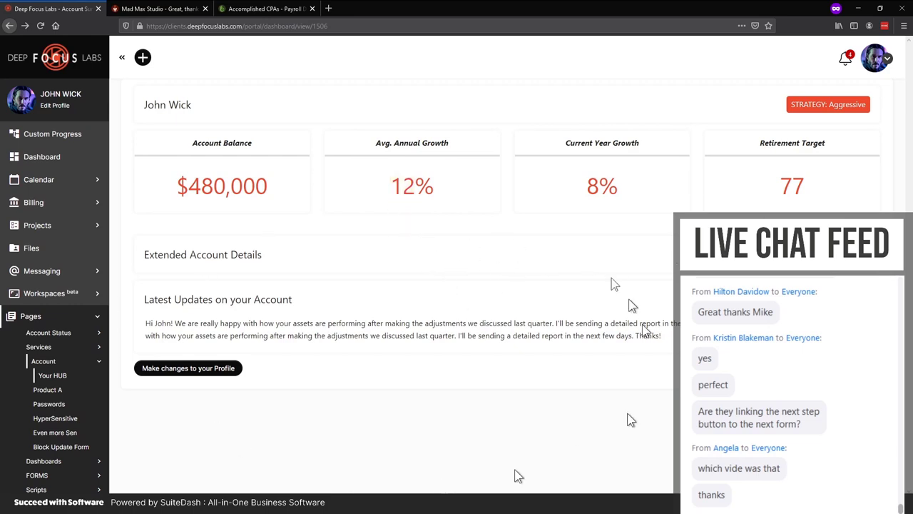
# Open the profile update form from the account page, set the Retirement Target to 70 and submit the update.
pyautogui.click(165, 371)
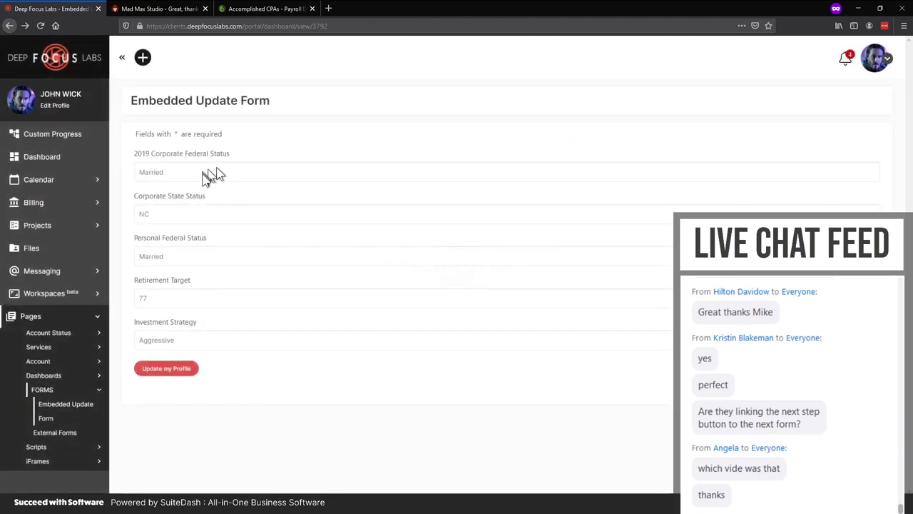
pyautogui.doubleClick(171, 298)
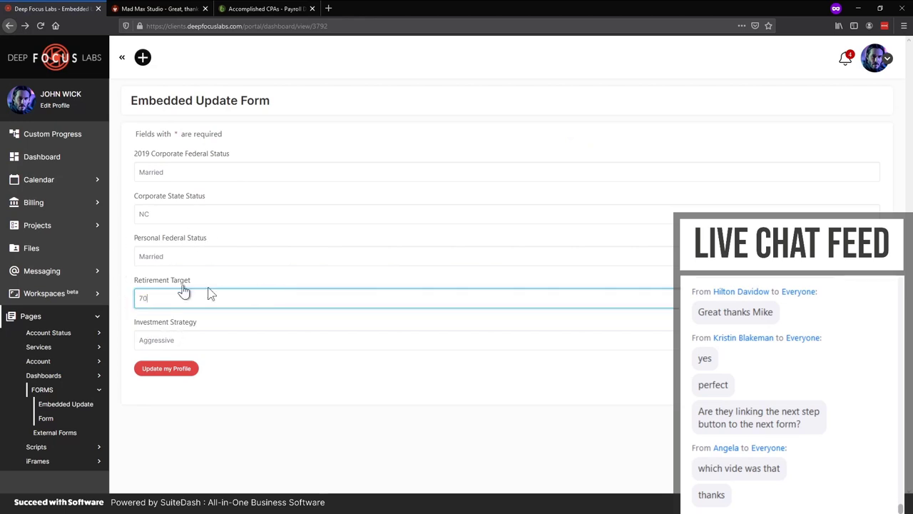
pyautogui.click(157, 369)
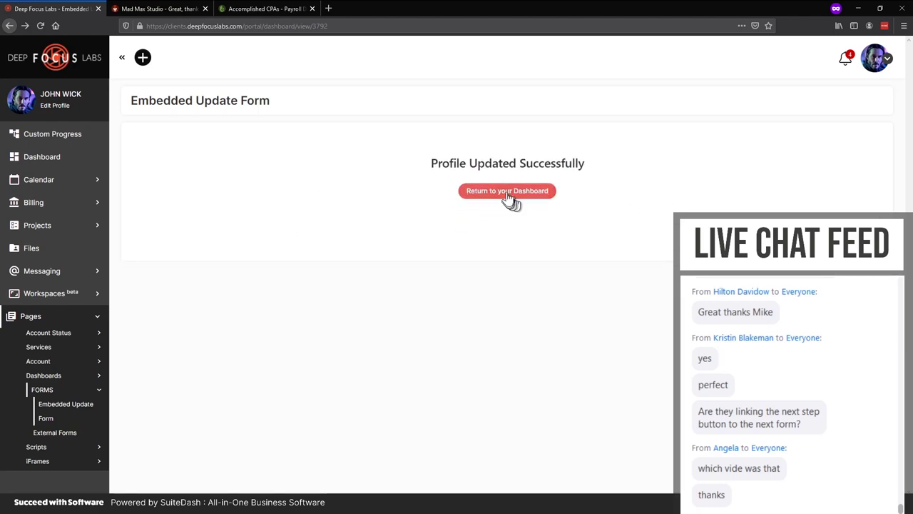
# Return from the submitted form to the dashboard and reopen the Your HUB page in the Account pages.
pyautogui.click(504, 192)
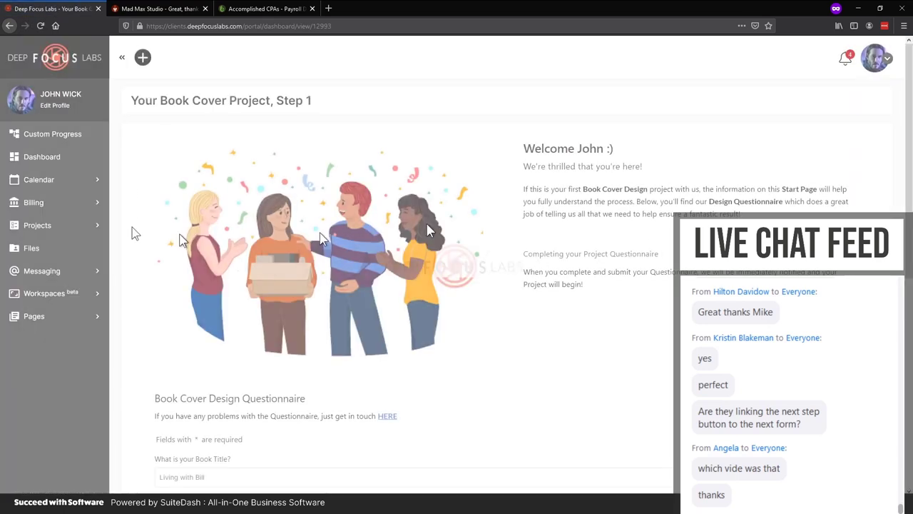
pyautogui.click(33, 316)
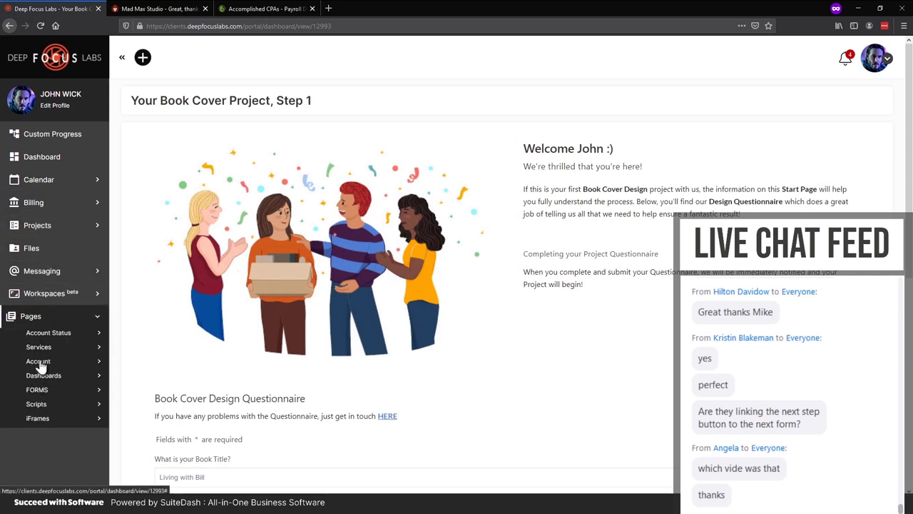
pyautogui.click(39, 362)
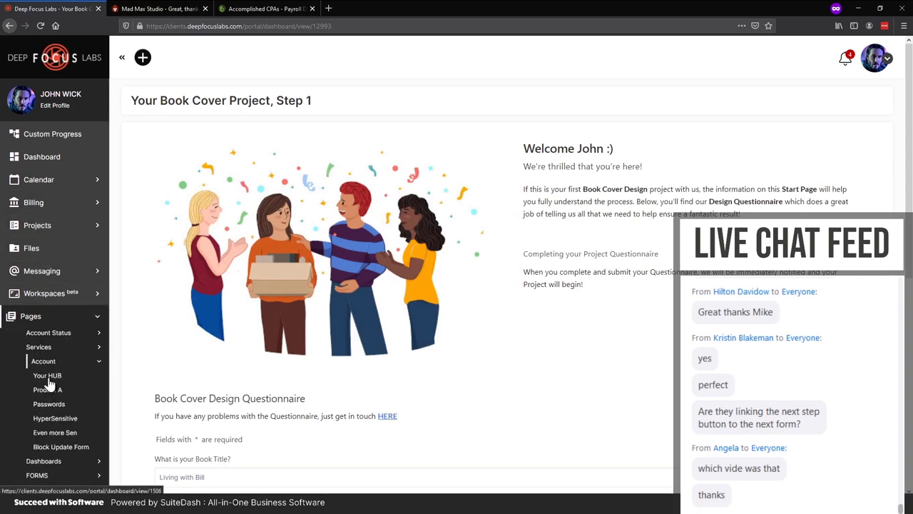
pyautogui.click(47, 376)
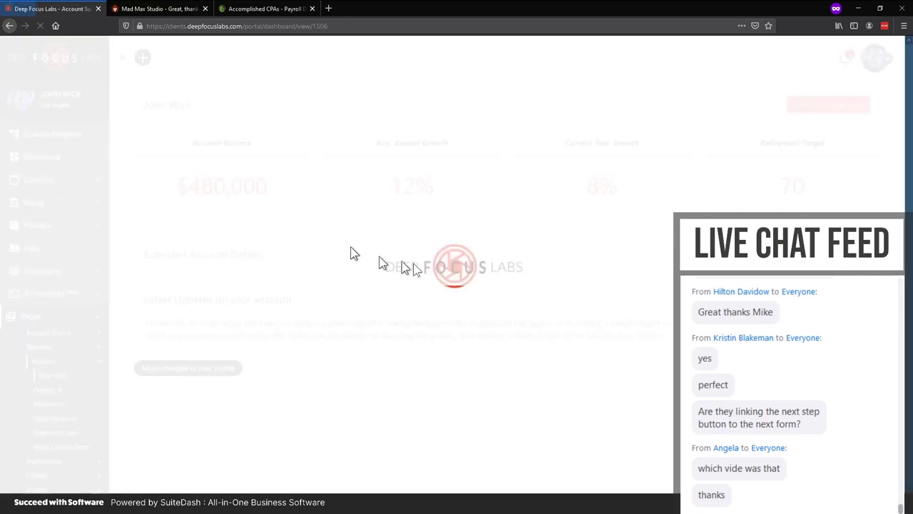
# Highlight the Retirement Target value and the message under Latest Updates on your Account.
pyautogui.moveTo(818, 190); pyautogui.dragTo(775, 195)
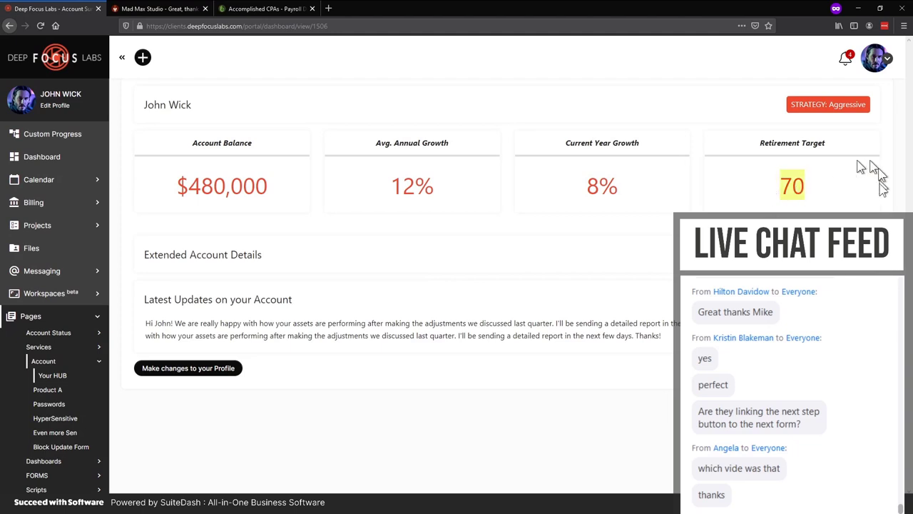
pyautogui.click(832, 202)
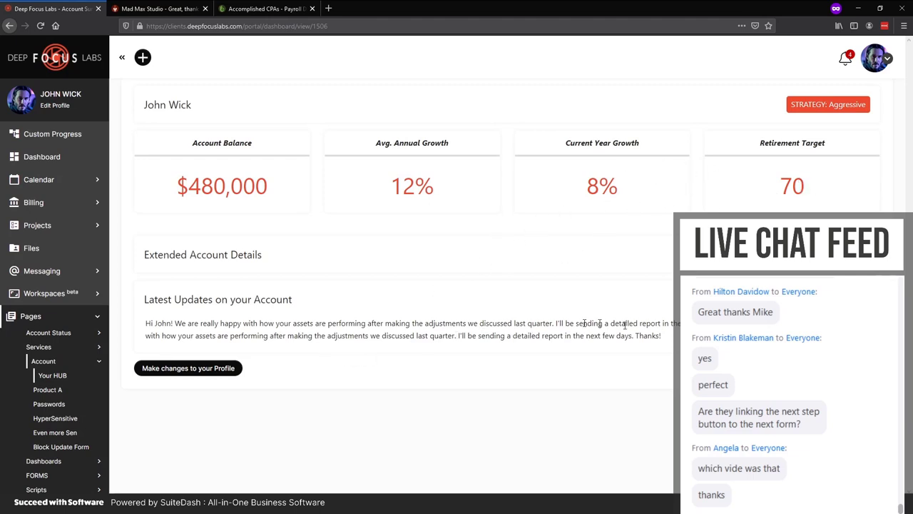
pyautogui.moveTo(663, 336); pyautogui.dragTo(146, 331)
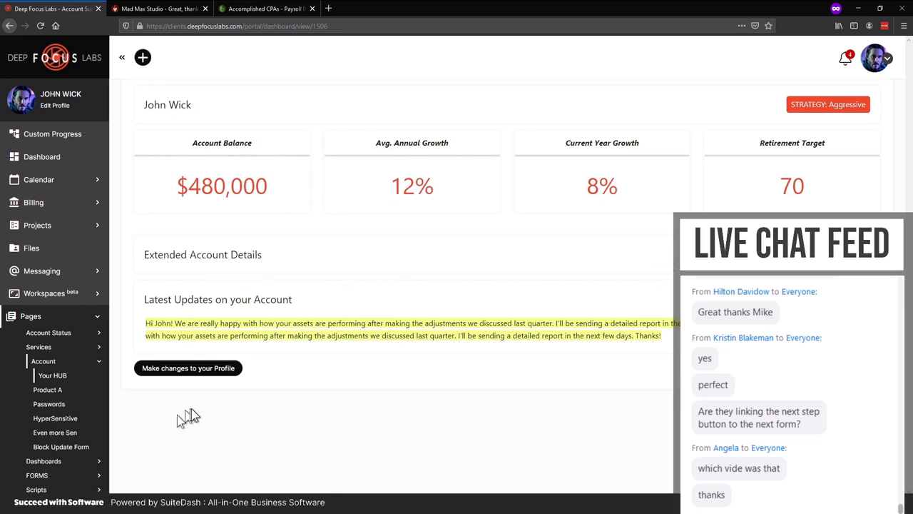
pyautogui.click(258, 409)
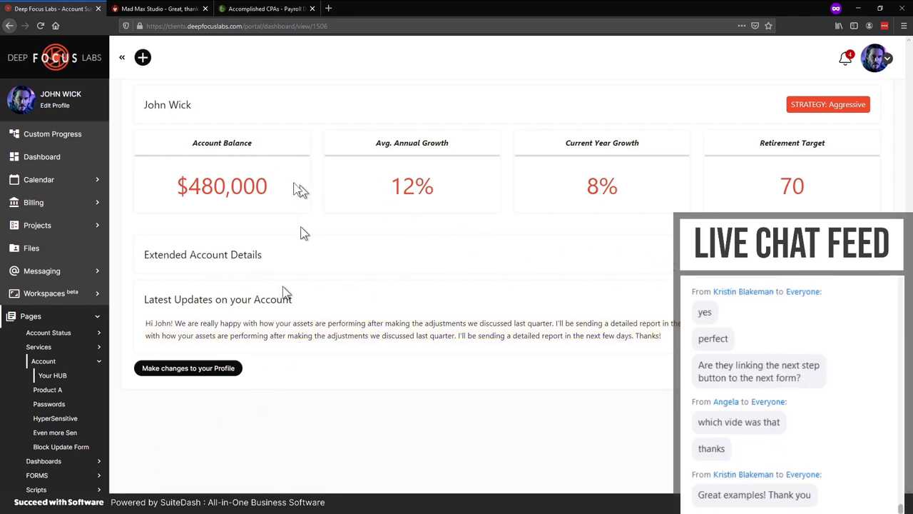
pyautogui.moveTo(190, 492)
pyautogui.moveTo(236, 492)
pyautogui.click(232, 462)
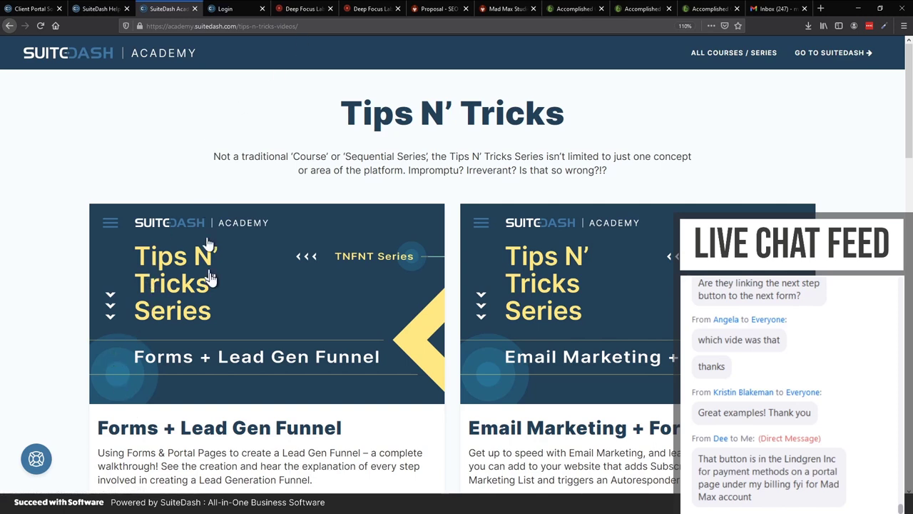
pyautogui.moveTo(198, 503)
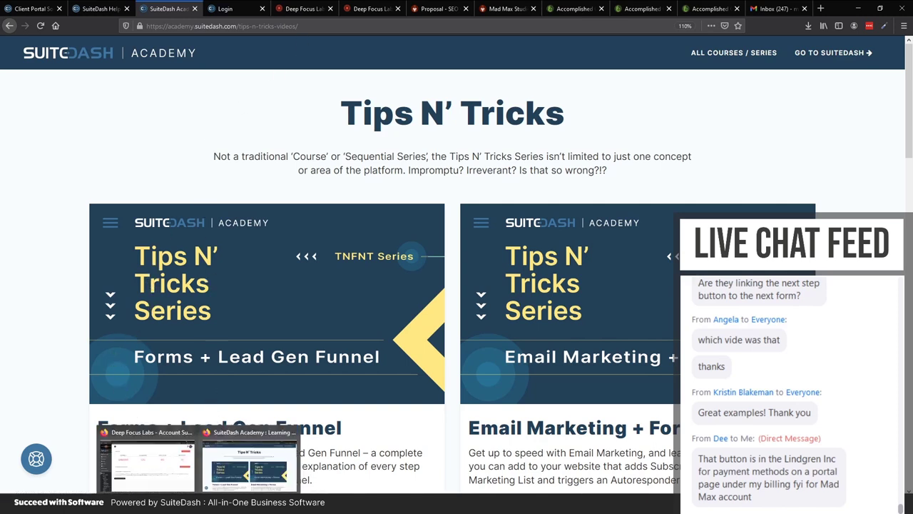
pyautogui.click(178, 485)
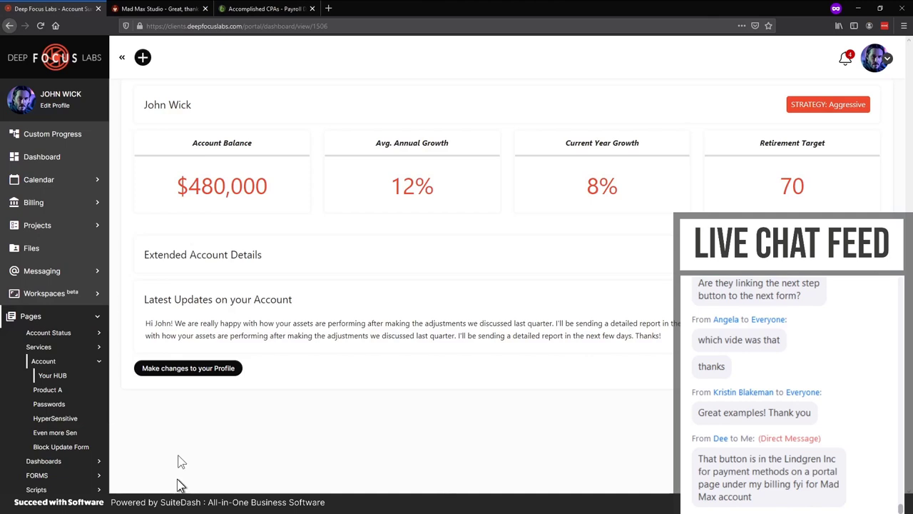
# Switch to the Mad Max Studio client portal and open the client's My Billing page from the invoices.
pyautogui.click(153, 9)
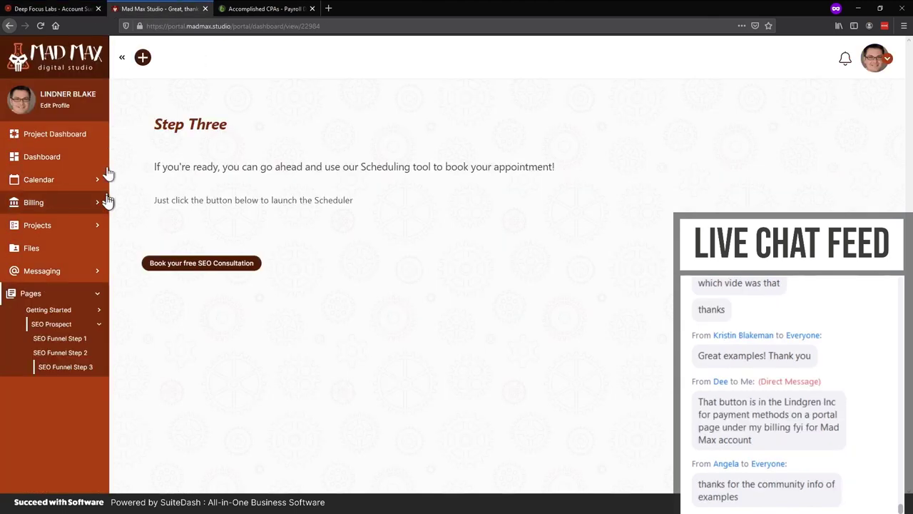
pyautogui.click(33, 202)
pyautogui.click(38, 219)
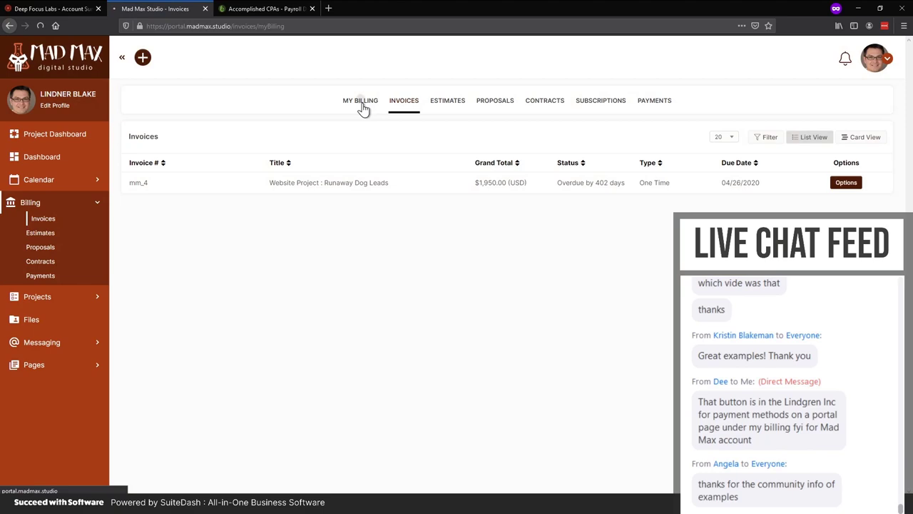
pyautogui.click(362, 102)
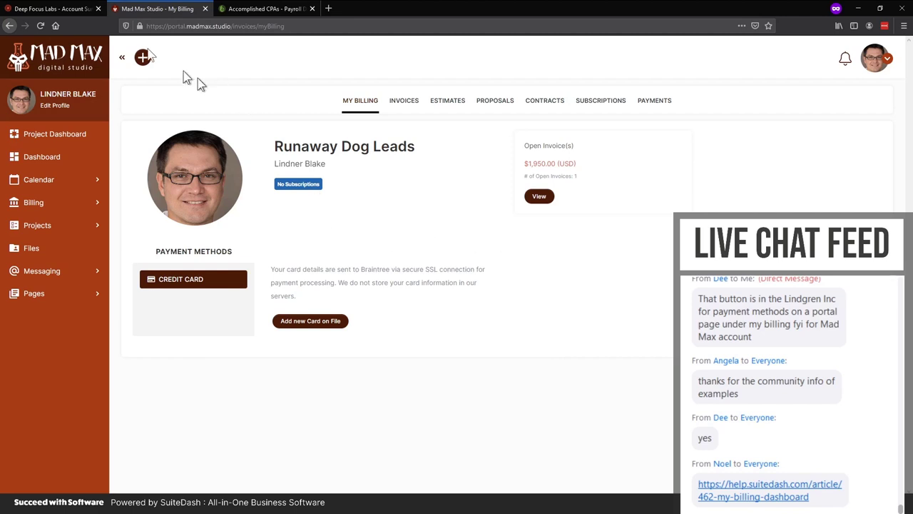
# Switch to the Deep Focus Labs client portal and open that client's My Billing page from the invoices.
pyautogui.click(47, 8)
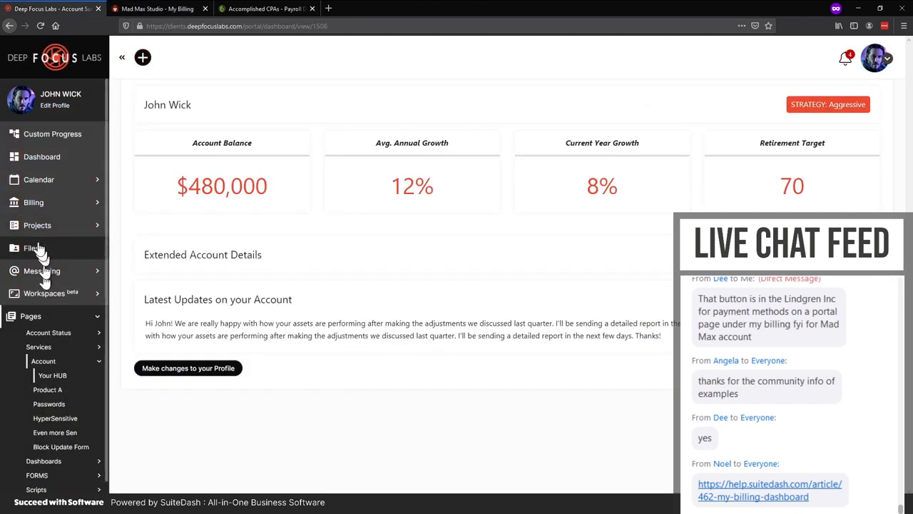
pyautogui.click(32, 204)
pyautogui.click(40, 218)
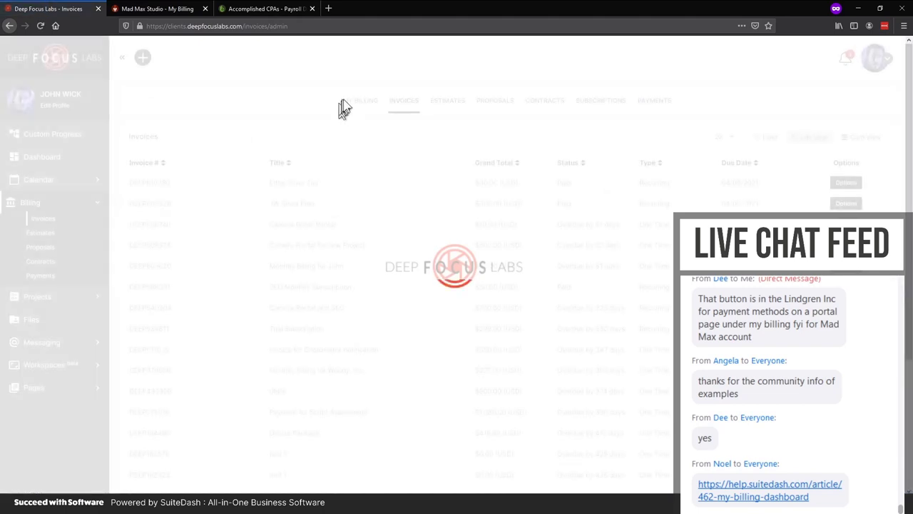
pyautogui.click(354, 102)
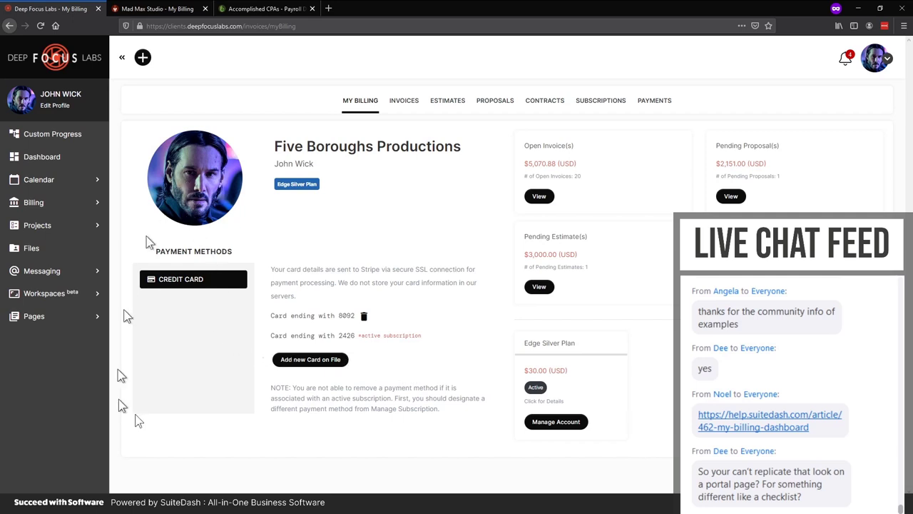
pyautogui.moveTo(188, 500)
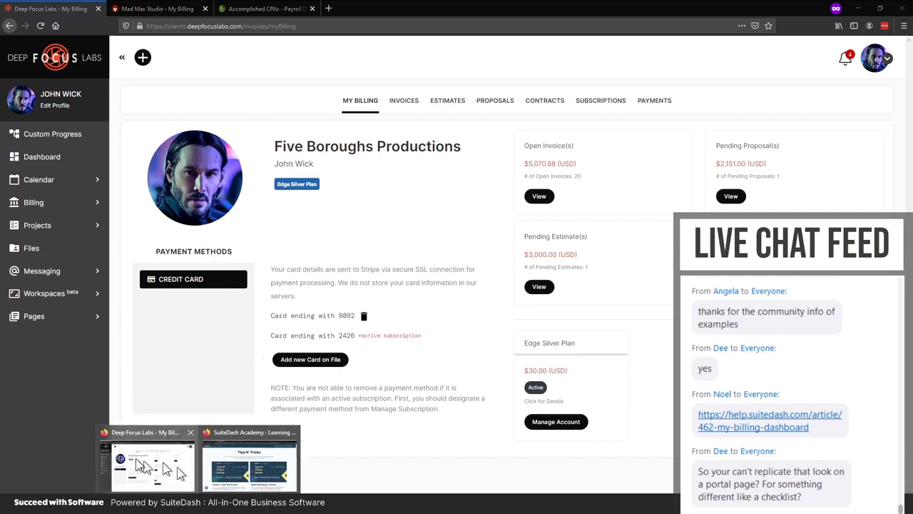
# Switch to the Deep Focus Labs admin portal and open the Complete Paperwork task in The Abyss 2 project.
pyautogui.click(231, 465)
pyautogui.click(302, 10)
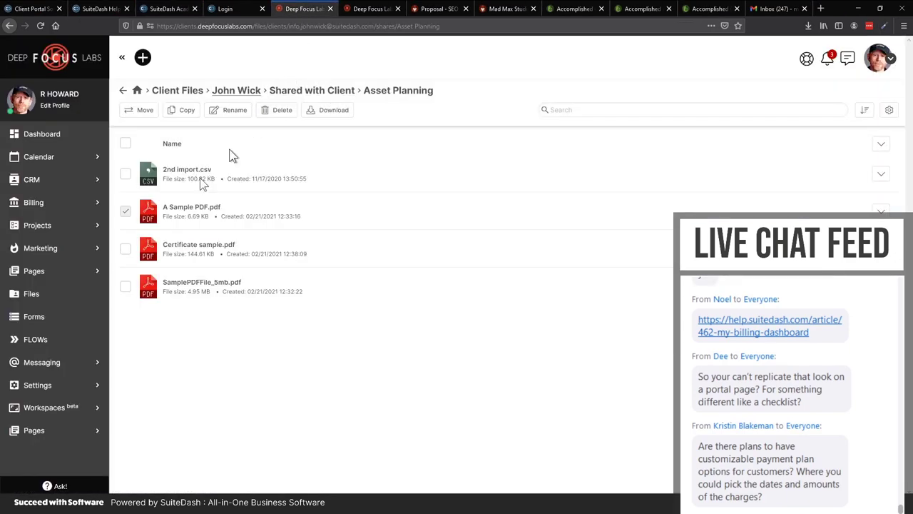
pyautogui.click(36, 227)
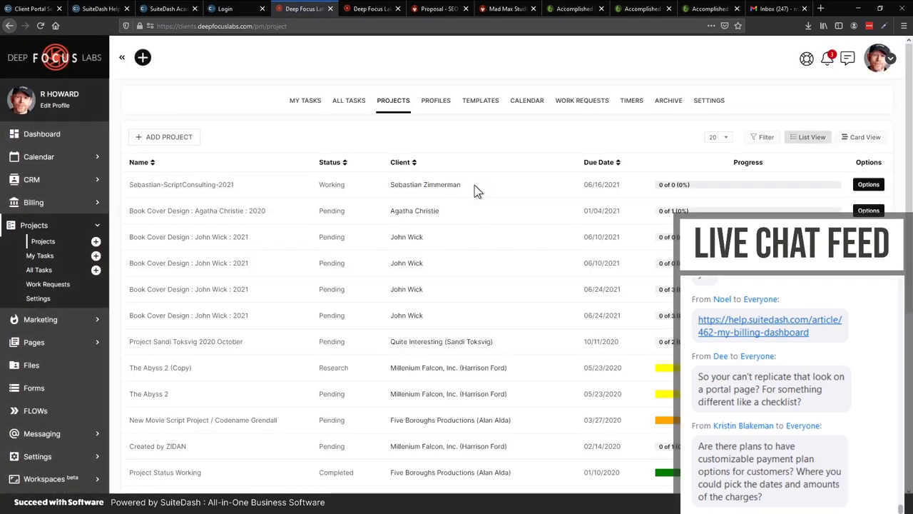
pyautogui.click(163, 399)
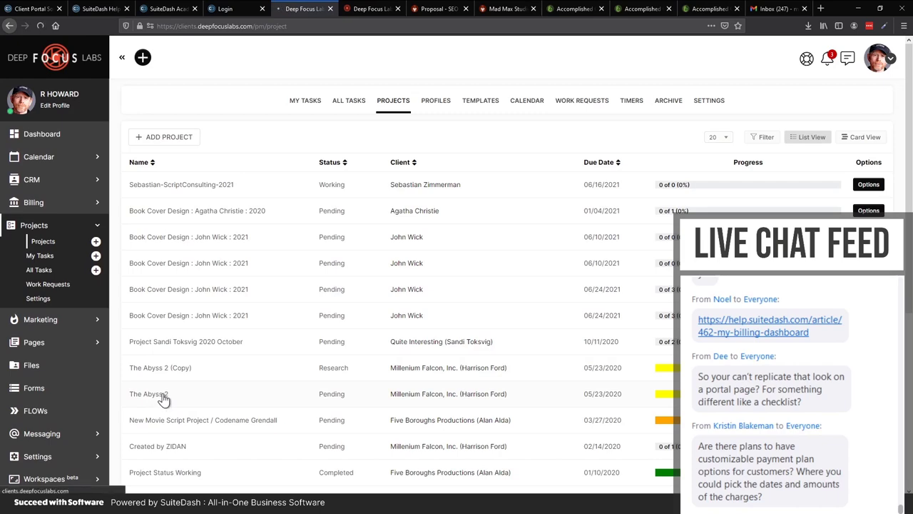
pyautogui.scroll(-3, 222, 384)
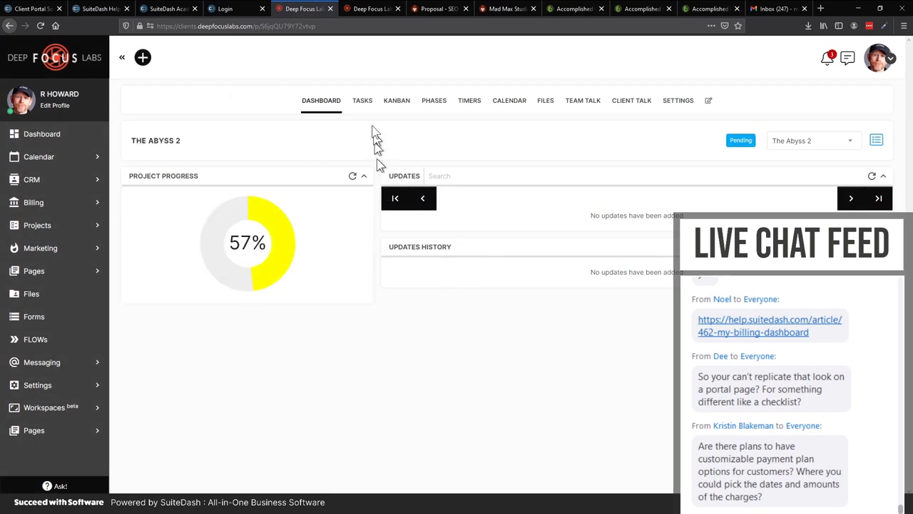
pyautogui.click(362, 100)
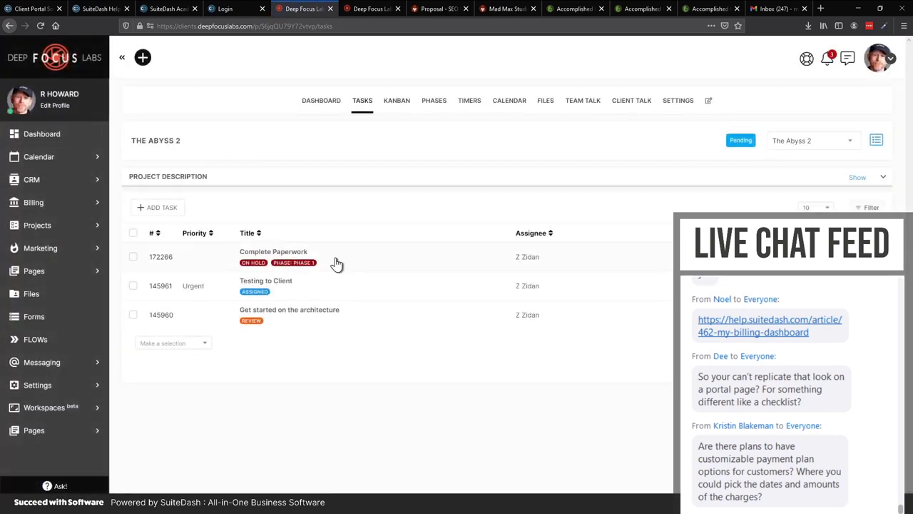
pyautogui.click(335, 263)
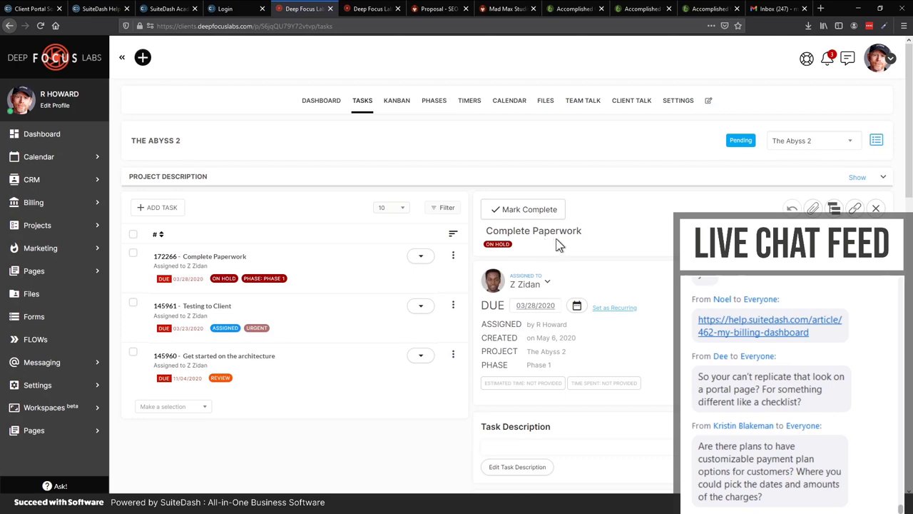
# Mark subtasks D and C of the Complete Paperwork task as done.
pyautogui.scroll(-3, 631, 261)
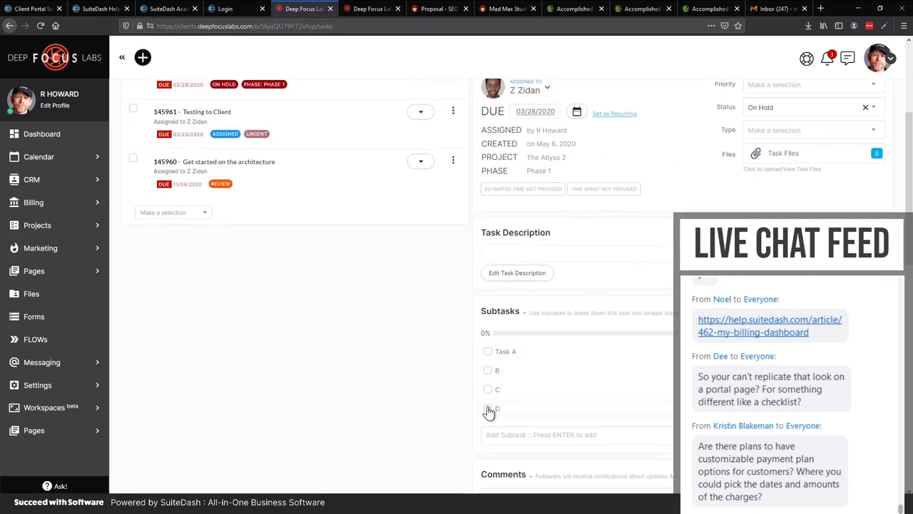
pyautogui.click(488, 409)
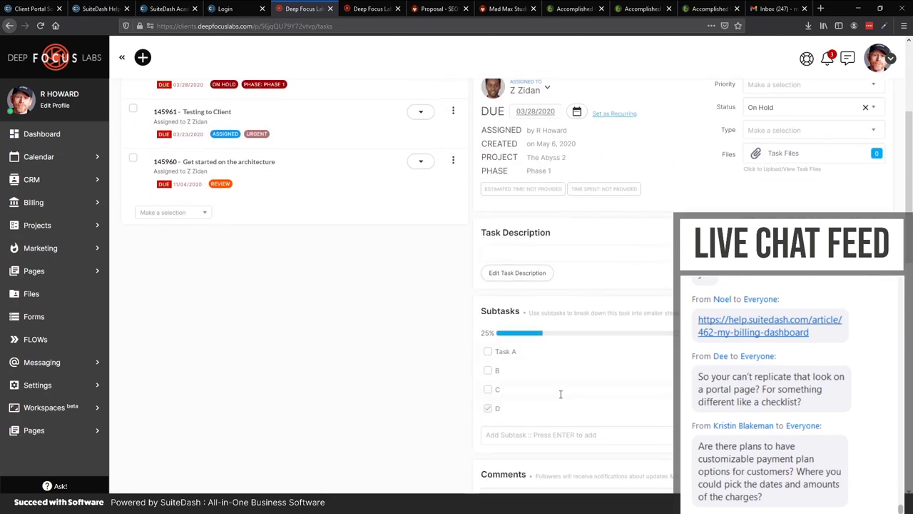
pyautogui.click(487, 390)
# Add three subtasks named Echo, Foxtrot and Golf to the Complete Paperwork task.
pyautogui.click(522, 435)
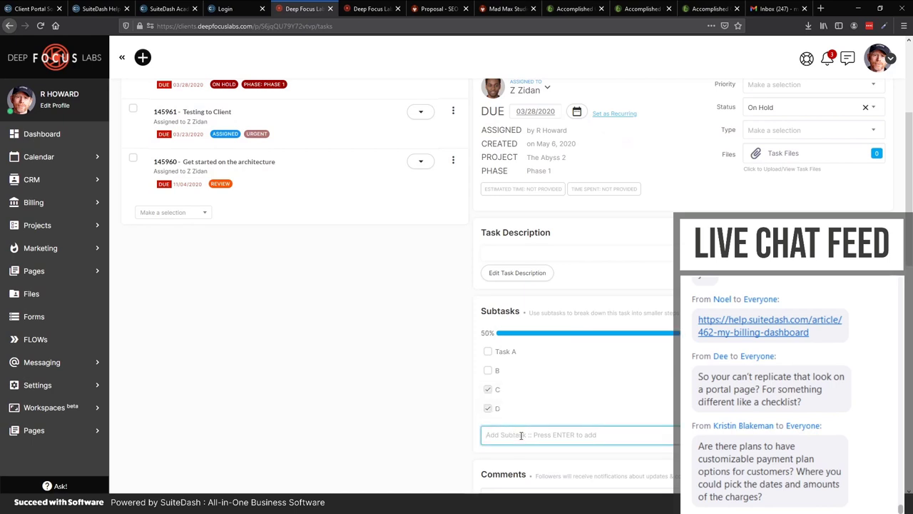
pyautogui.write('Echo')
pyautogui.press('Return')
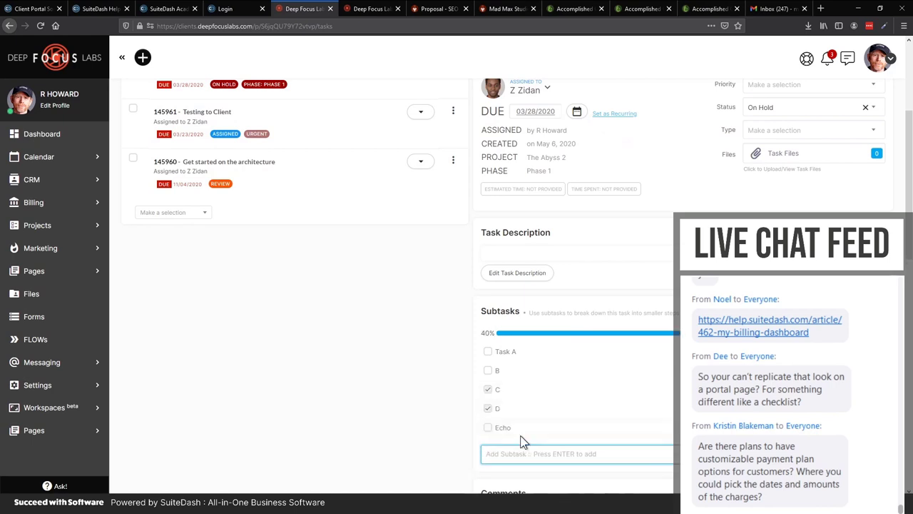
pyautogui.write('Foxtrot')
pyautogui.press('Return')
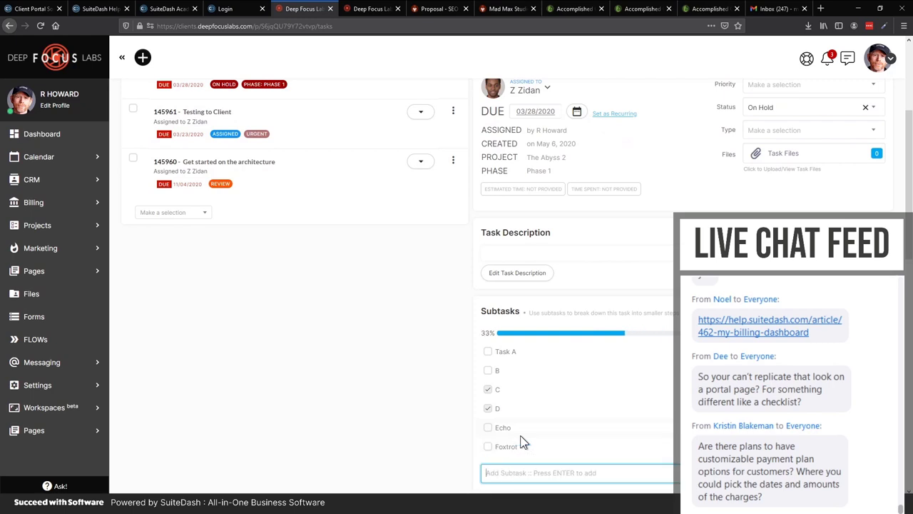
pyautogui.write('Golf')
pyautogui.press('Return')
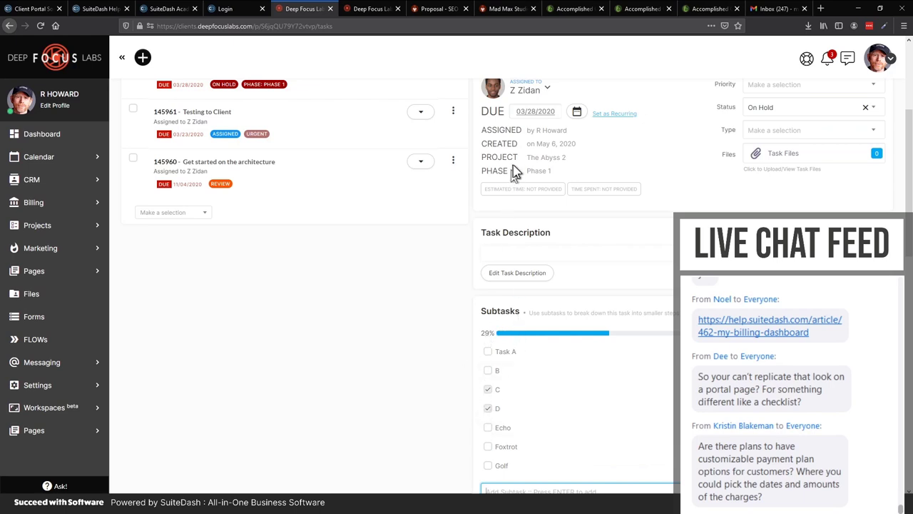
# Mark subtasks B, Echo, Task A and Foxtrot as done in the Complete Paperwork checklist.
pyautogui.scroll(2, 568, 200)
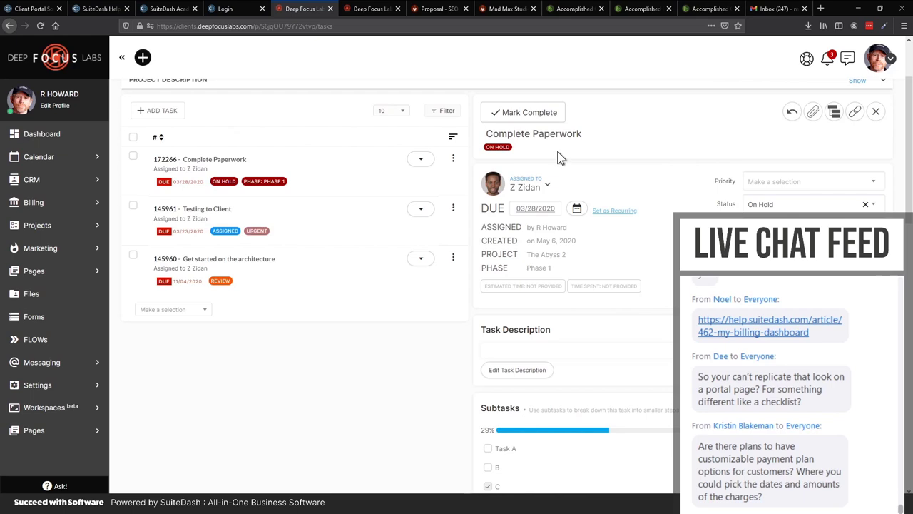
pyautogui.scroll(-3, 558, 182)
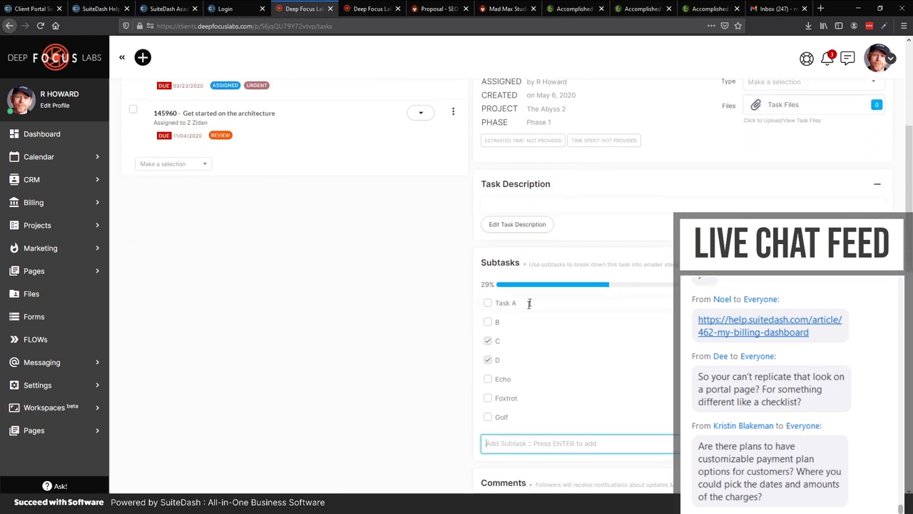
pyautogui.click(488, 322)
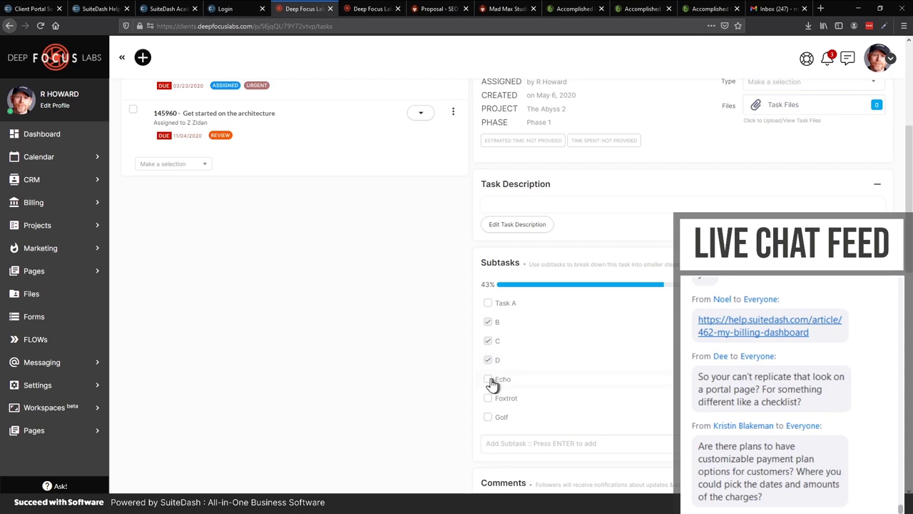
pyautogui.click(491, 381)
pyautogui.click(489, 305)
pyautogui.click(488, 398)
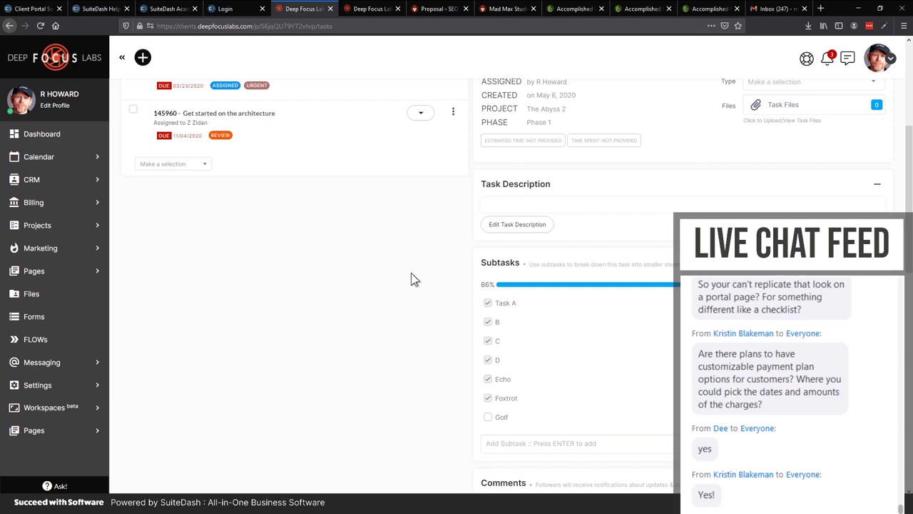
# Capture a screen region around the Subtasks progress bar and checklist.
pyautogui.press('Print')
pyautogui.moveTo(448, 231); pyautogui.dragTo(682, 382)
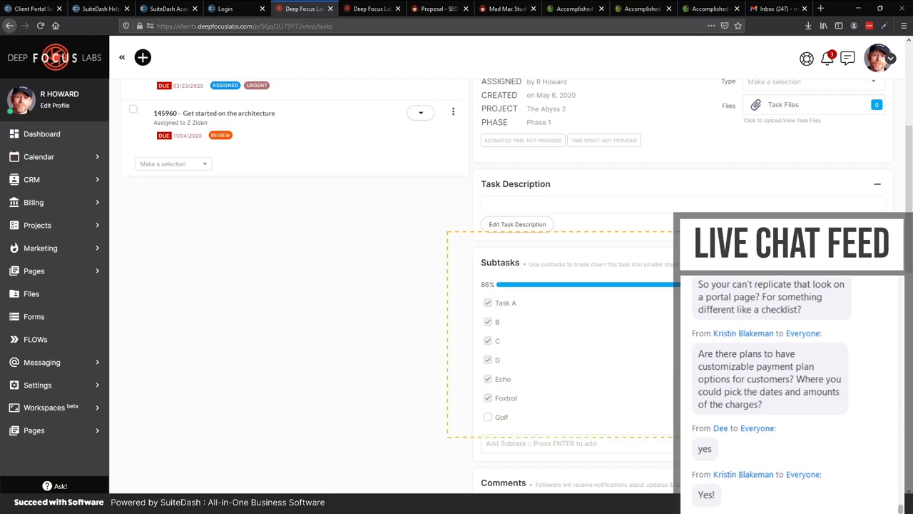